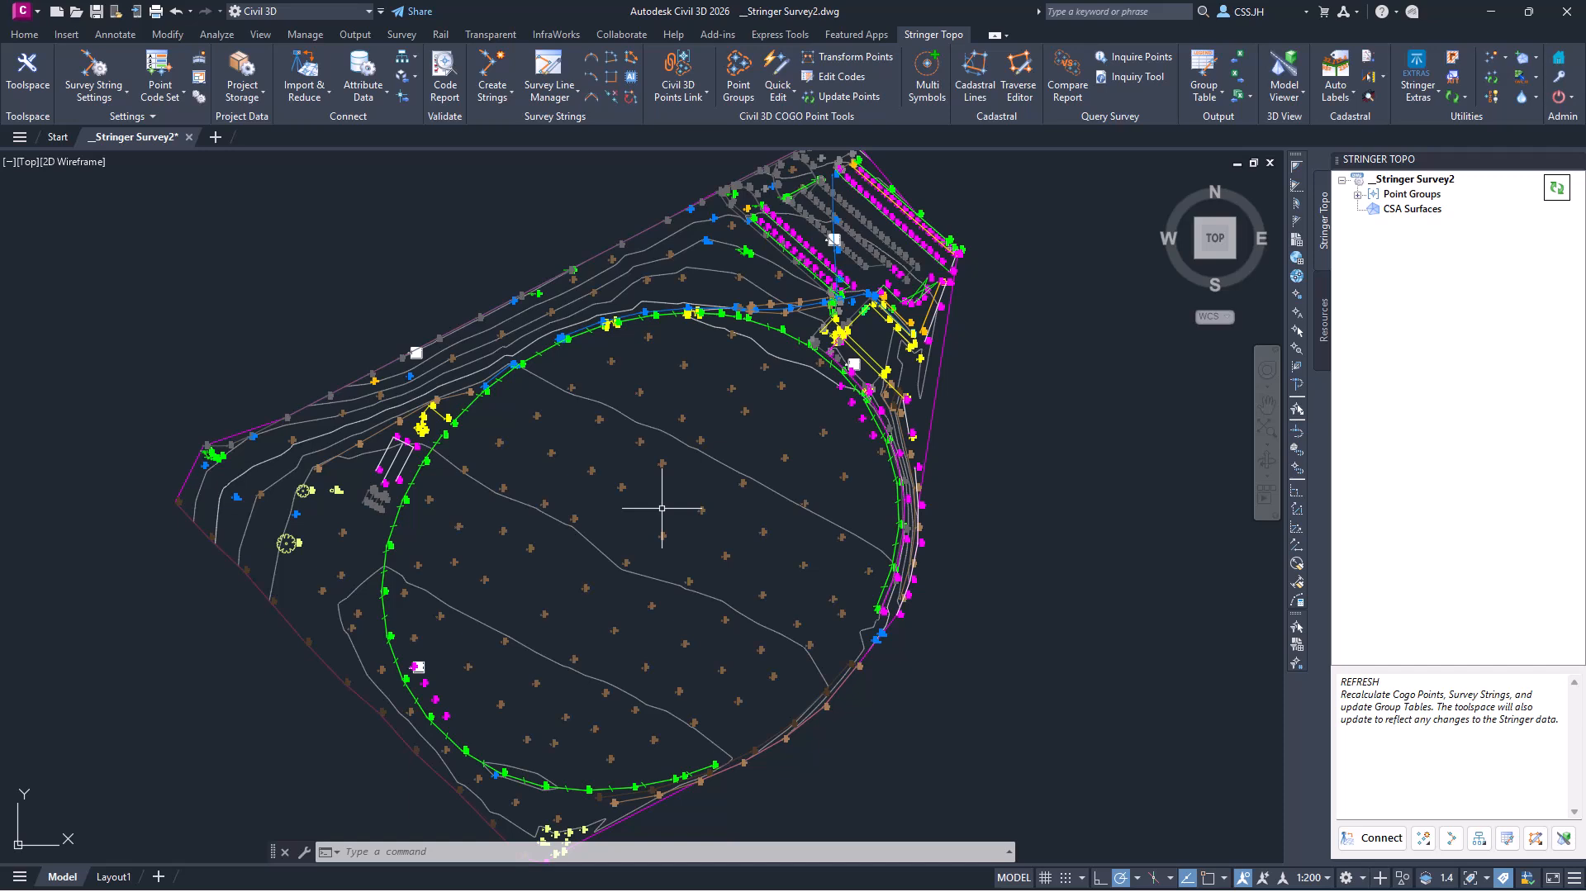
Review the Tree table's columns in the default schema and the allowed Species values of its field validator
mouse_move(662, 508)
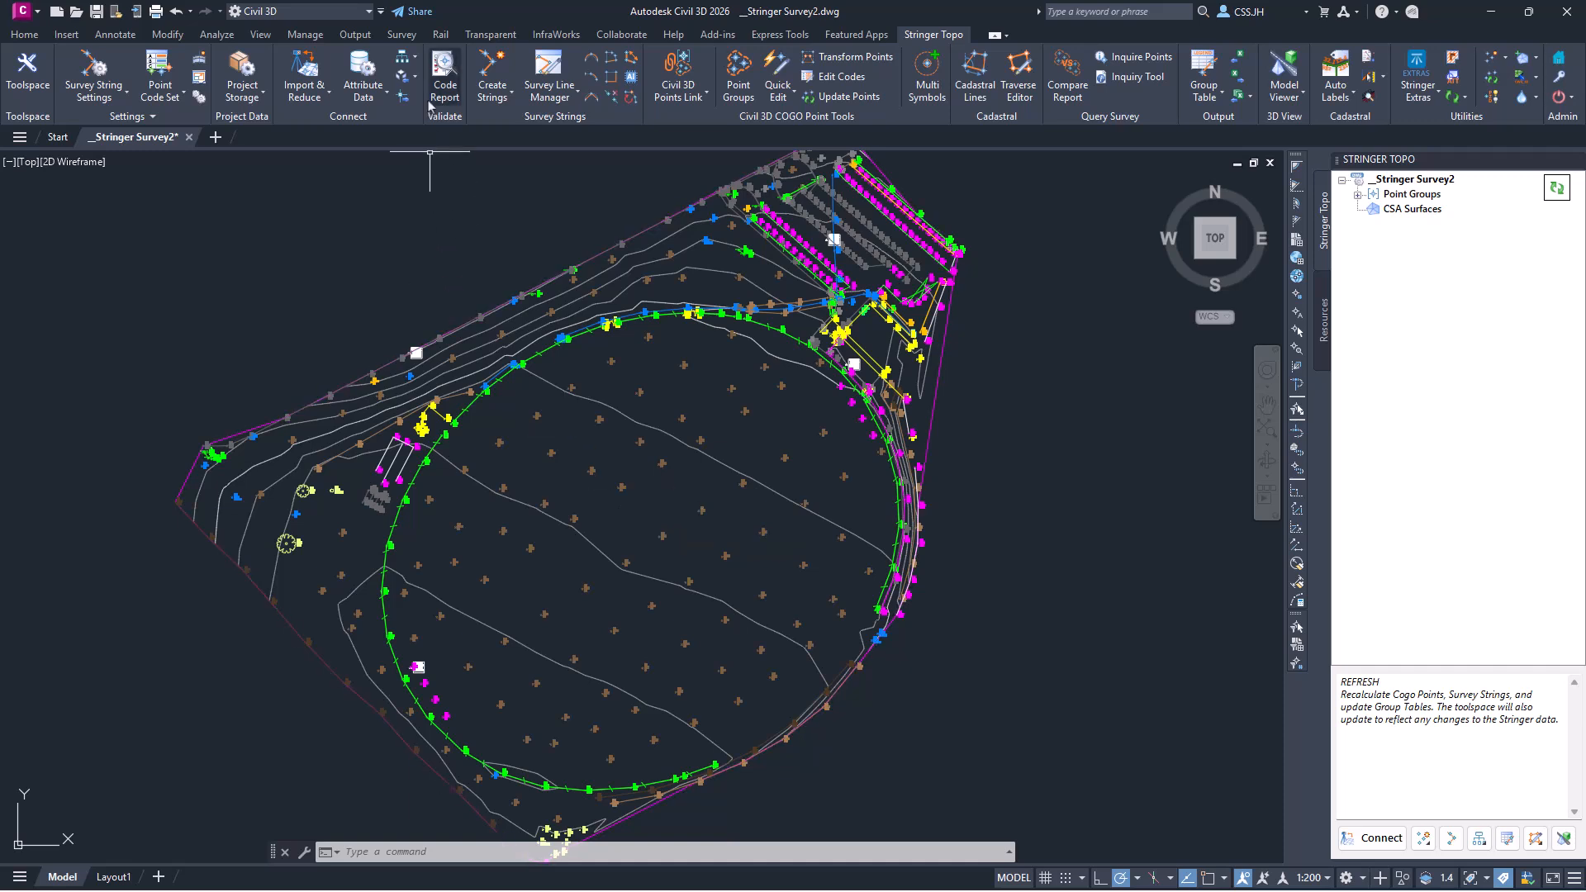
click(416, 61)
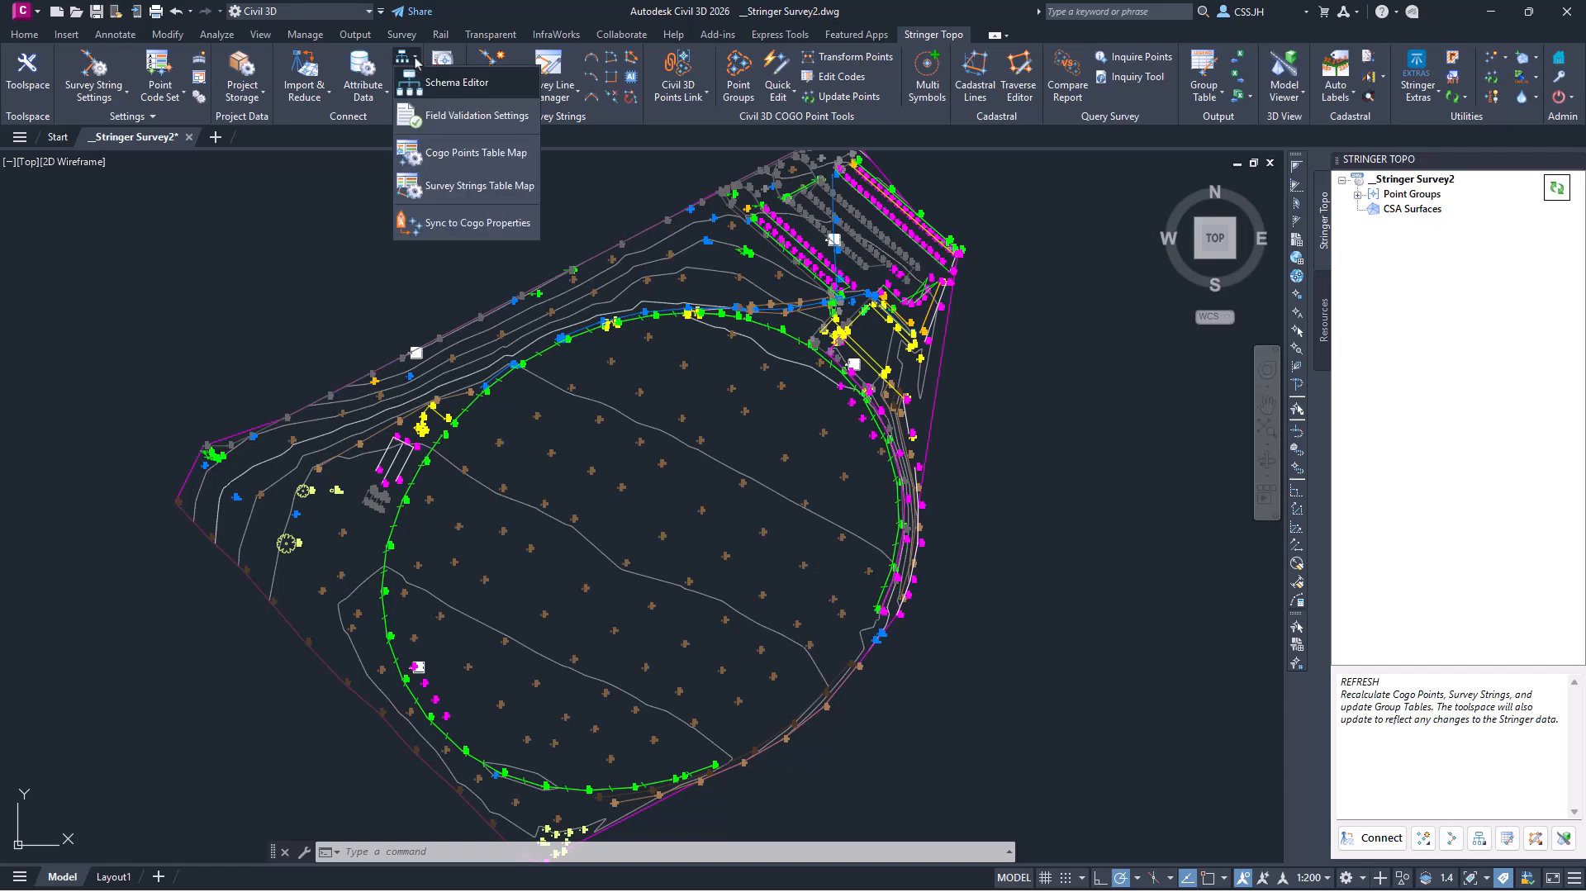
click(455, 85)
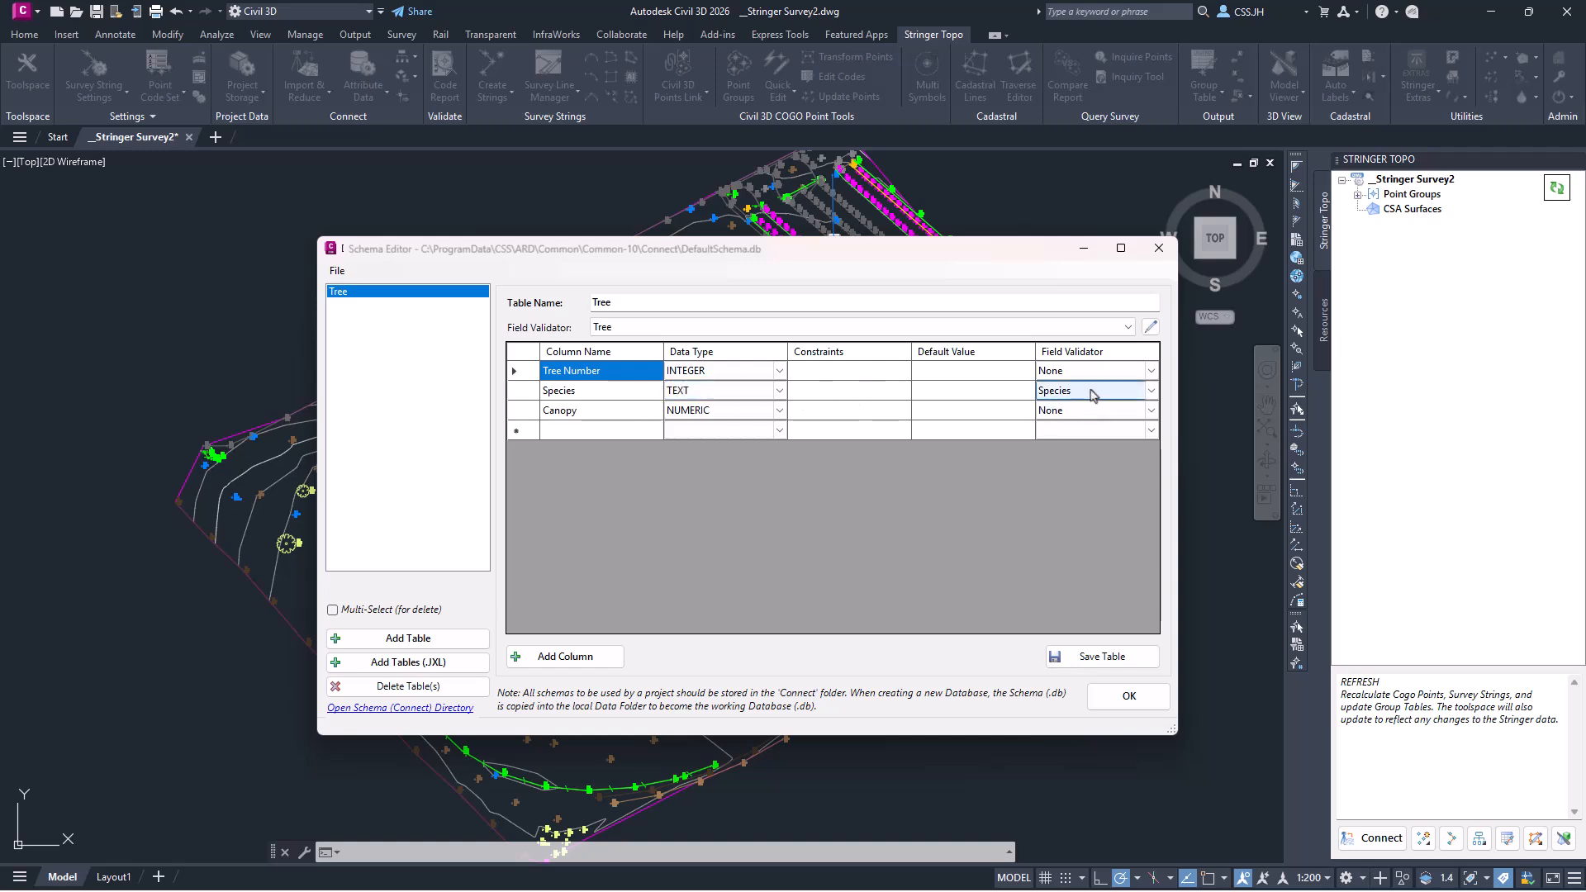
click(1150, 327)
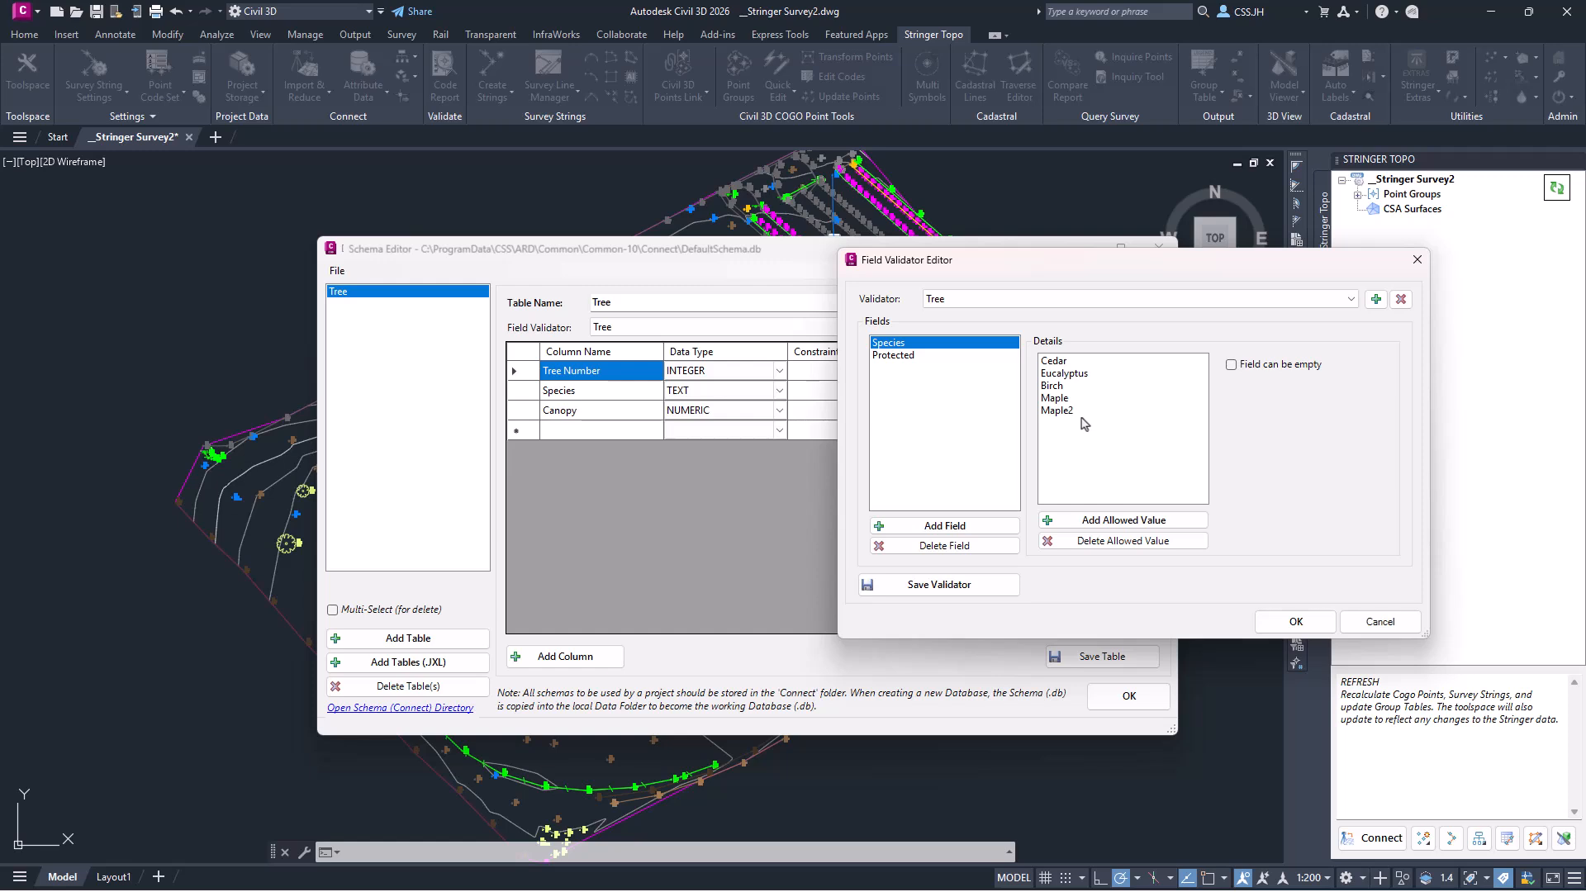
click(1295, 621)
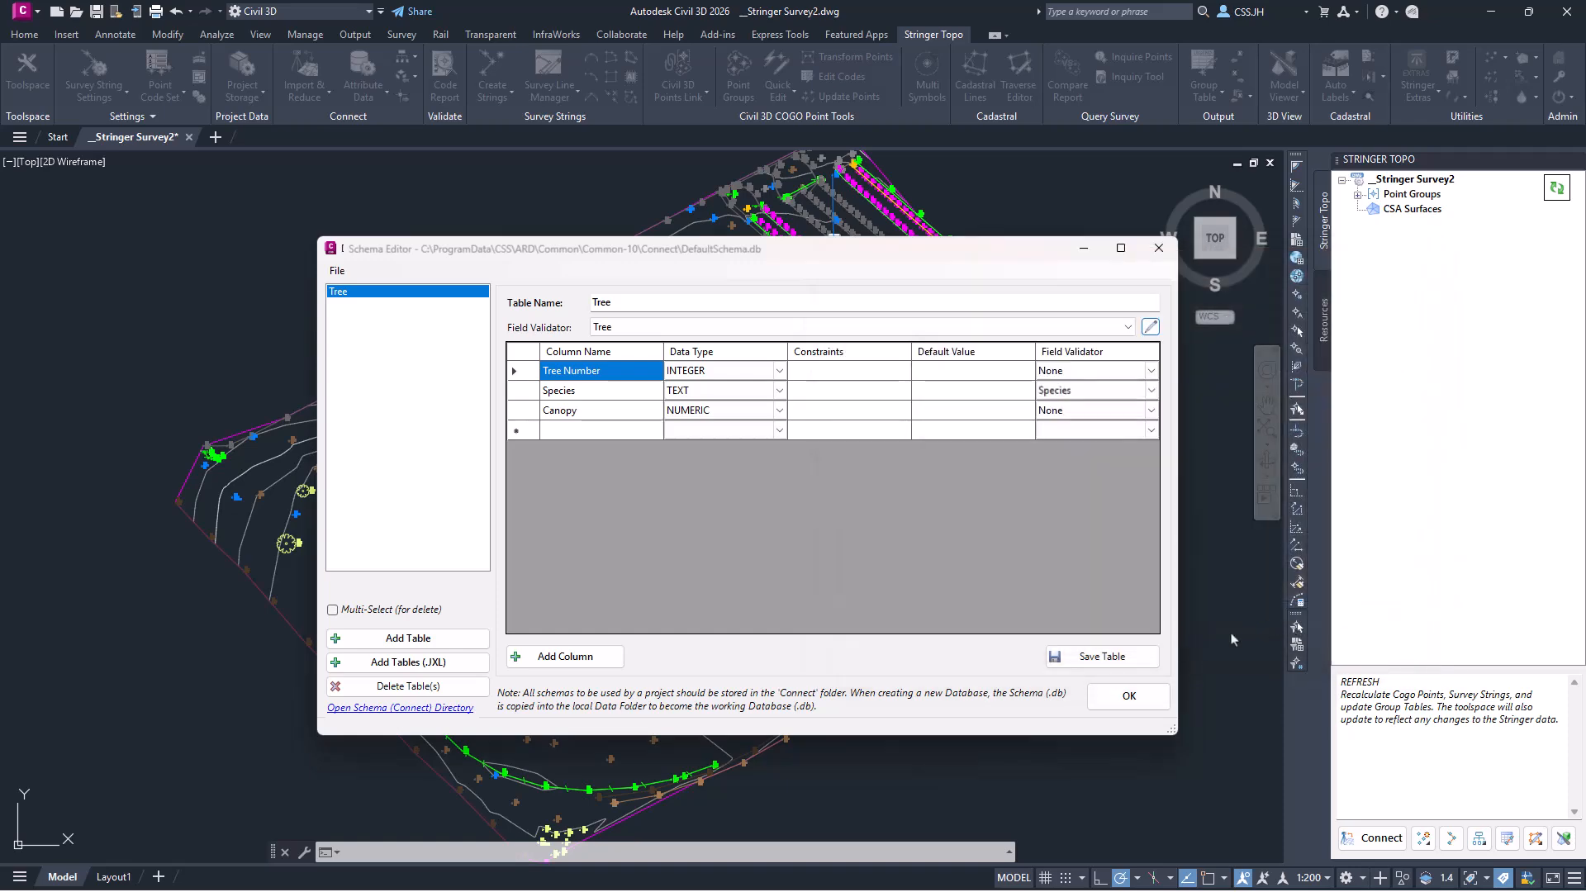
click(1129, 696)
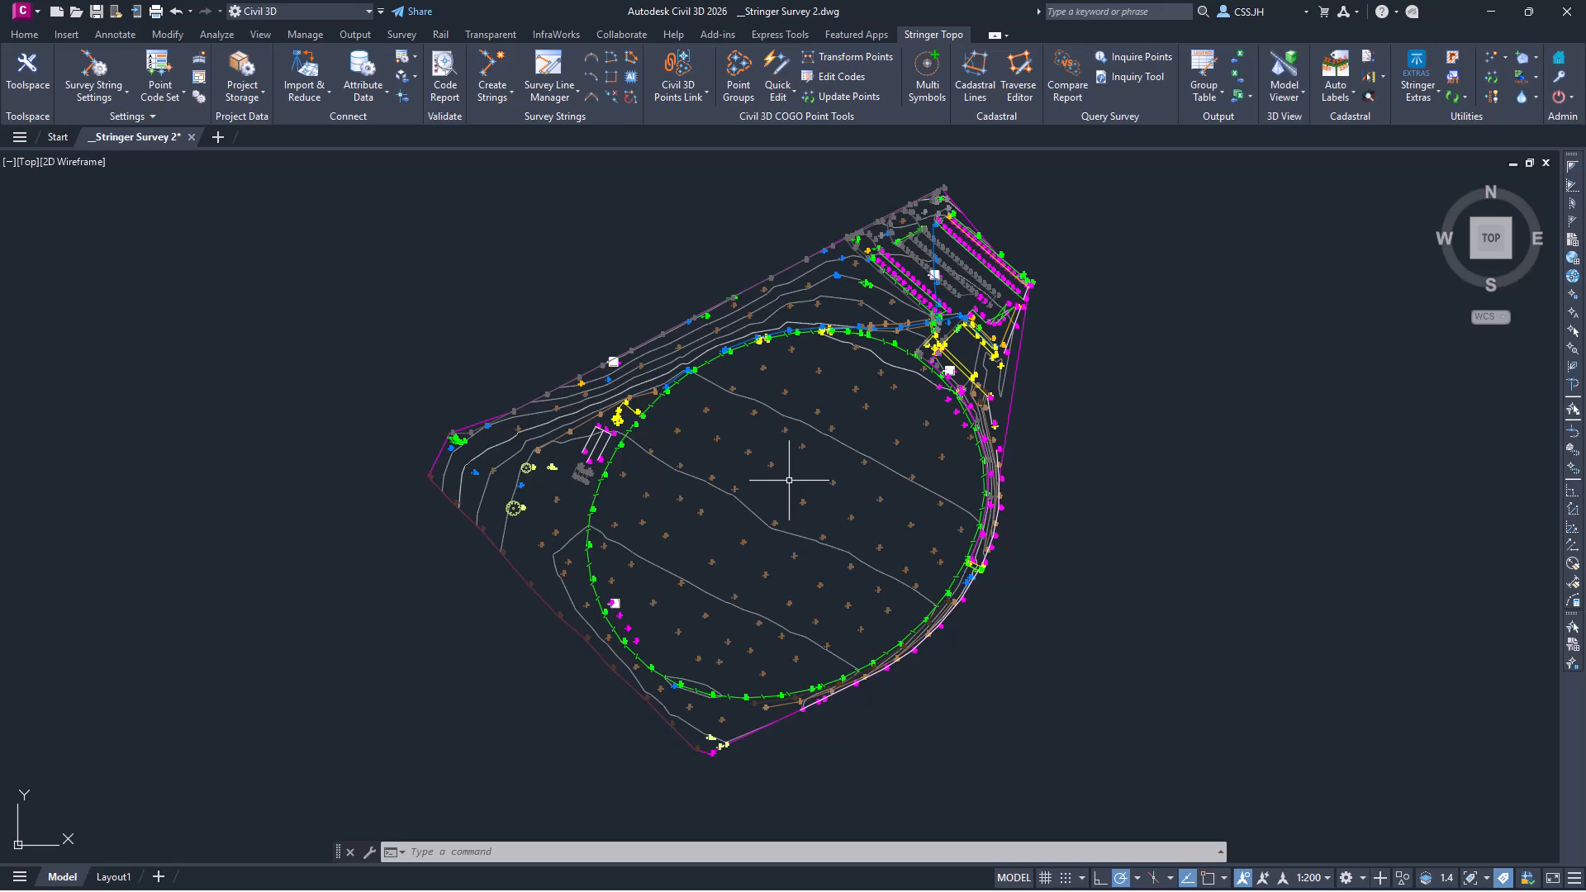
Add a new table map named New to the Cogo Points table mapping
mouse_move(789, 480)
click(413, 55)
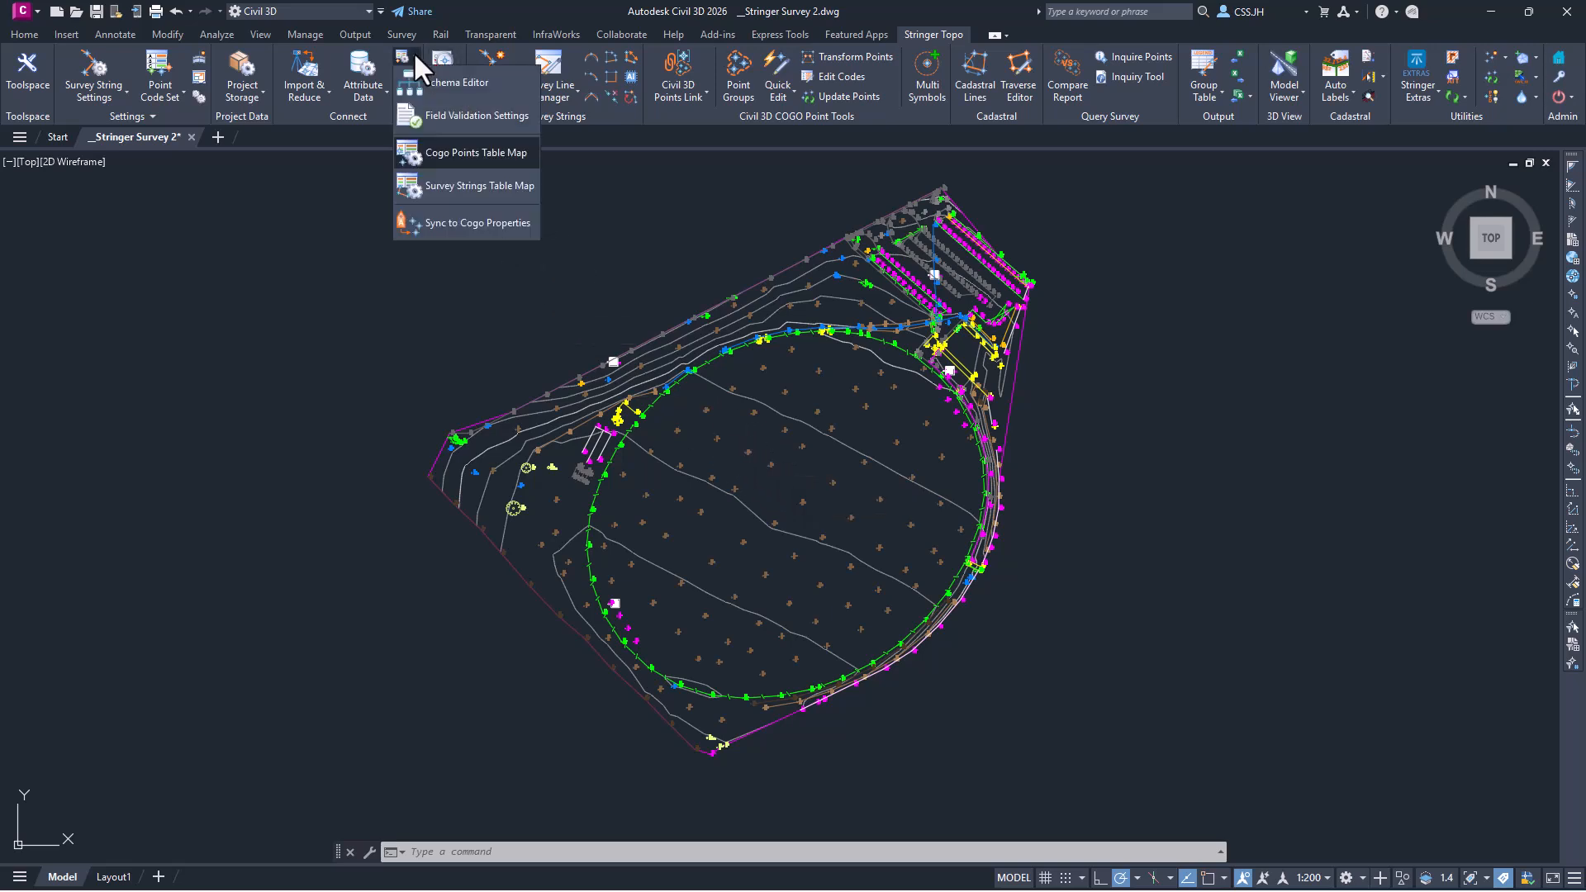
click(457, 157)
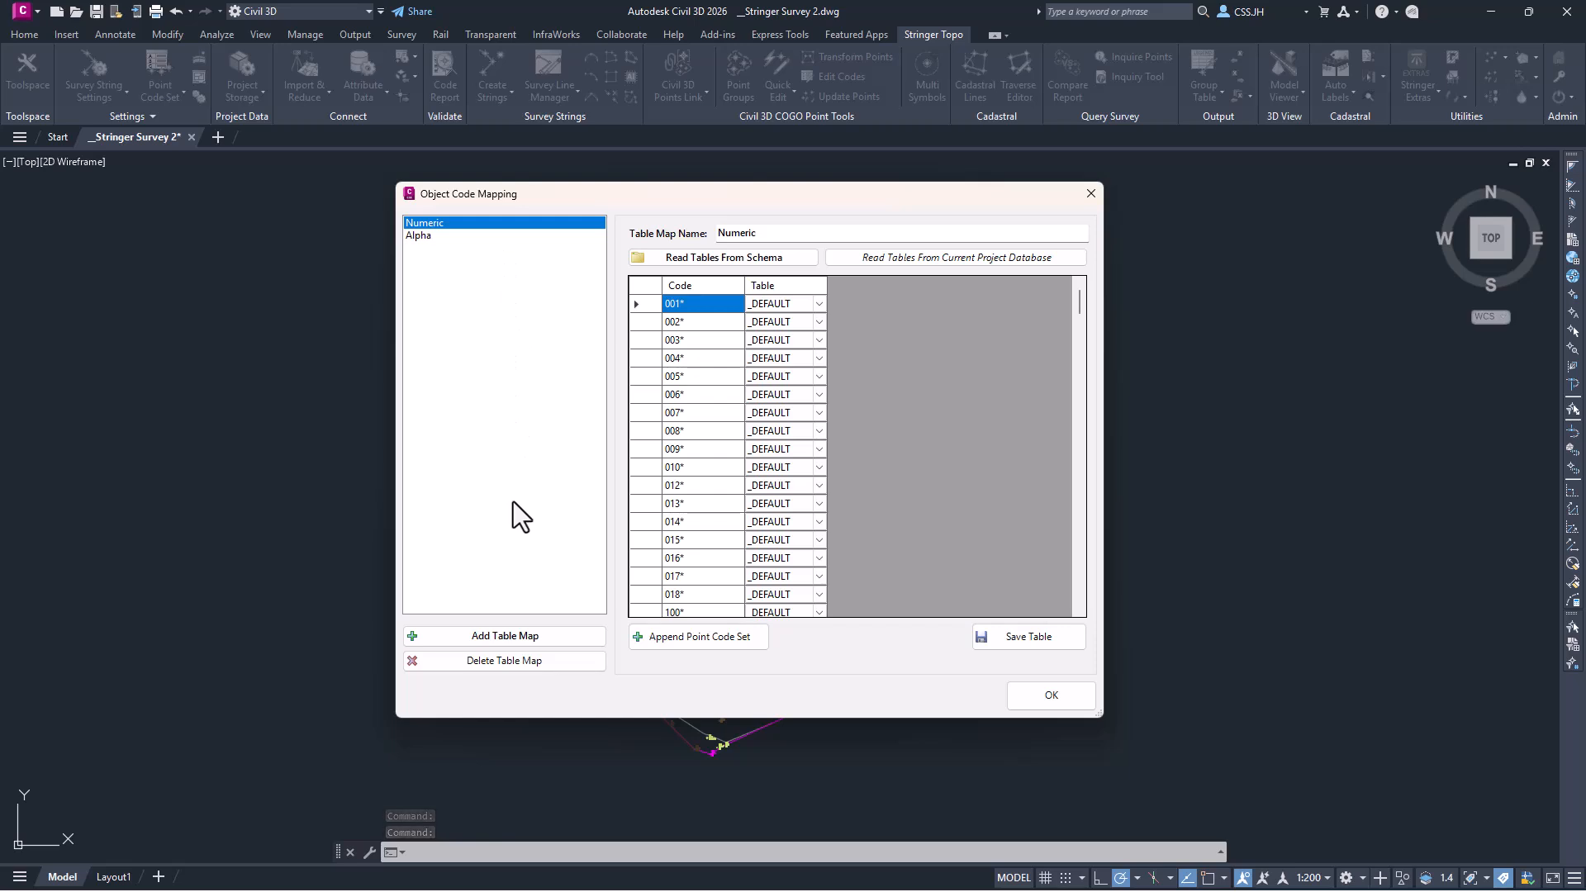
click(517, 641)
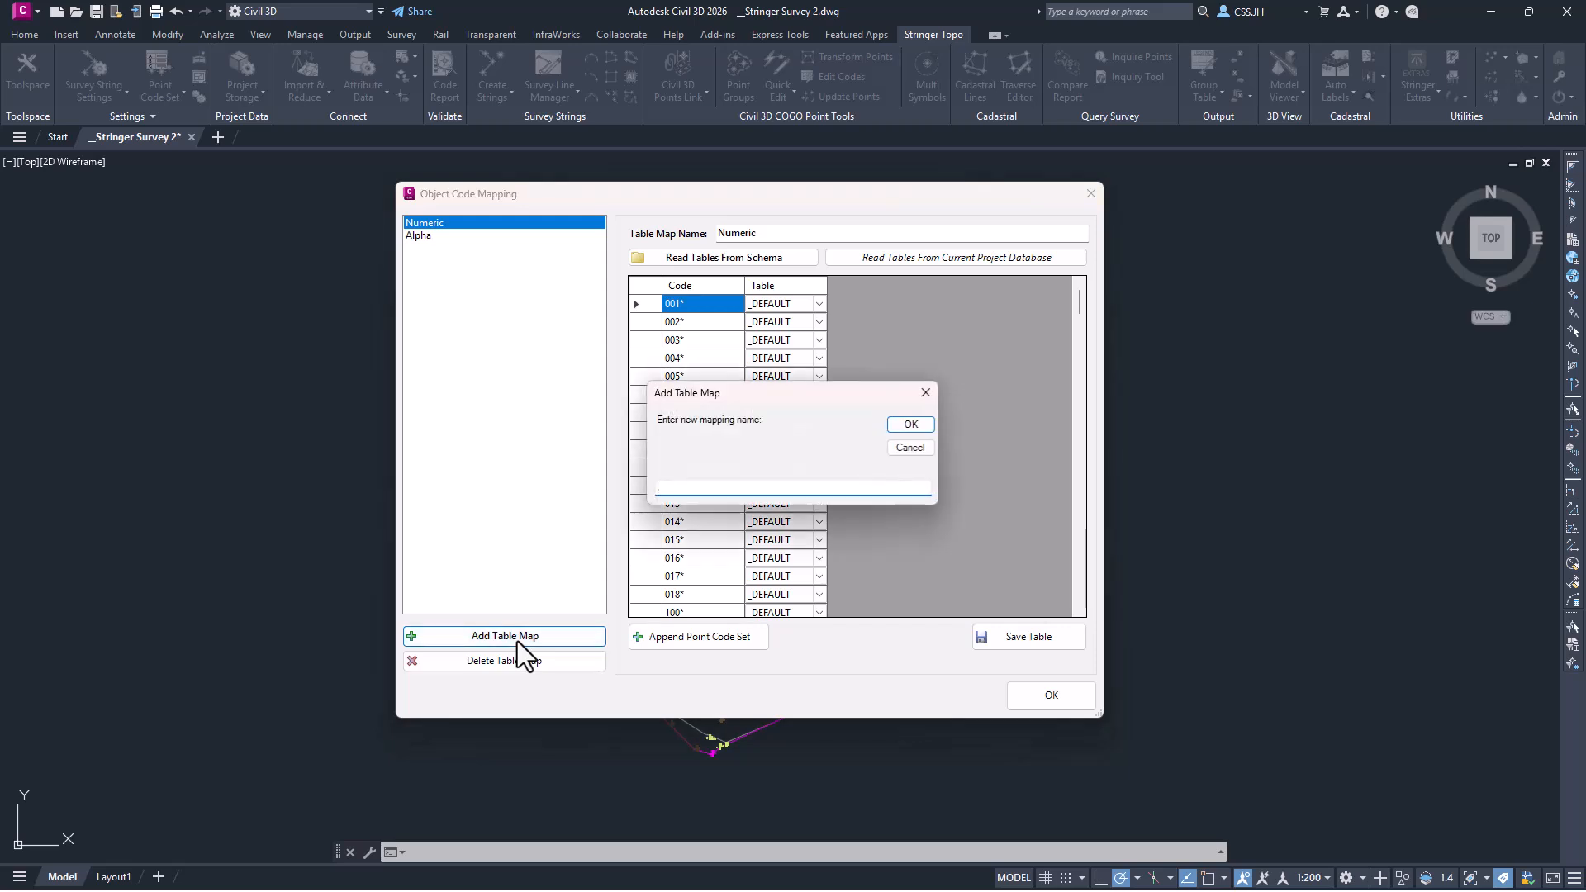
text(New)
key(Return)
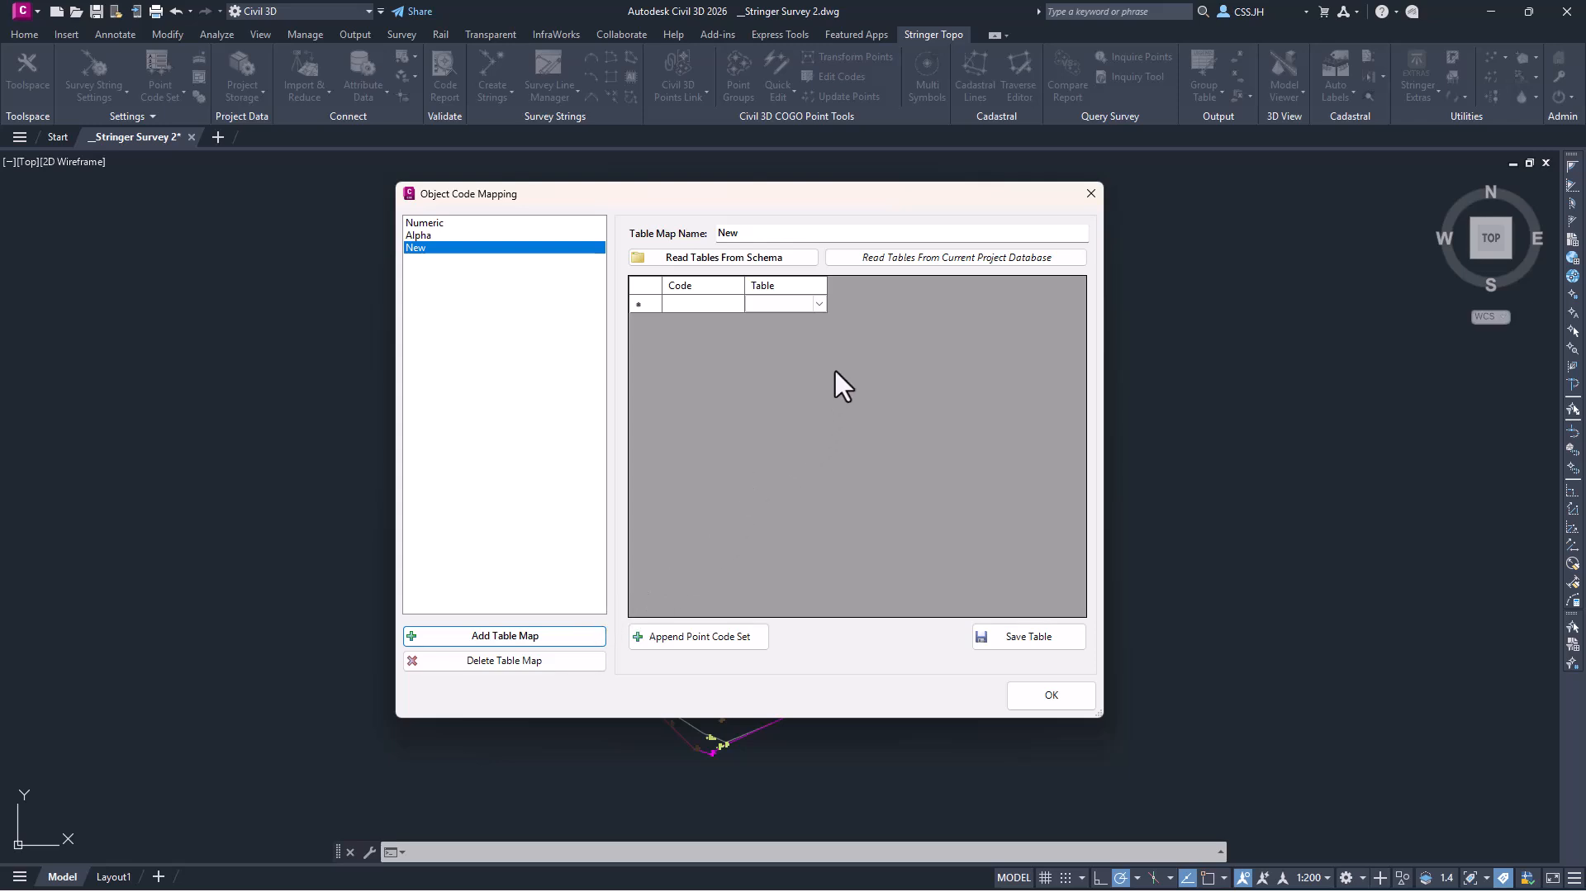
Append the Numeric (Individual Layers) point code set to the New table map
click(821, 310)
click(820, 306)
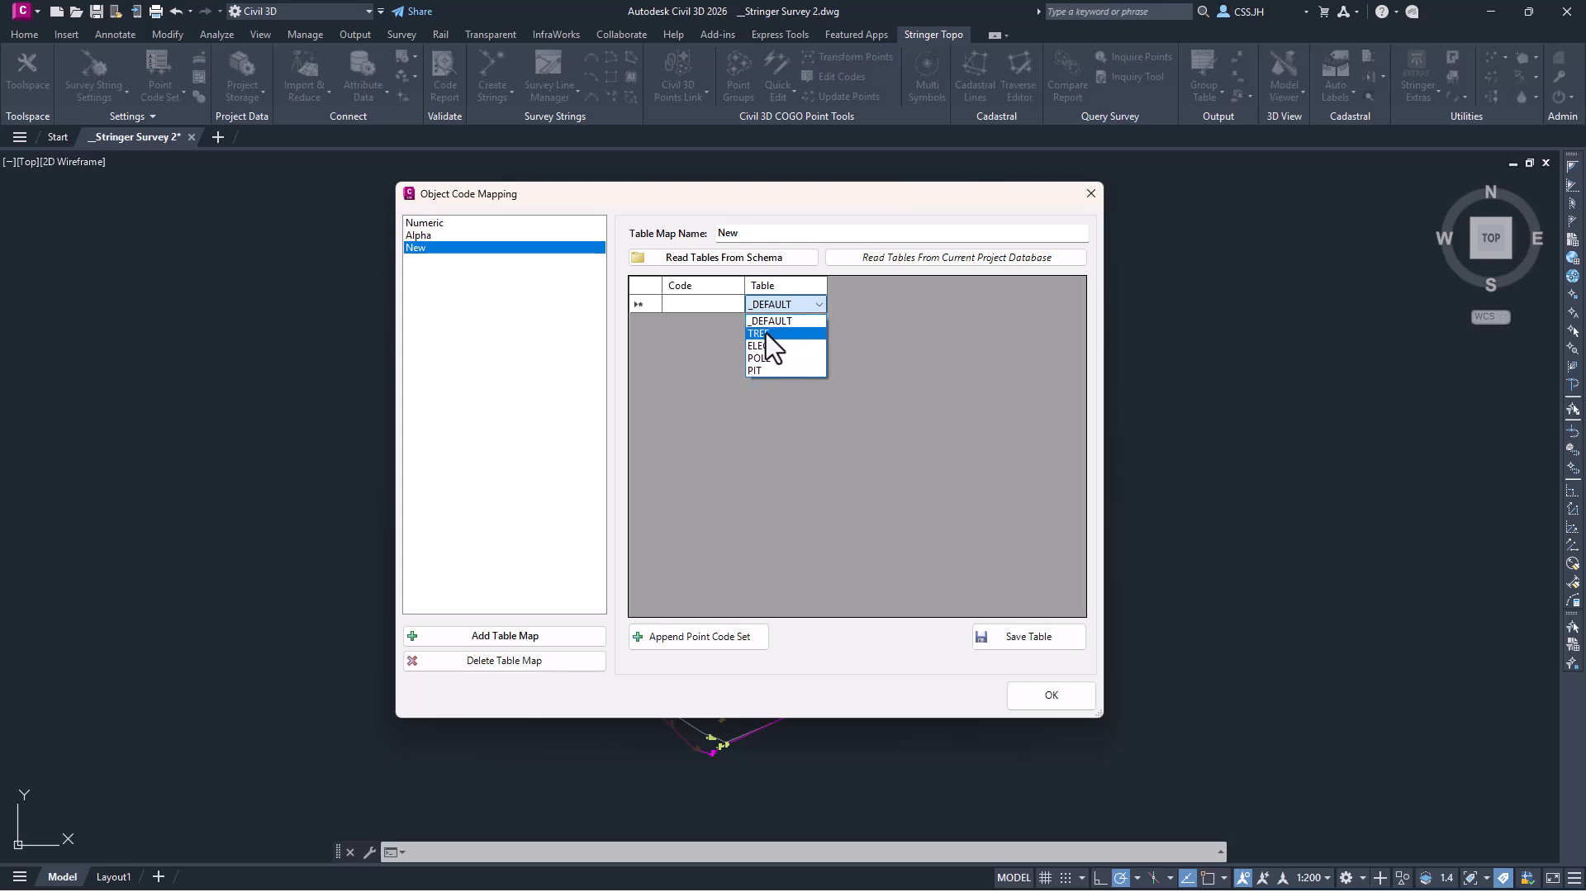
click(810, 309)
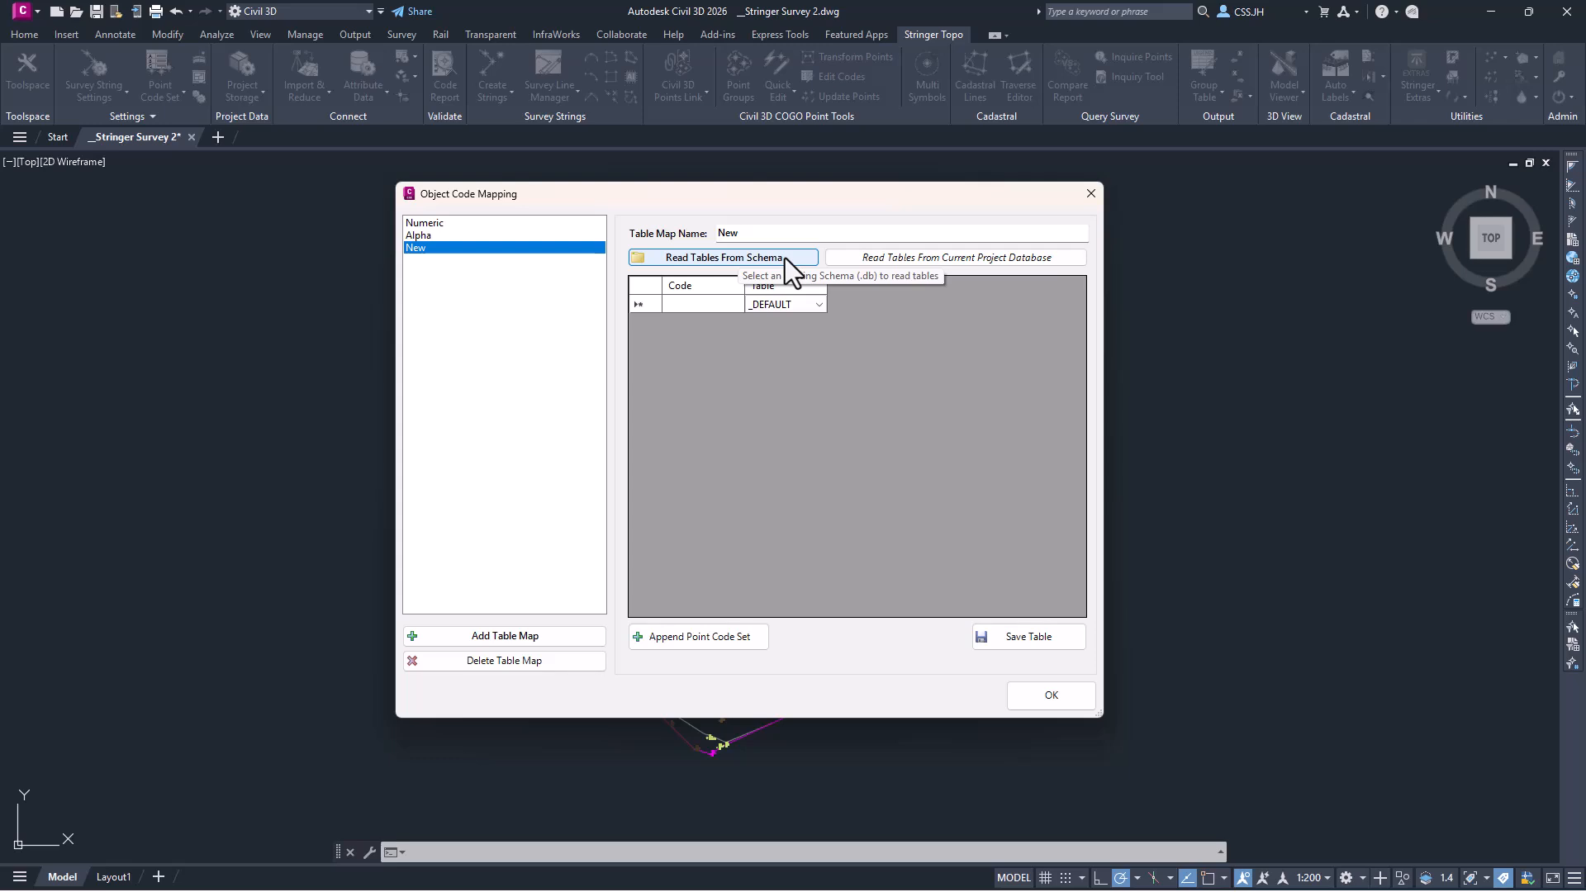
click(722, 642)
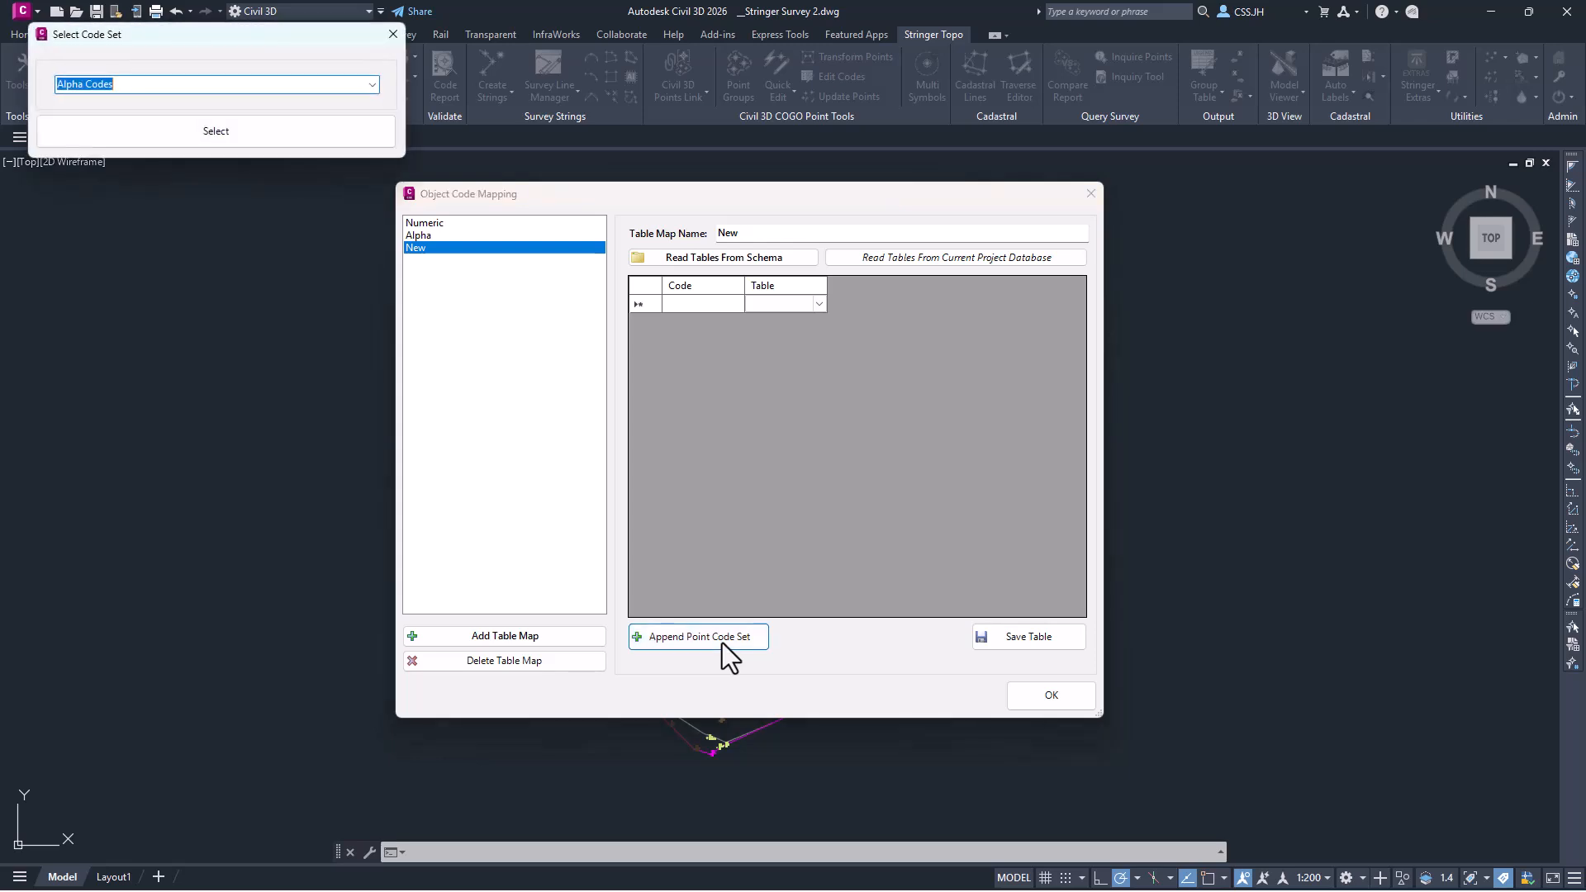
click(372, 85)
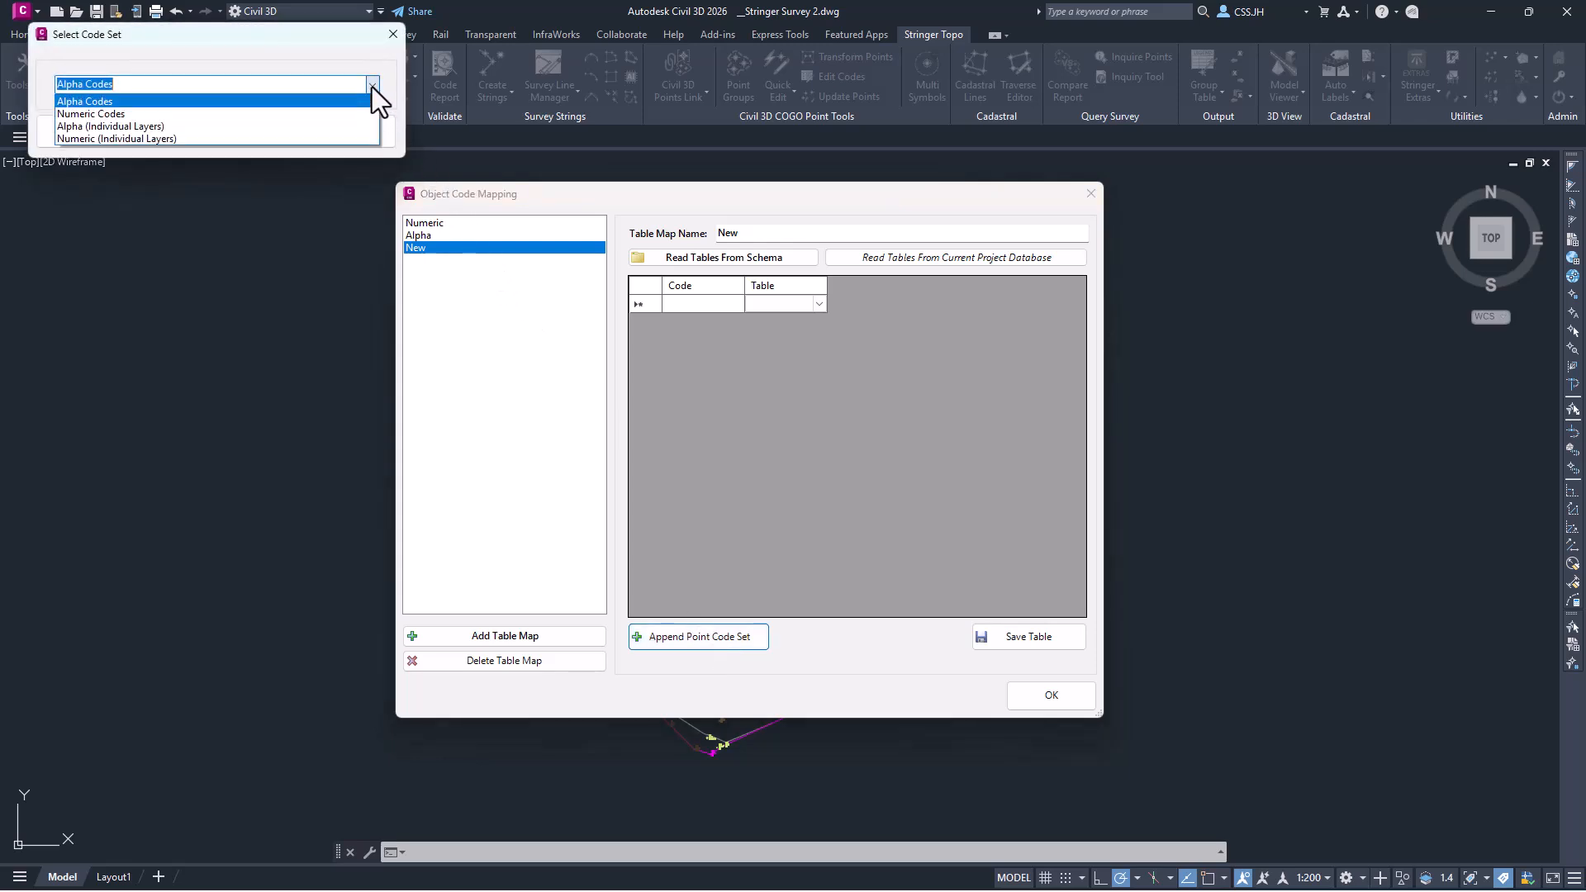
click(161, 139)
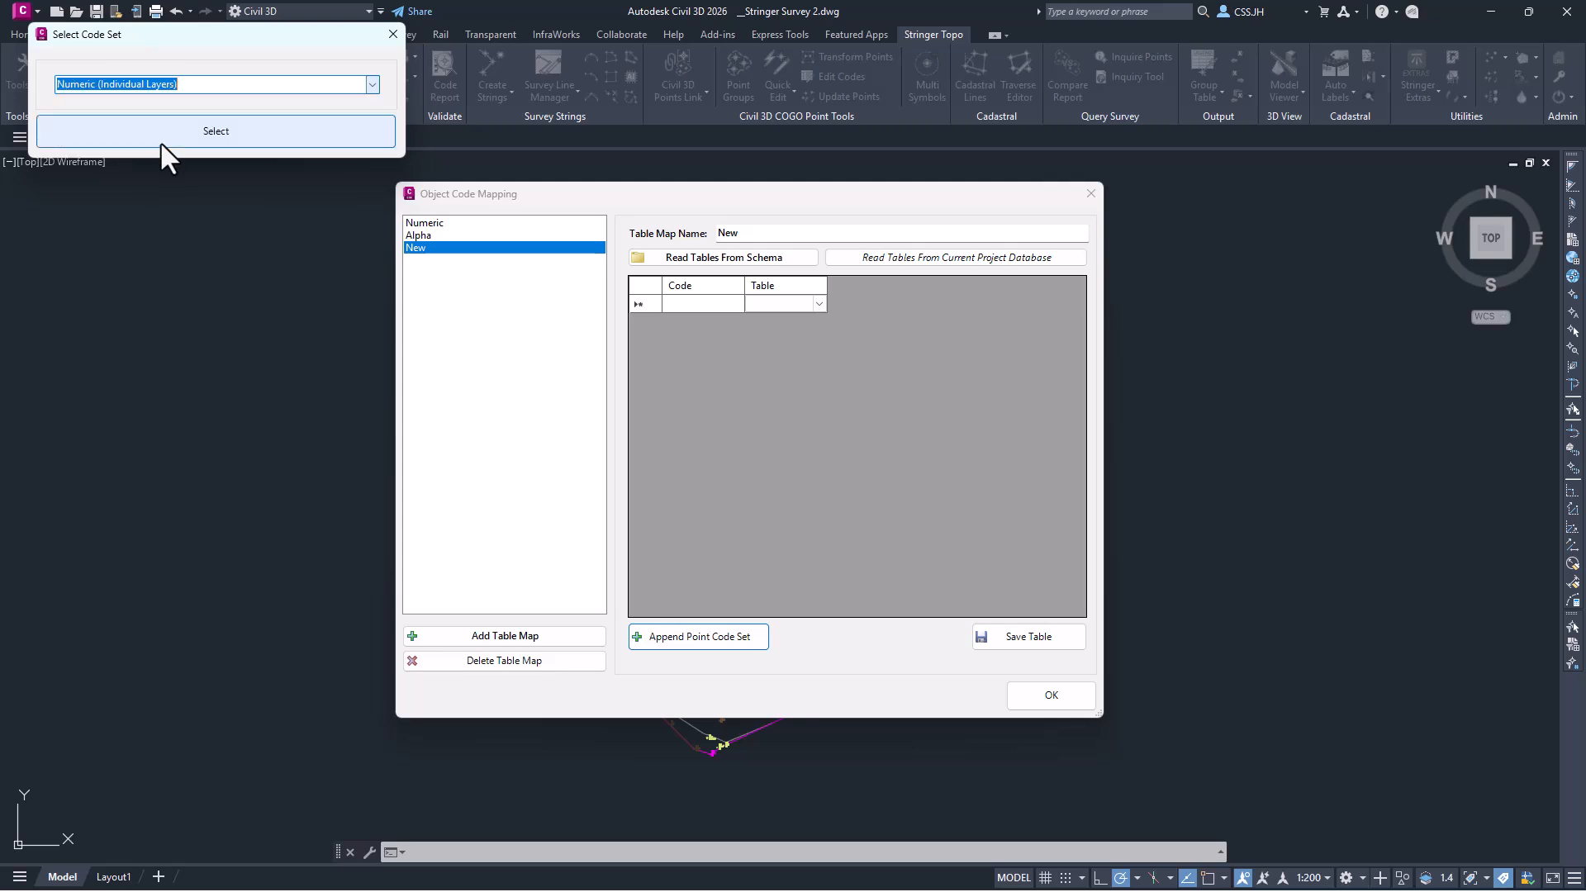
click(256, 135)
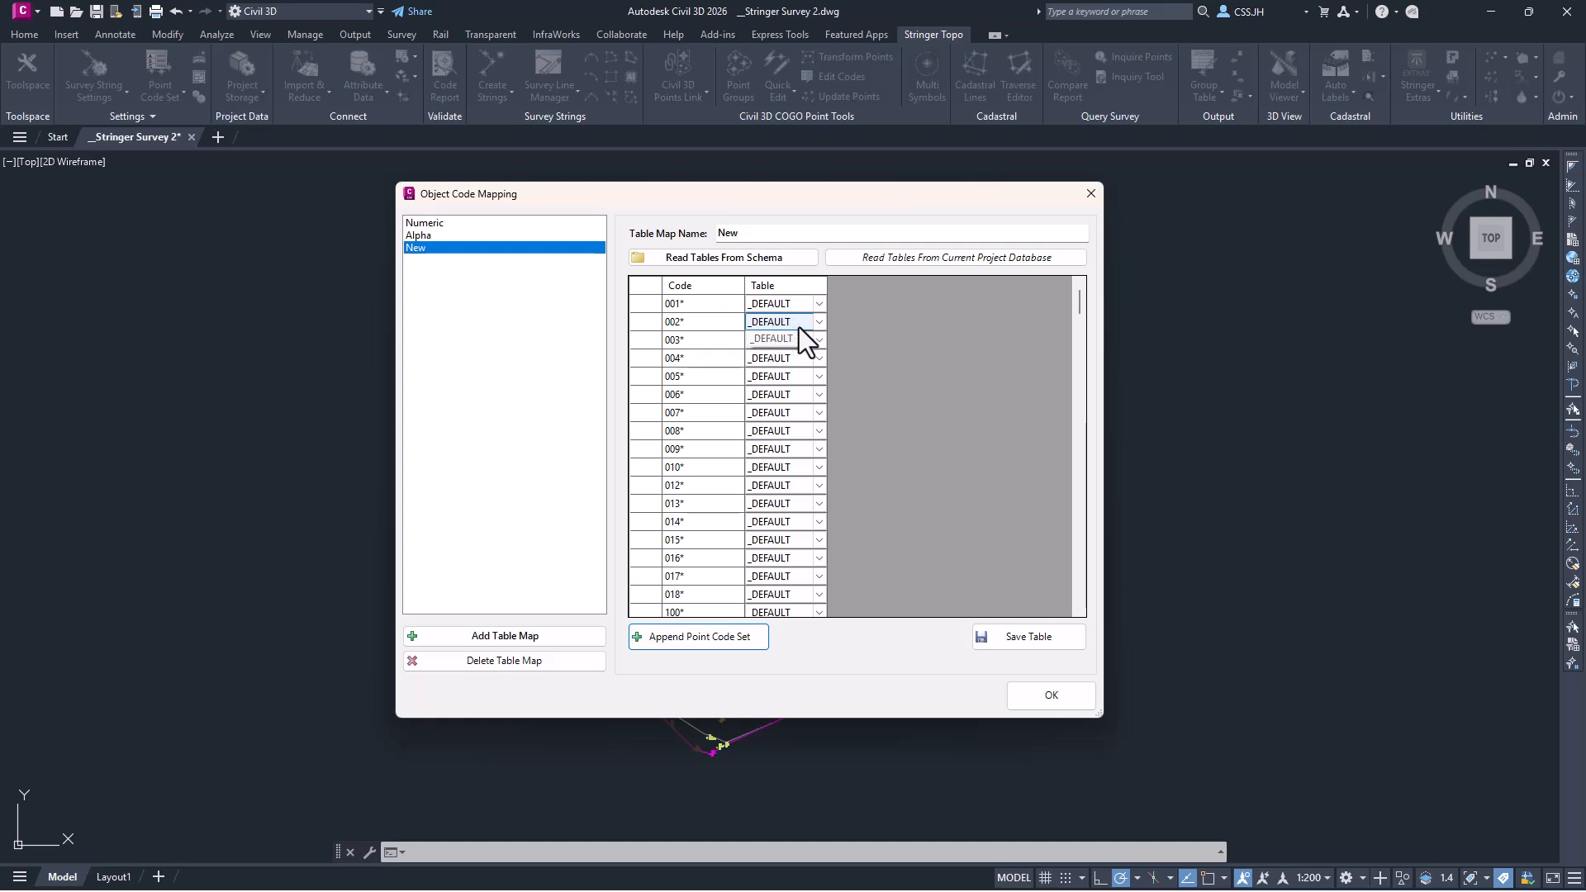
Check the tables available for code 001*, and save the New table map while switching to the Numeric map
click(815, 305)
click(819, 308)
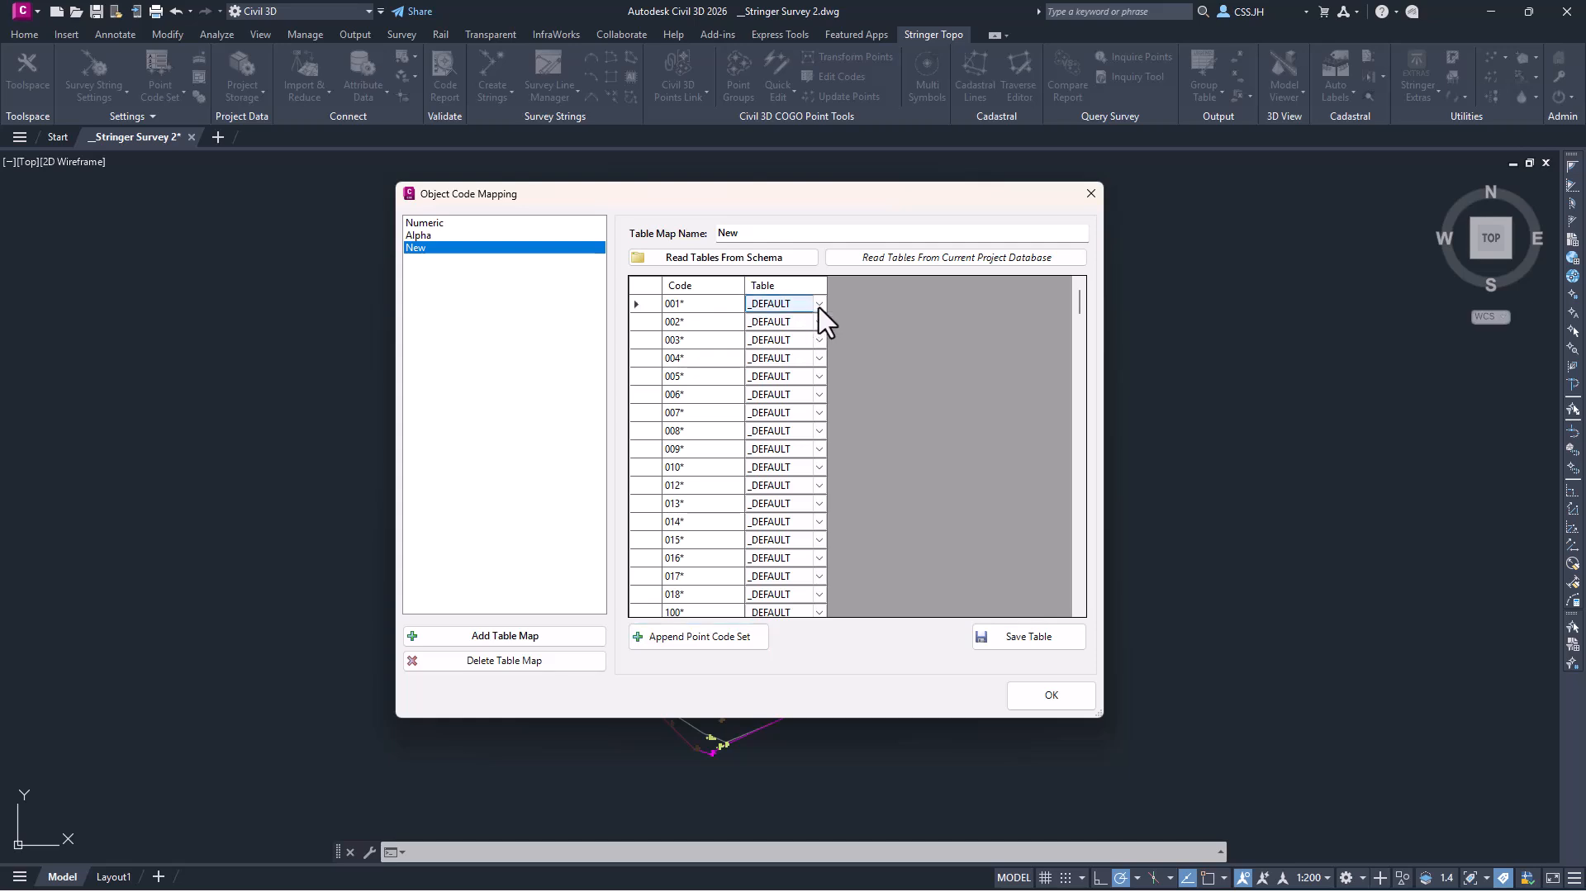
click(819, 307)
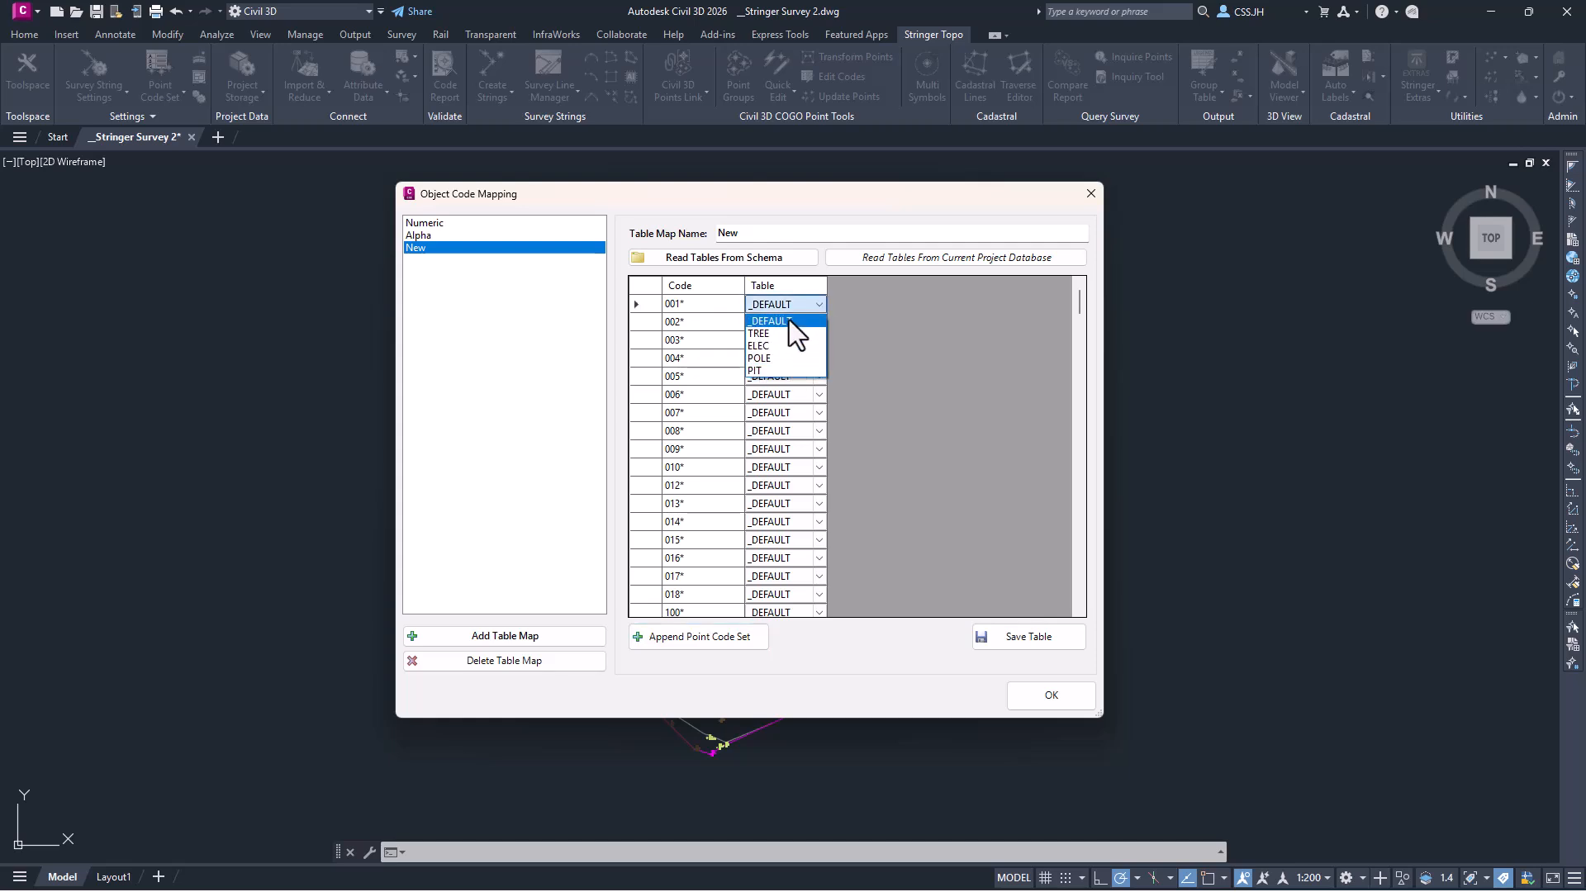
click(819, 305)
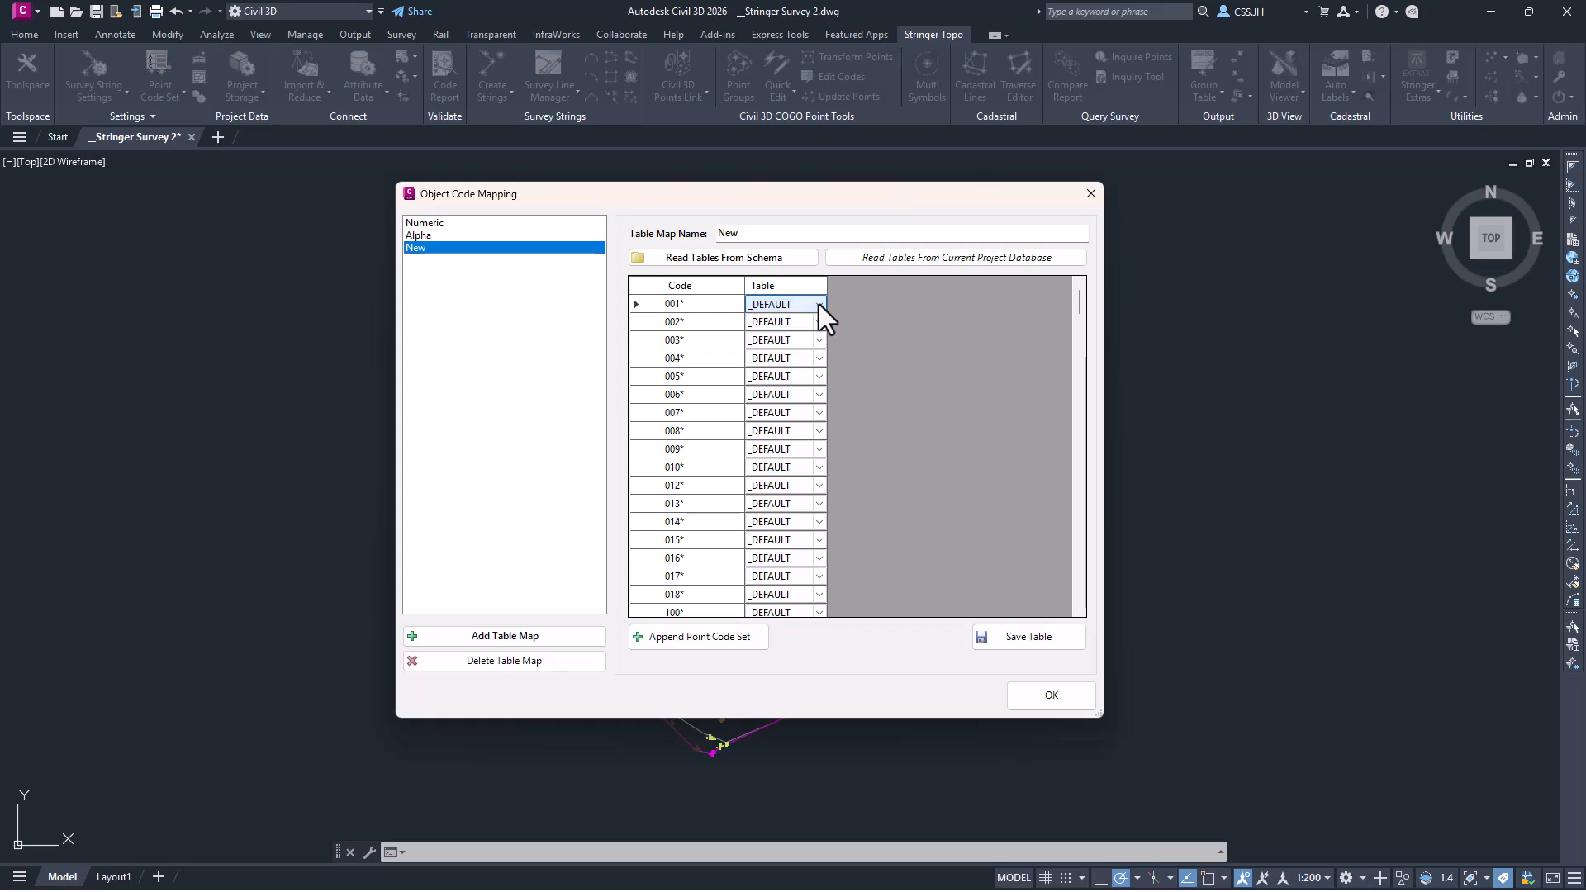
click(453, 225)
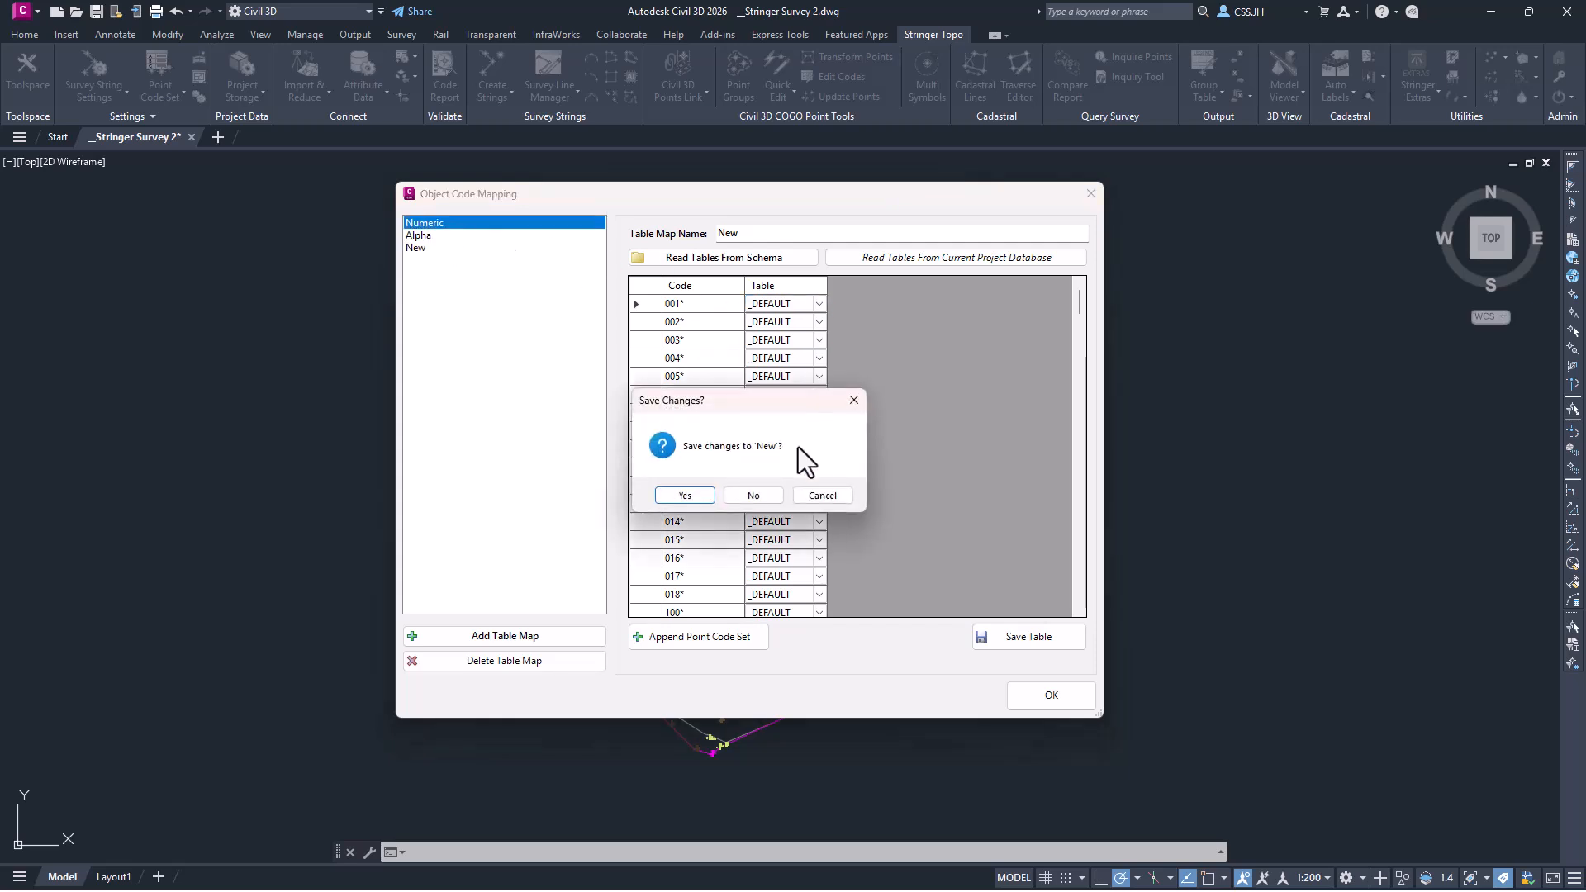
click(692, 496)
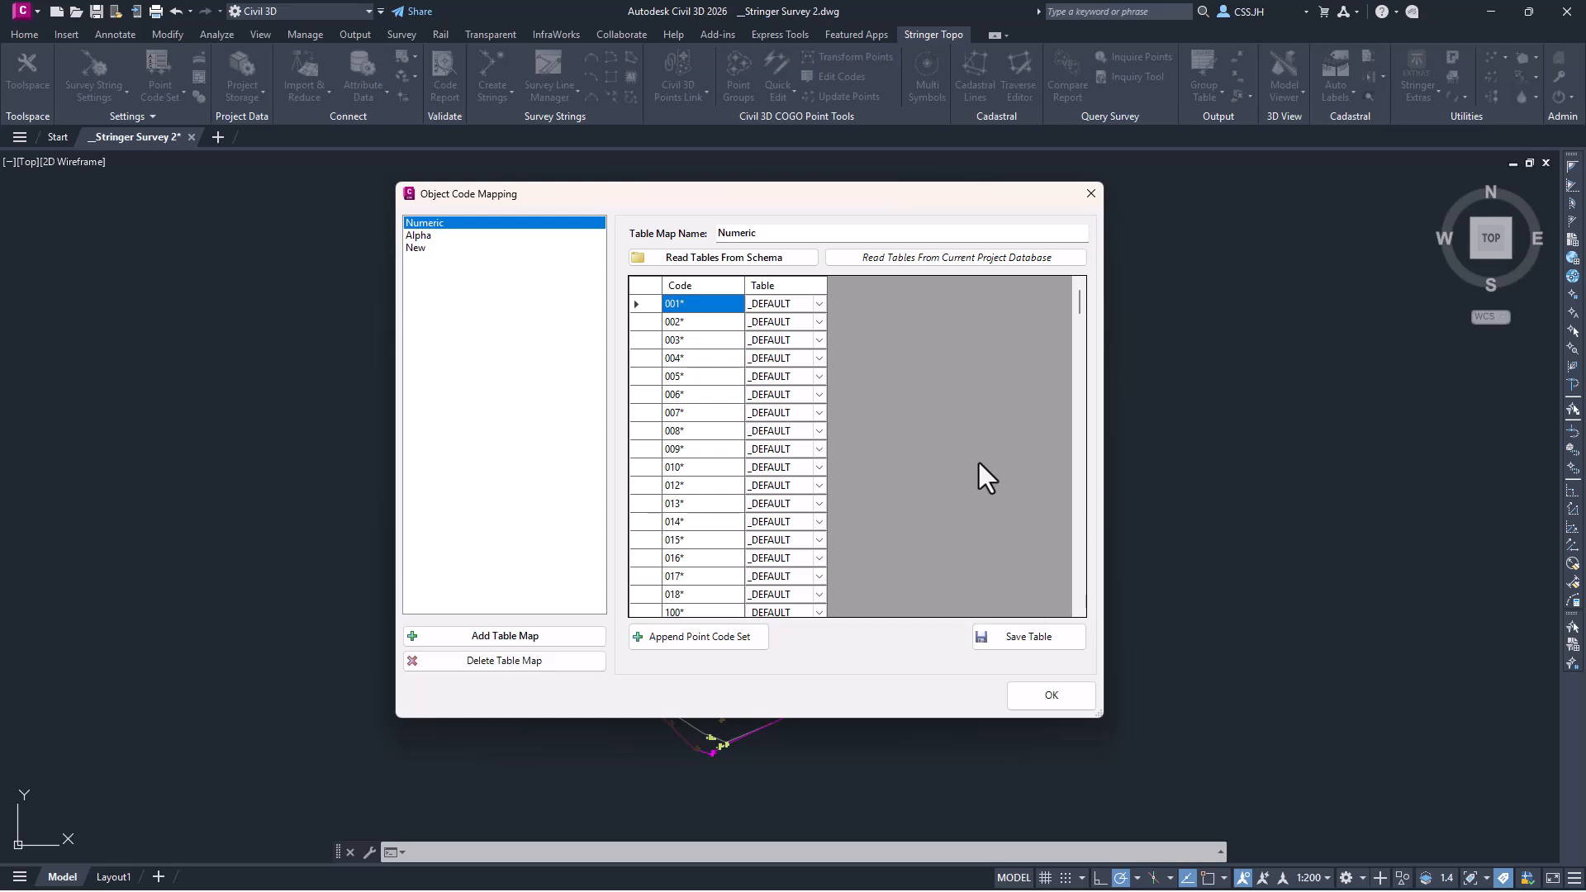
Examine which codes are assigned to which tables in the Numeric map, and close the code mapping
scroll(971, 467, down, 7)
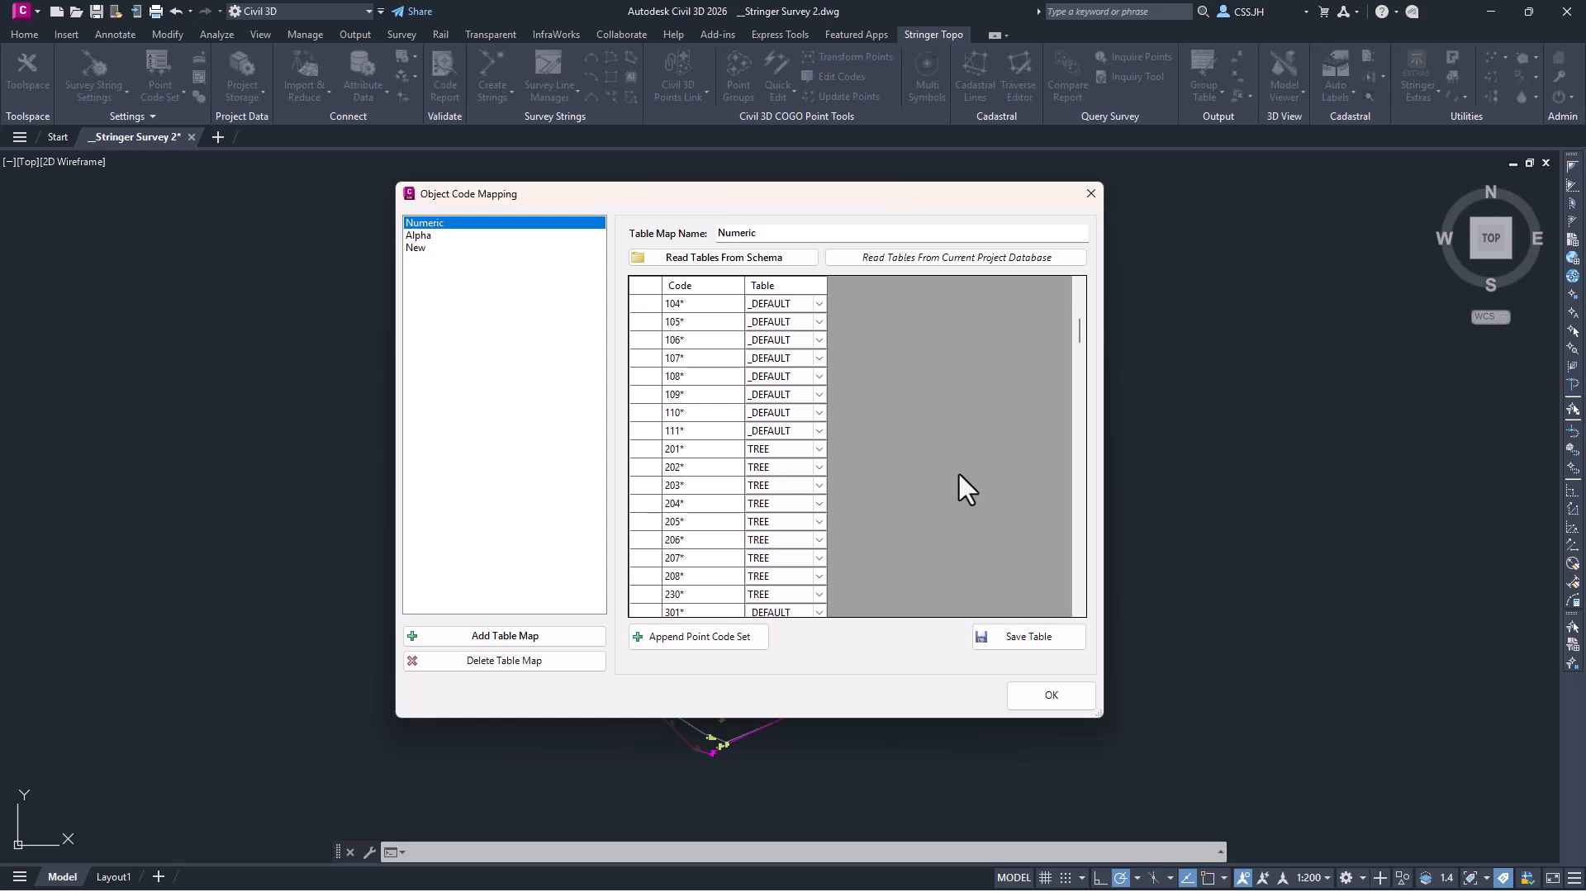
scroll(938, 498, down, 15)
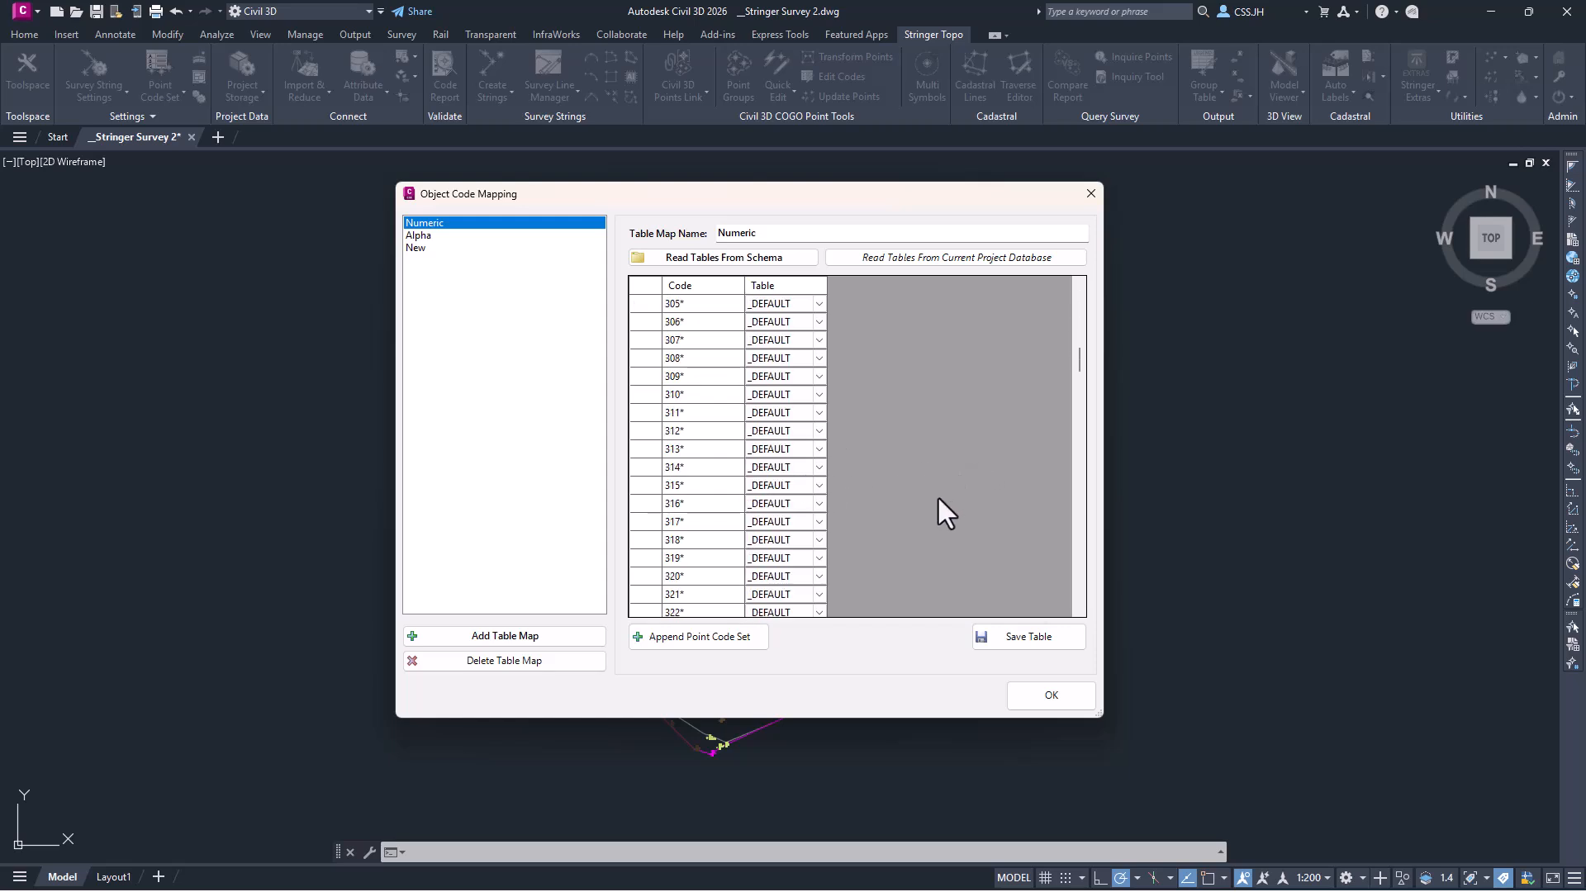
scroll(950, 498, up, 1)
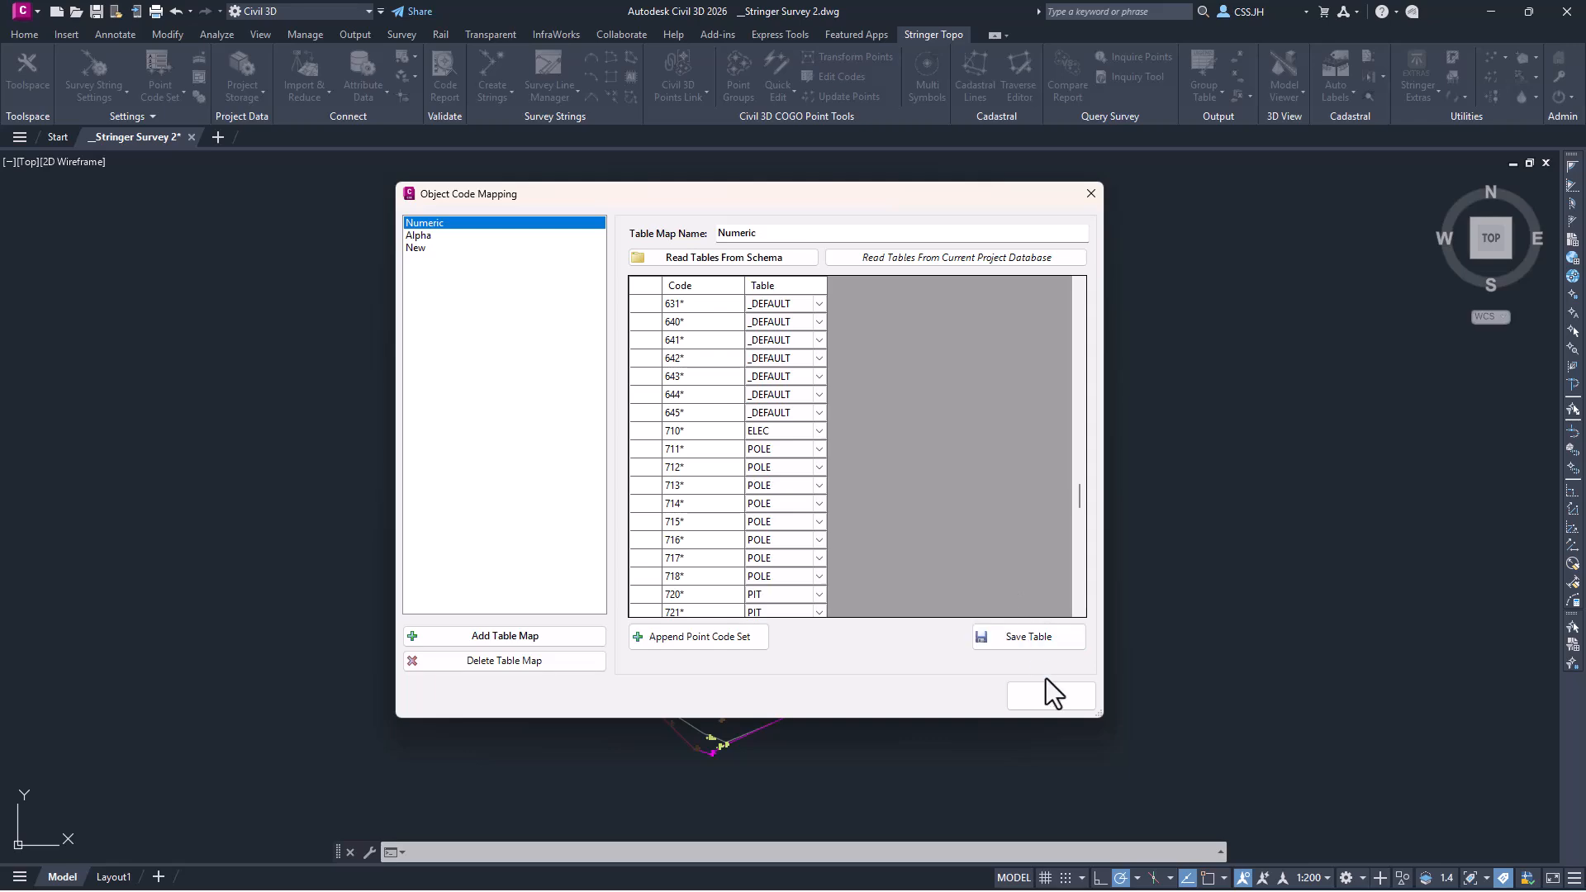
click(1052, 698)
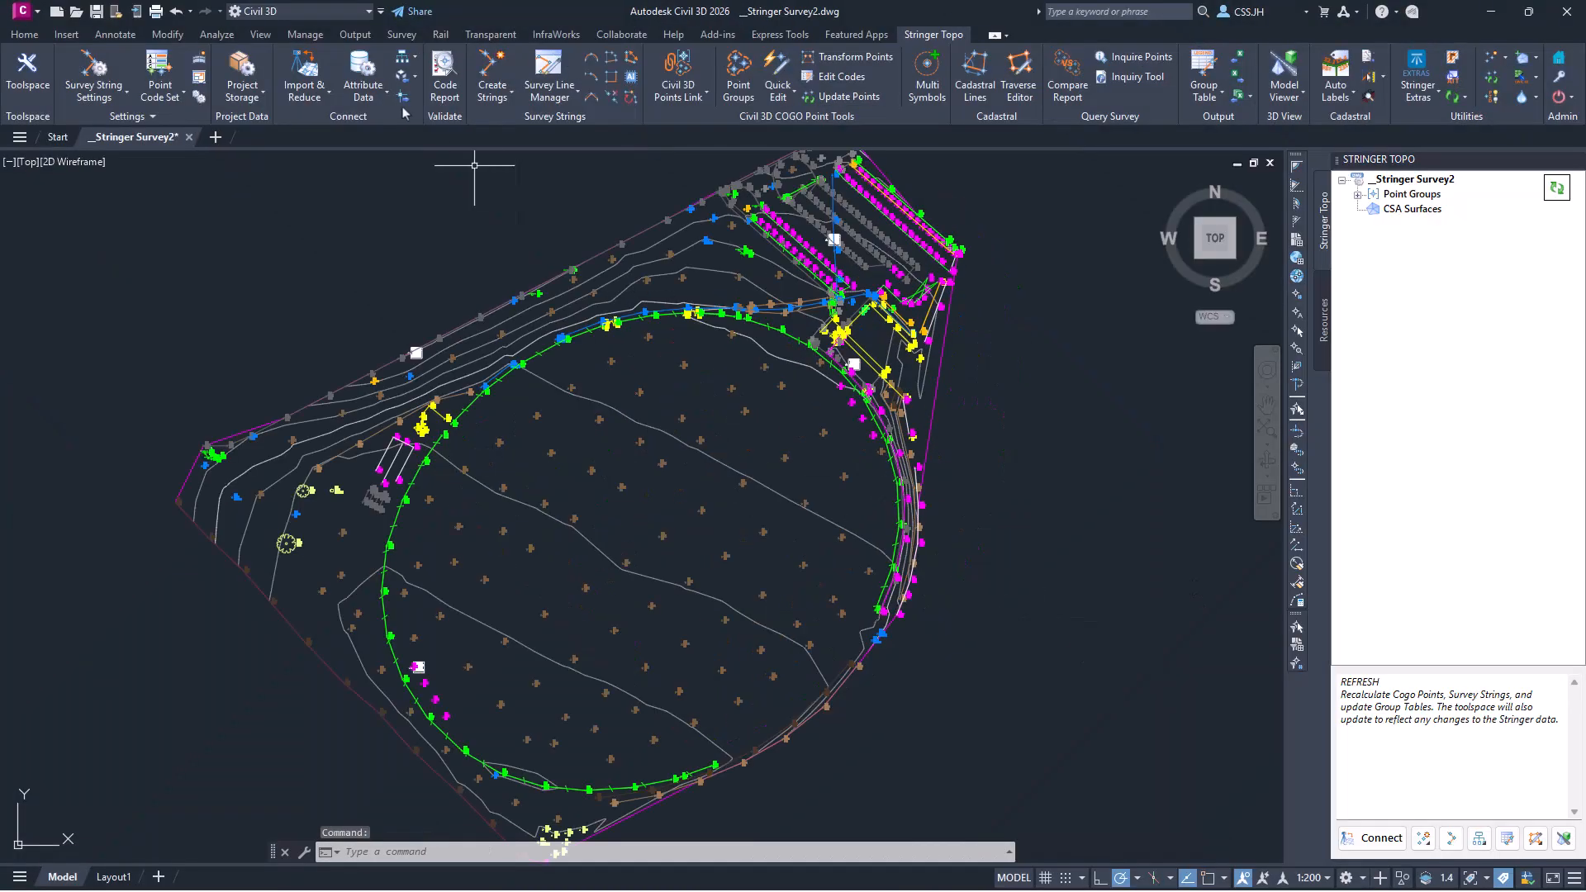
Set up a new project database from BasicSchema, keeping the Numeric table maps for Cogo points and survey strings
click(385, 97)
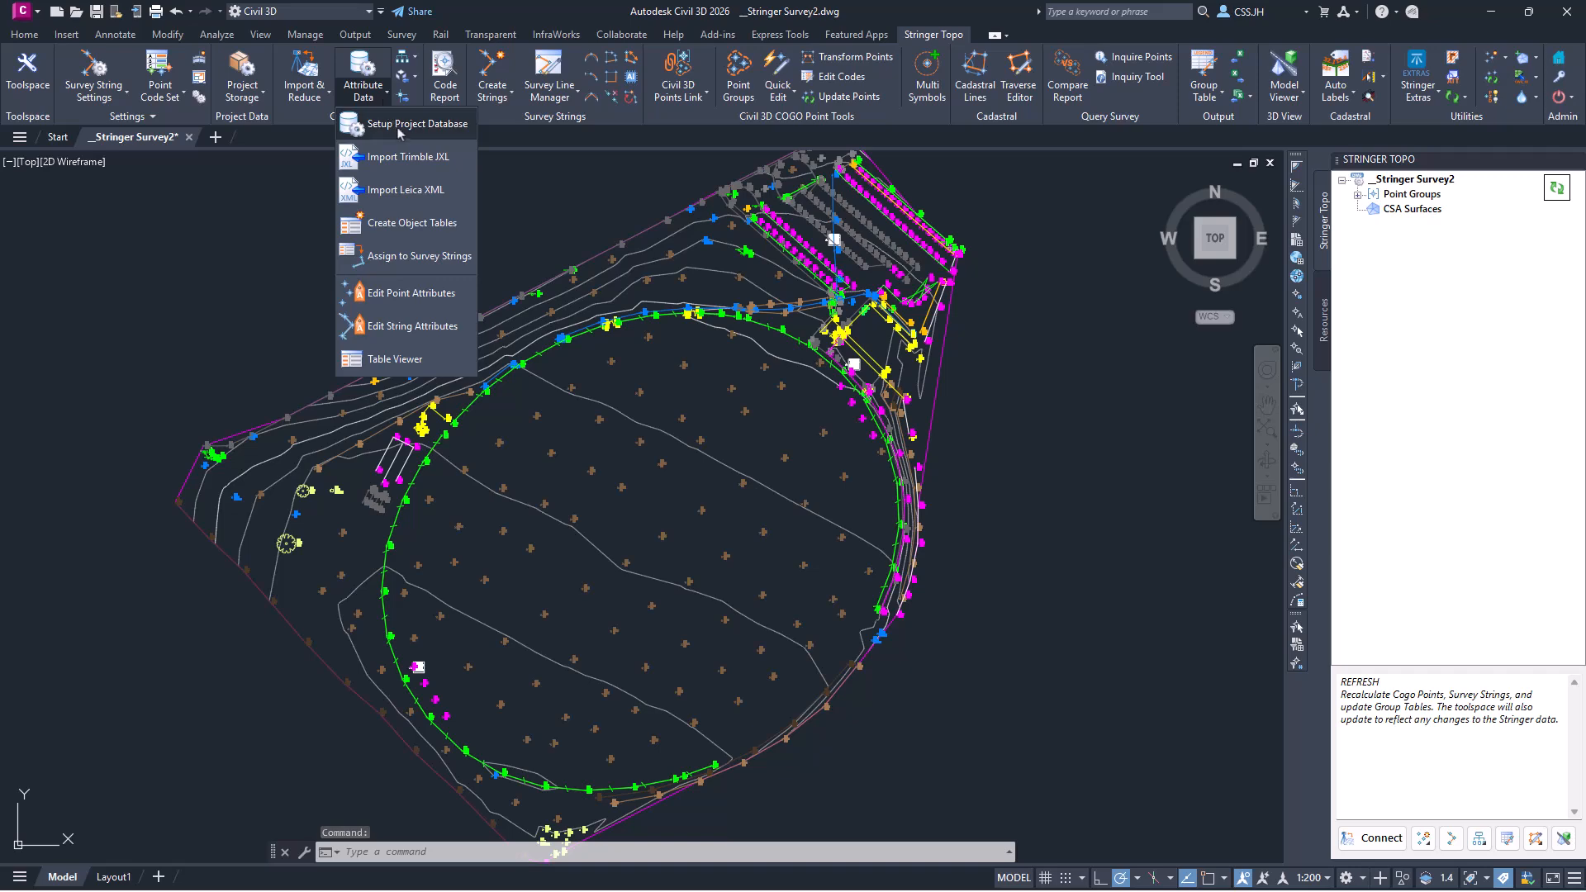
click(399, 125)
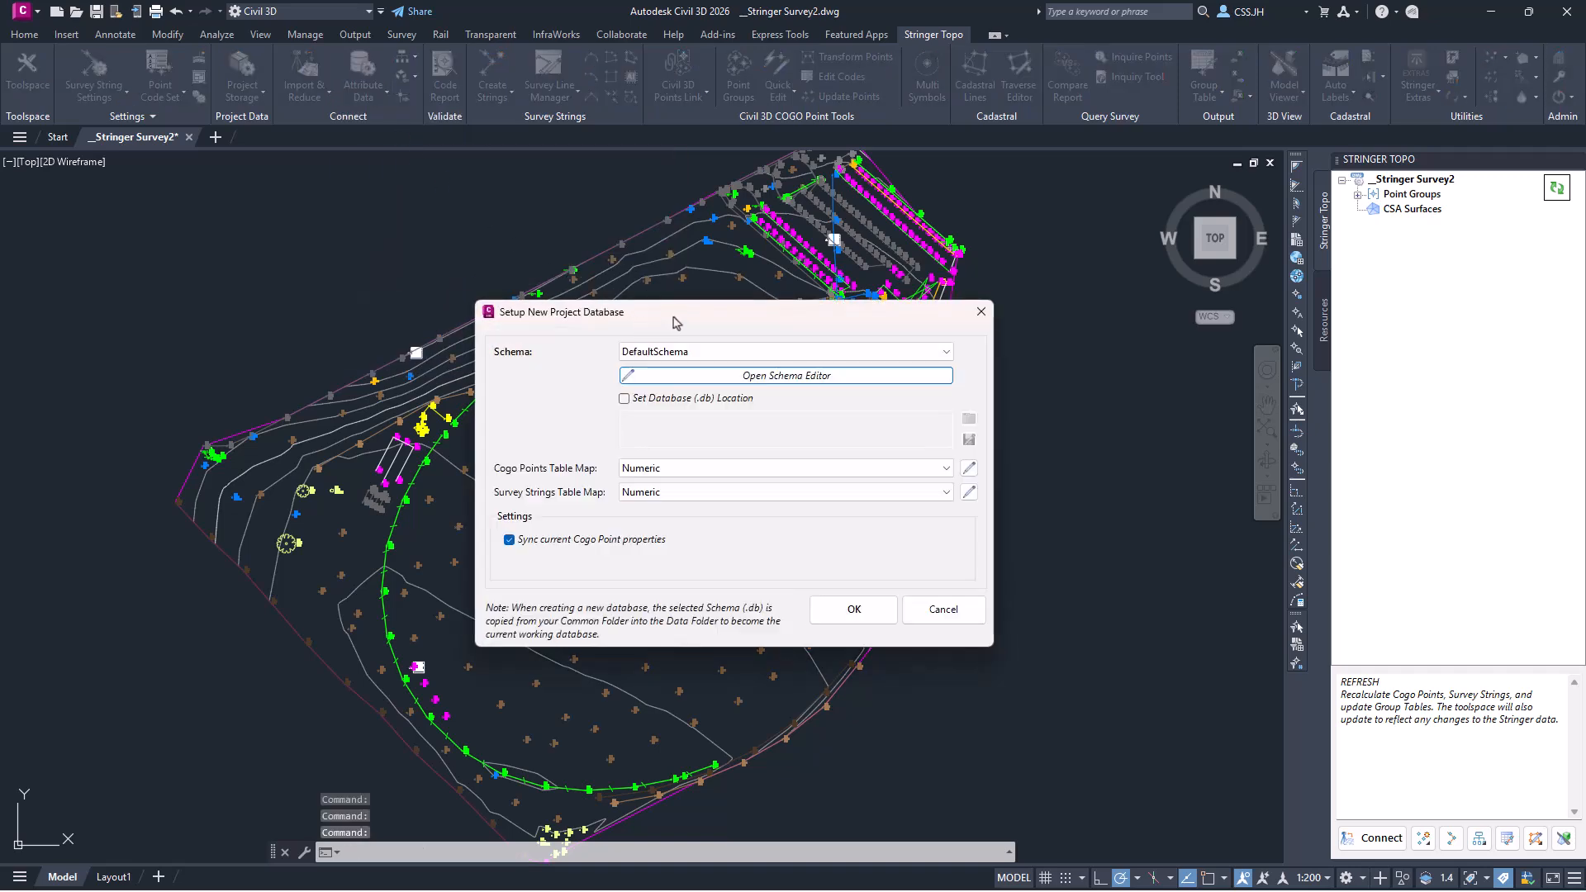
click(712, 352)
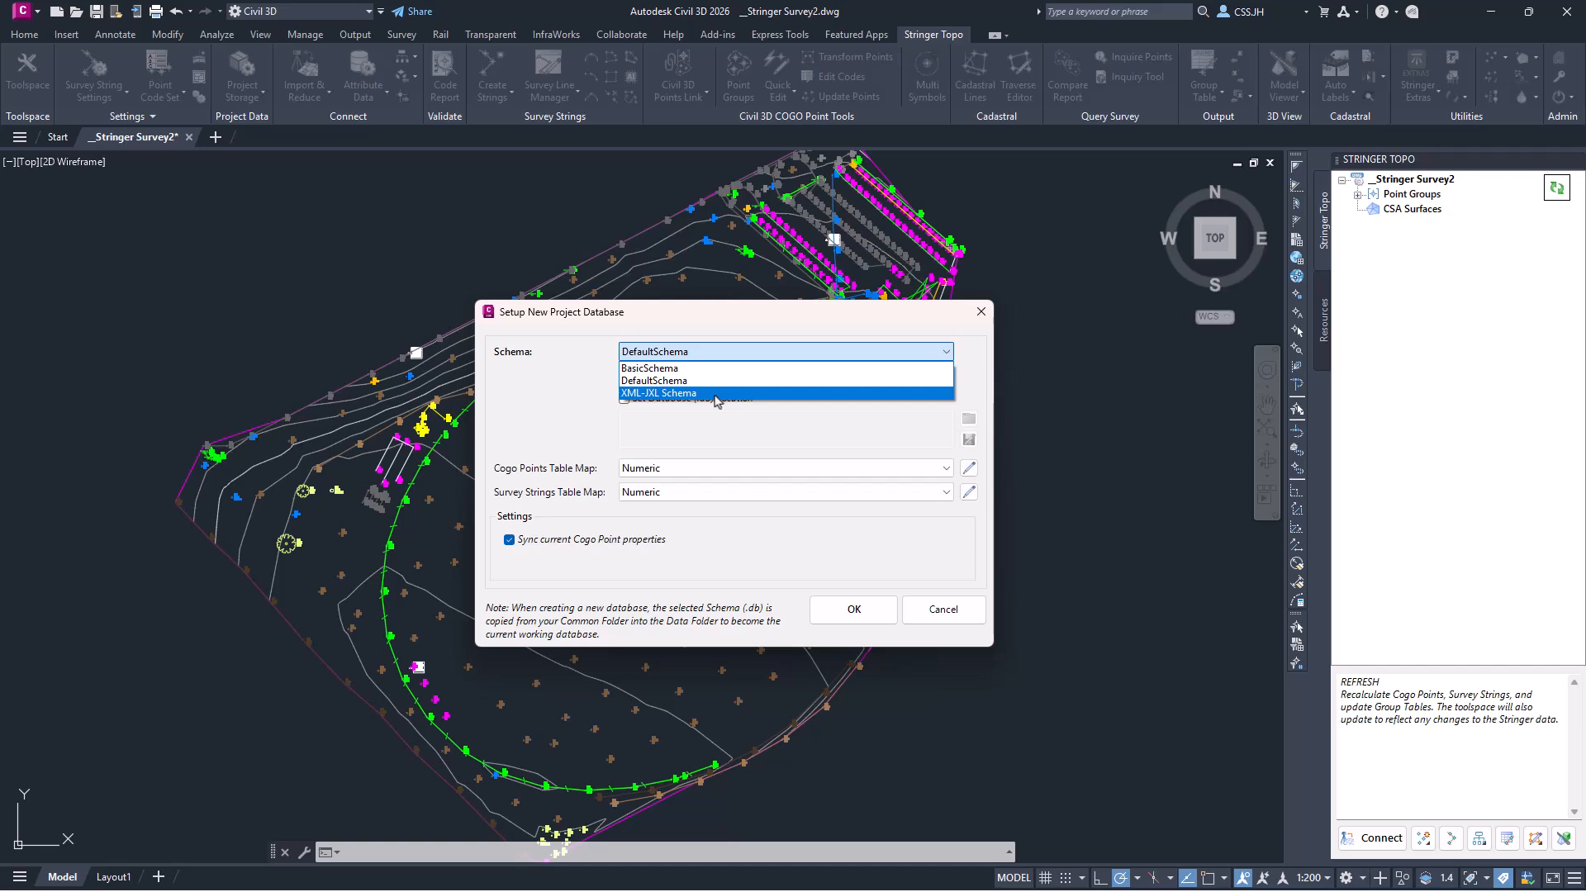
click(696, 372)
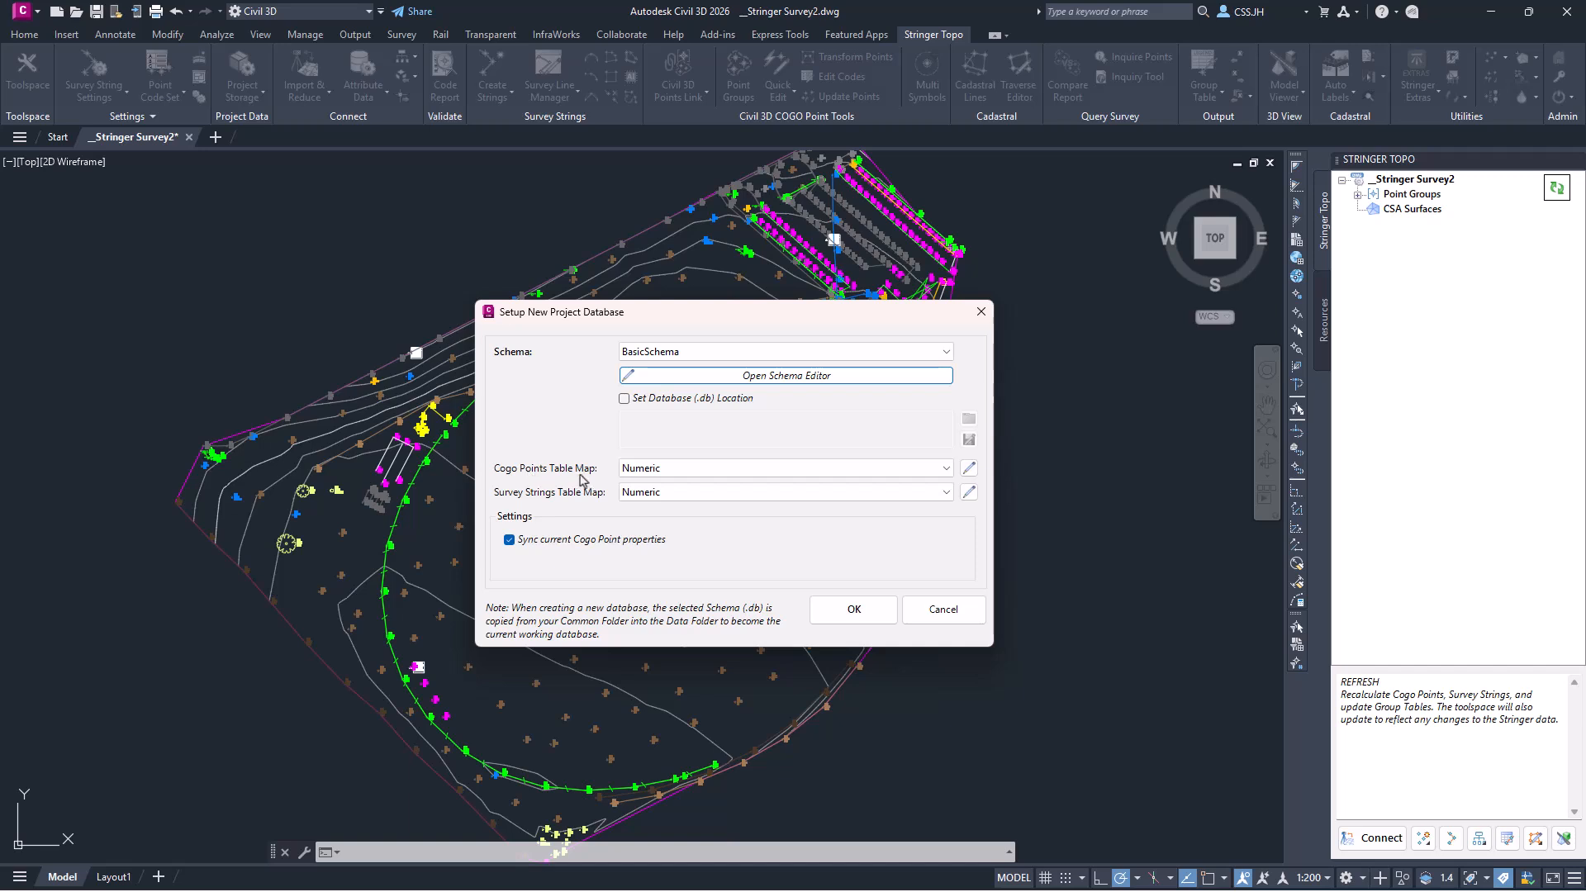
click(704, 494)
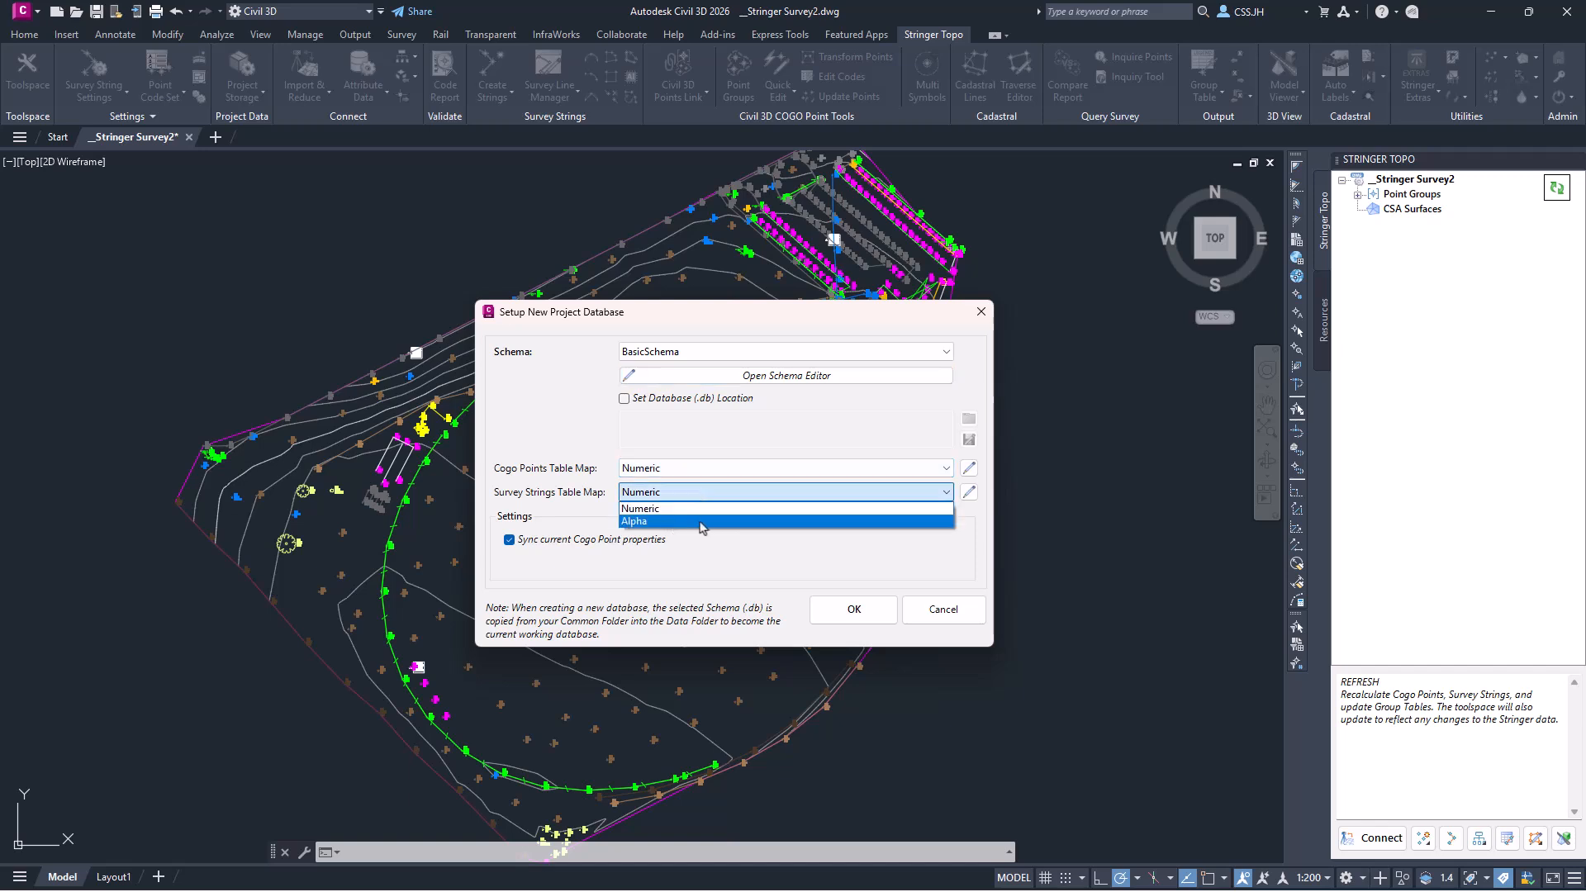
click(734, 445)
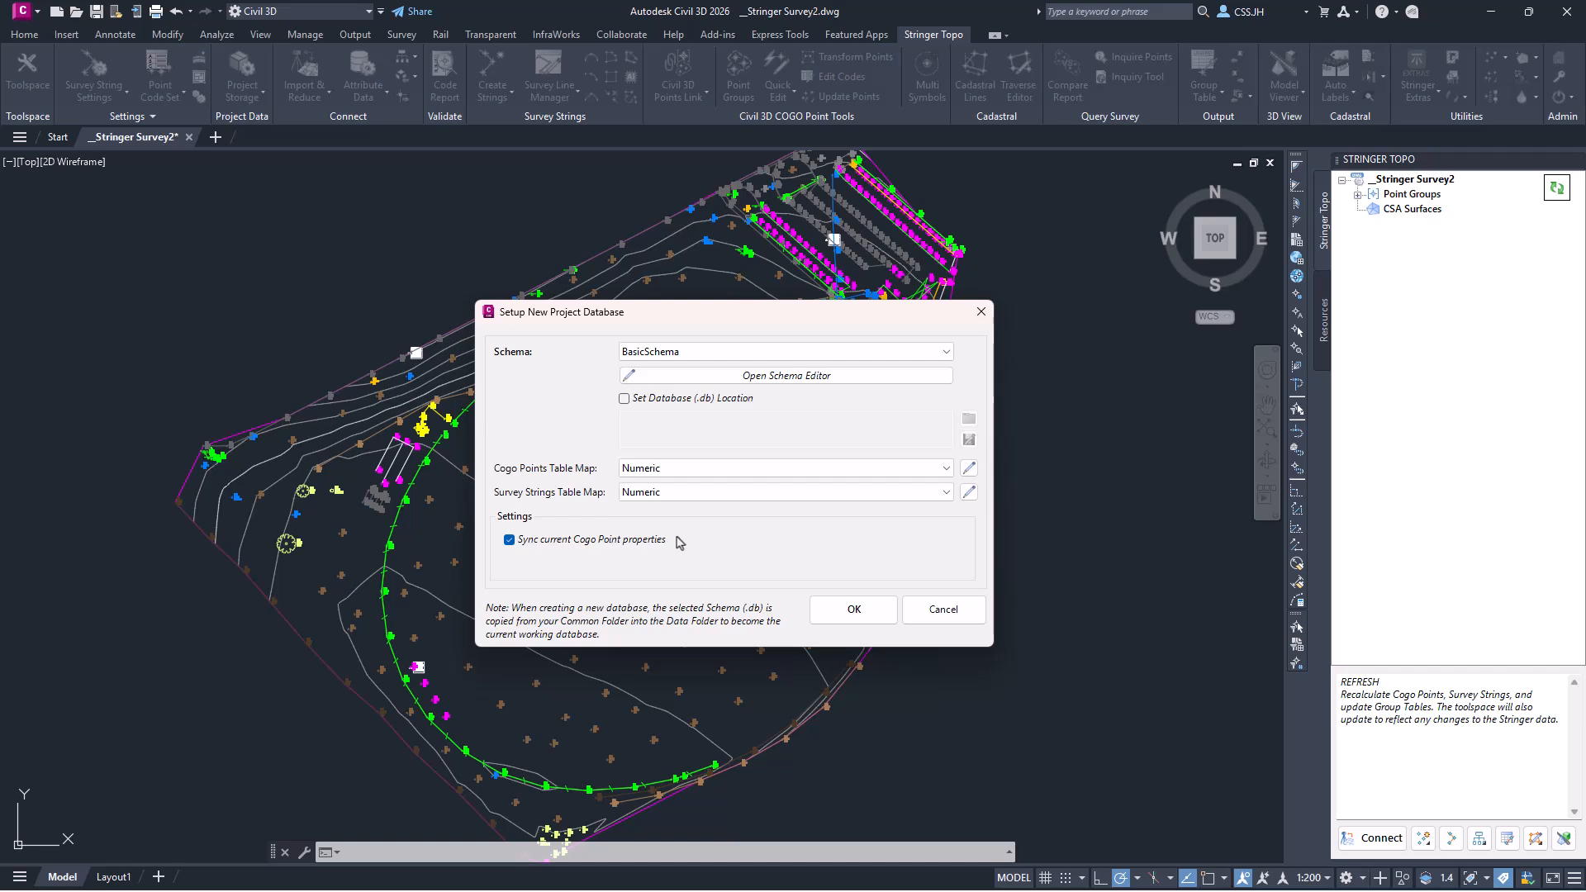
click(853, 611)
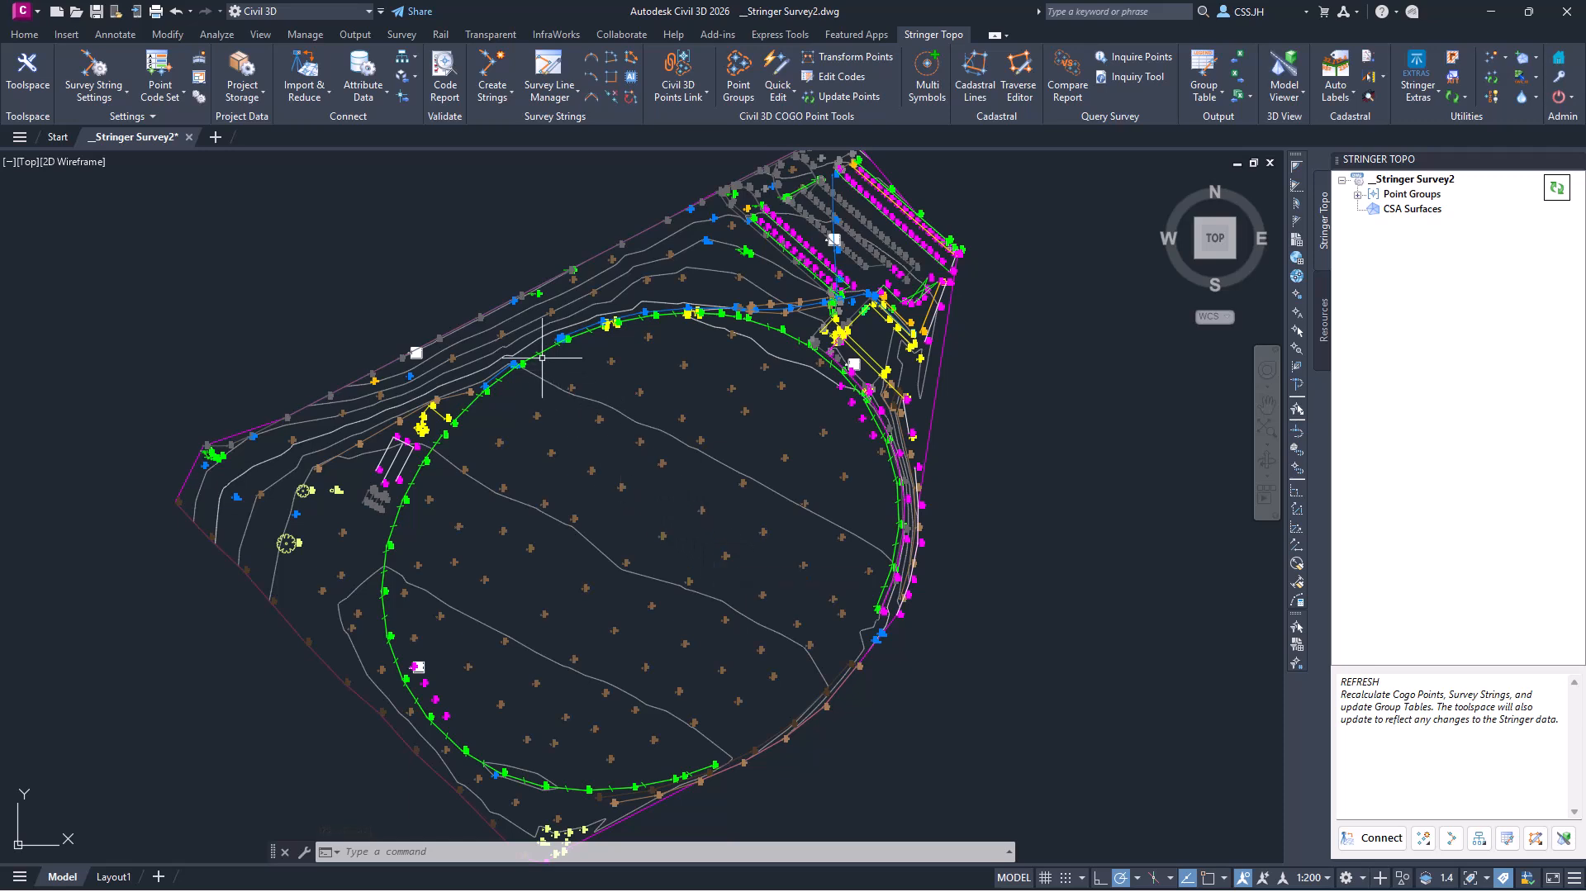
Edit the attributes of a Cogo point inside the green oval and change its table from _DEFAULT to ELEC
click(364, 92)
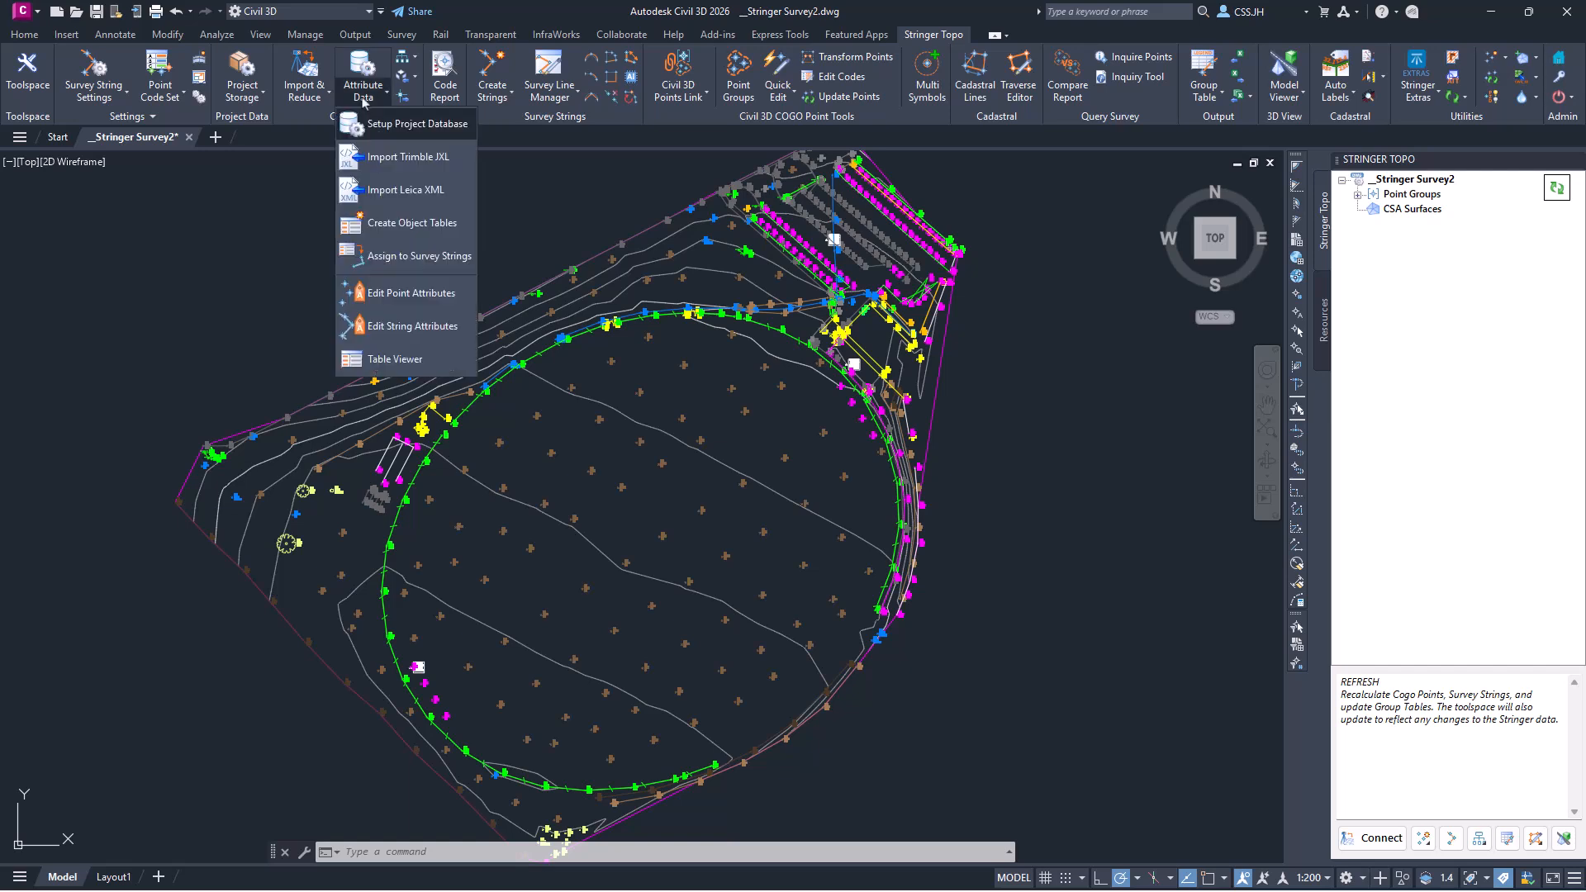
click(423, 295)
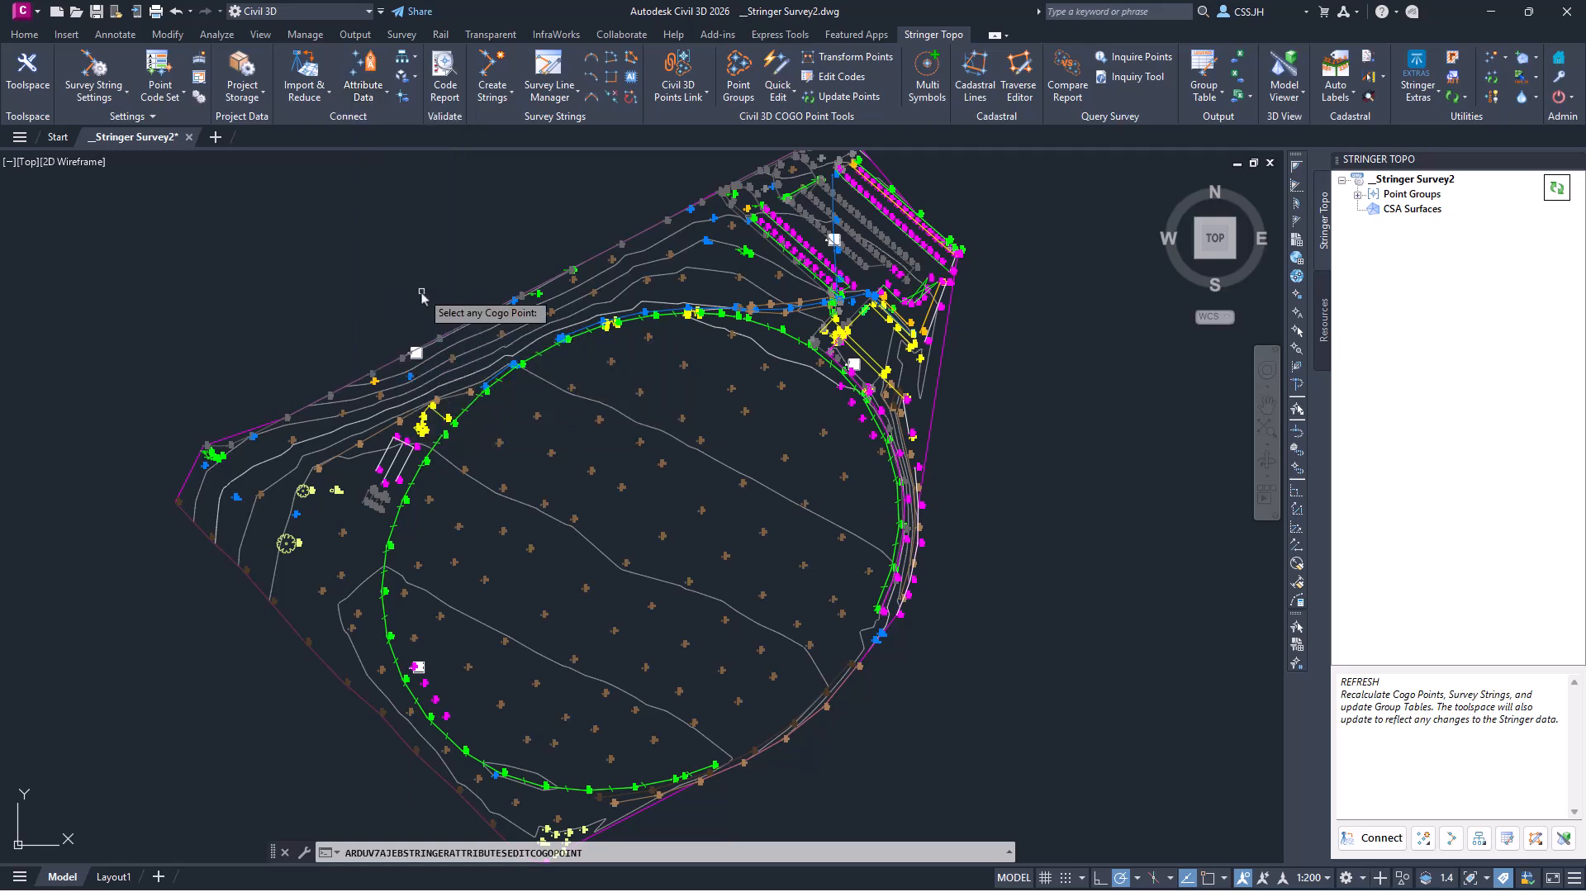
click(498, 442)
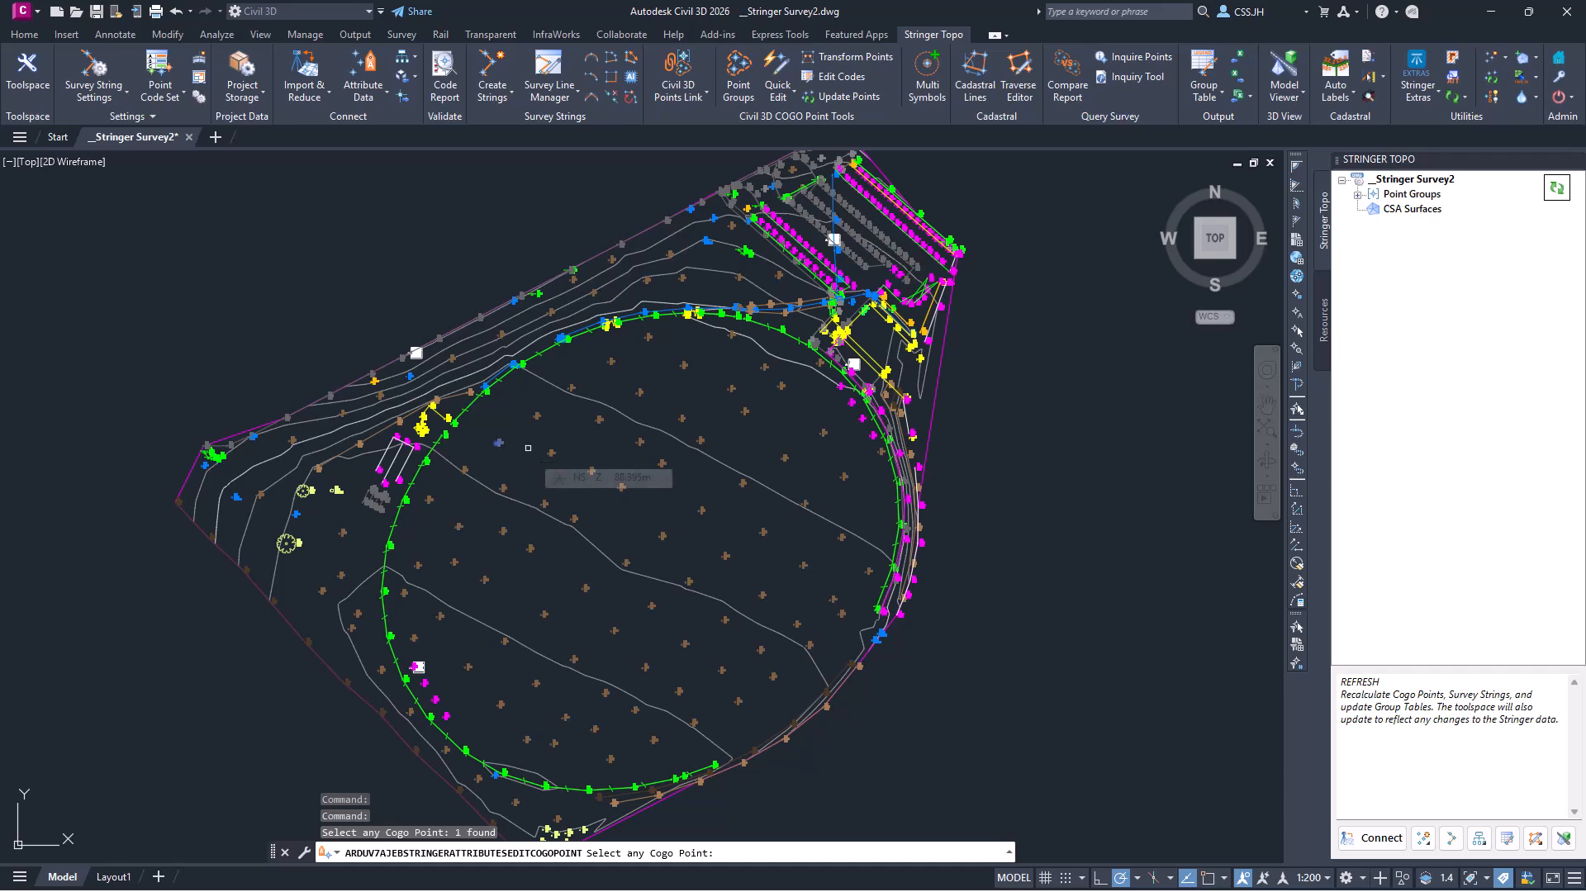
key(Return)
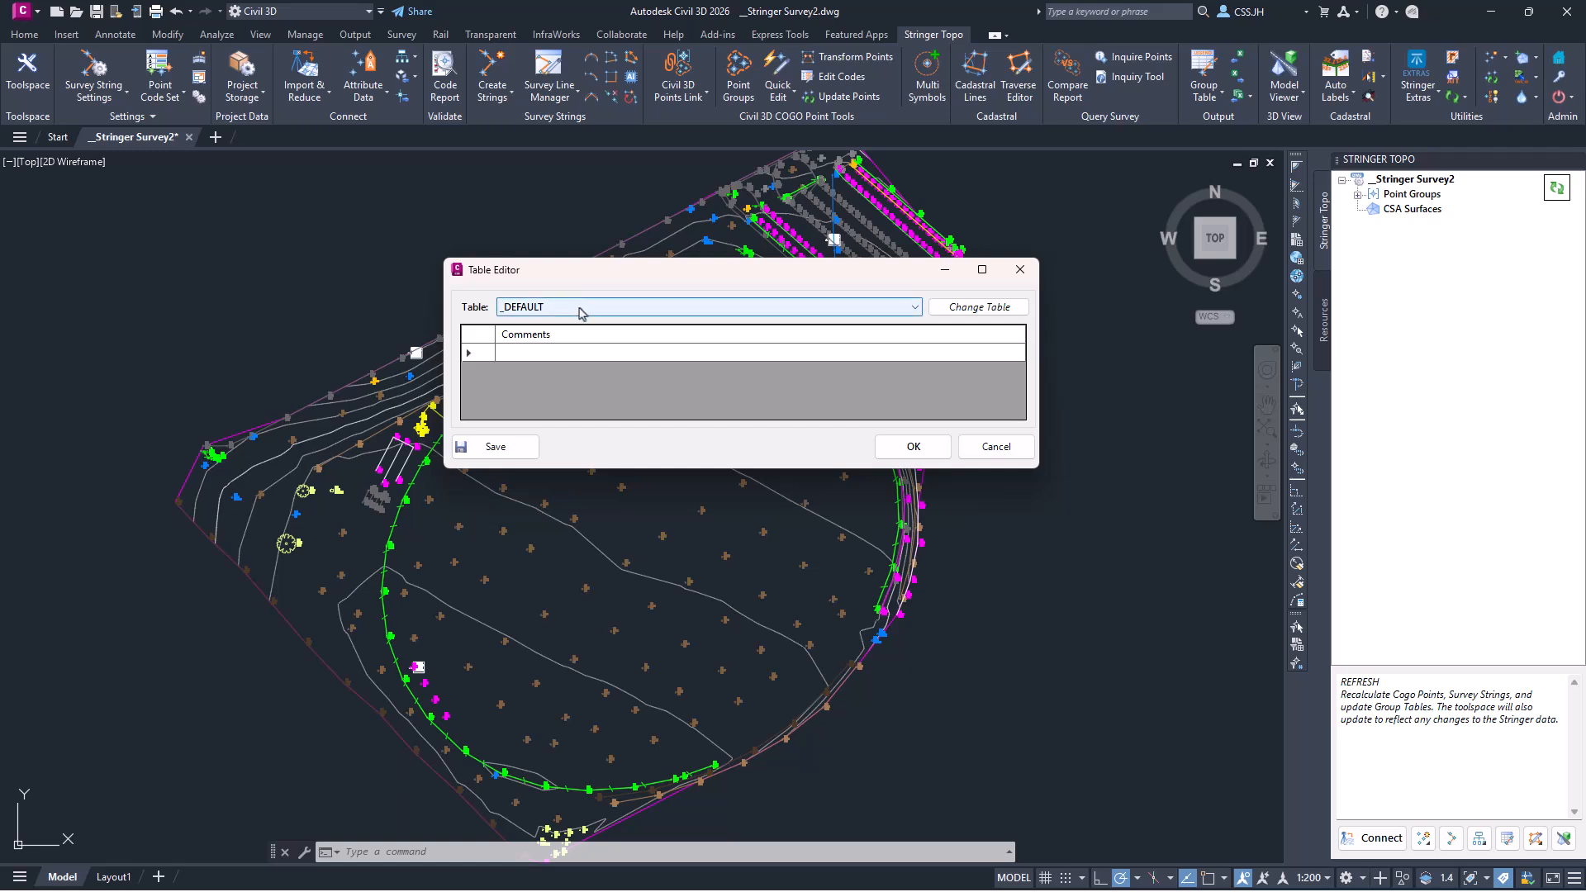
click(581, 312)
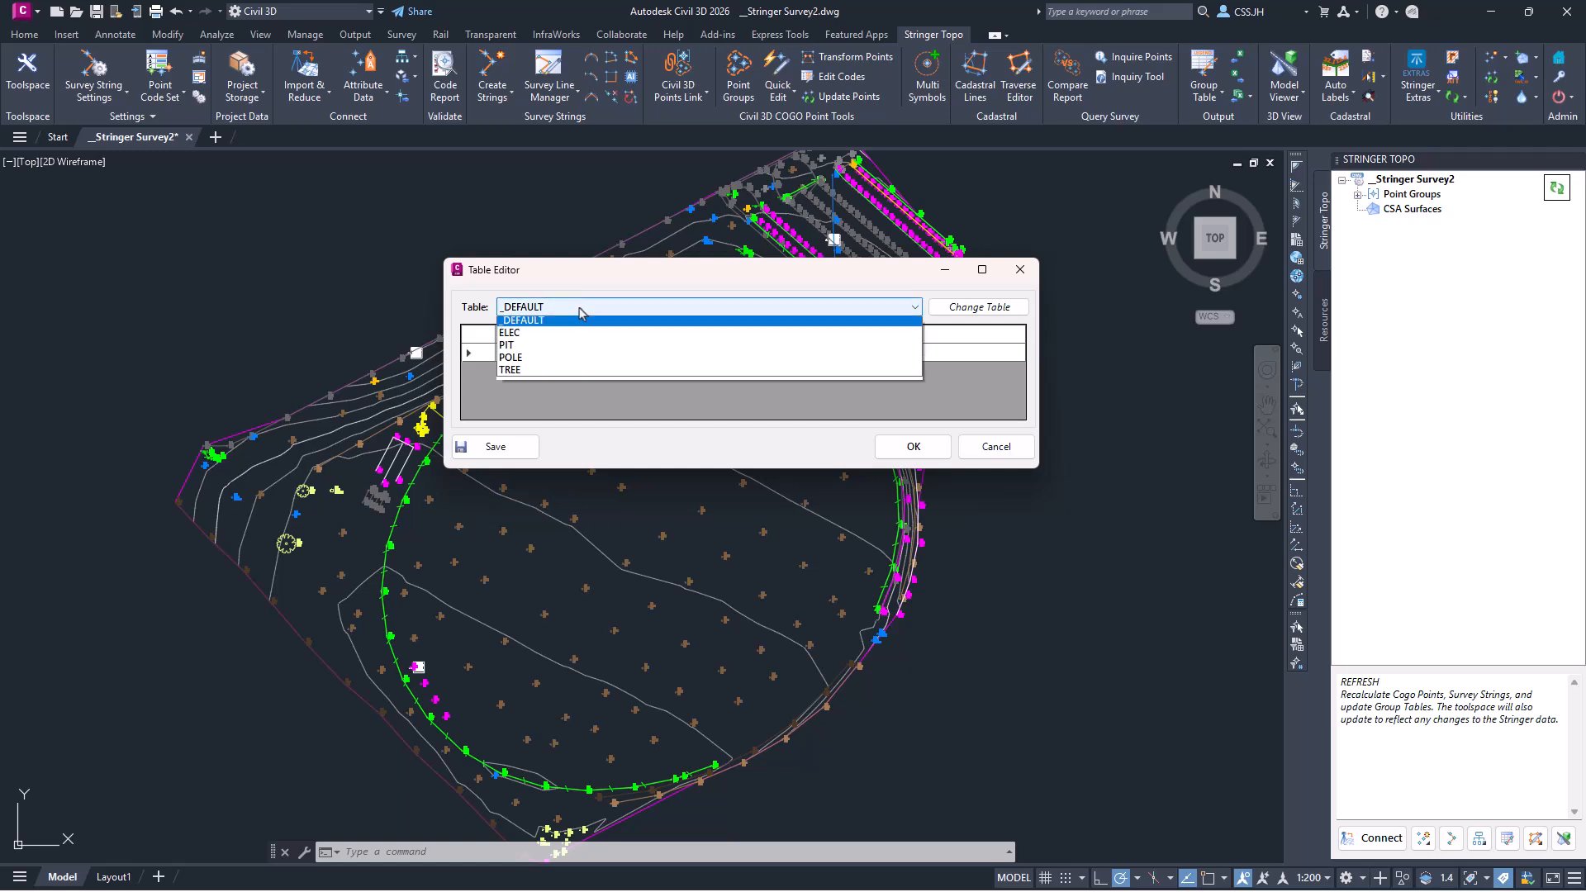
click(541, 337)
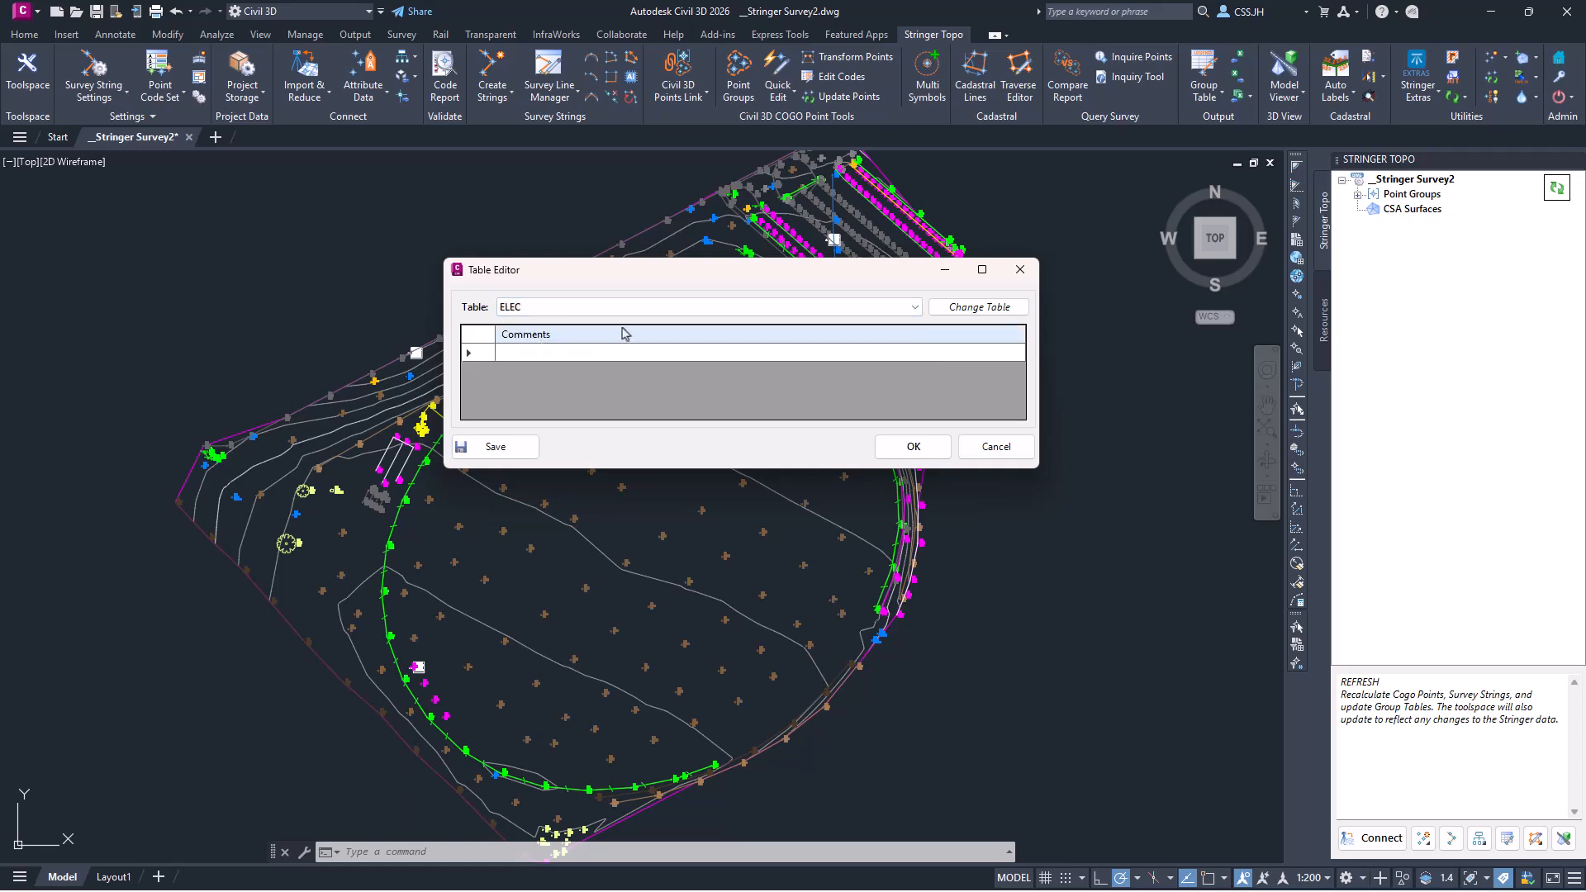
click(961, 314)
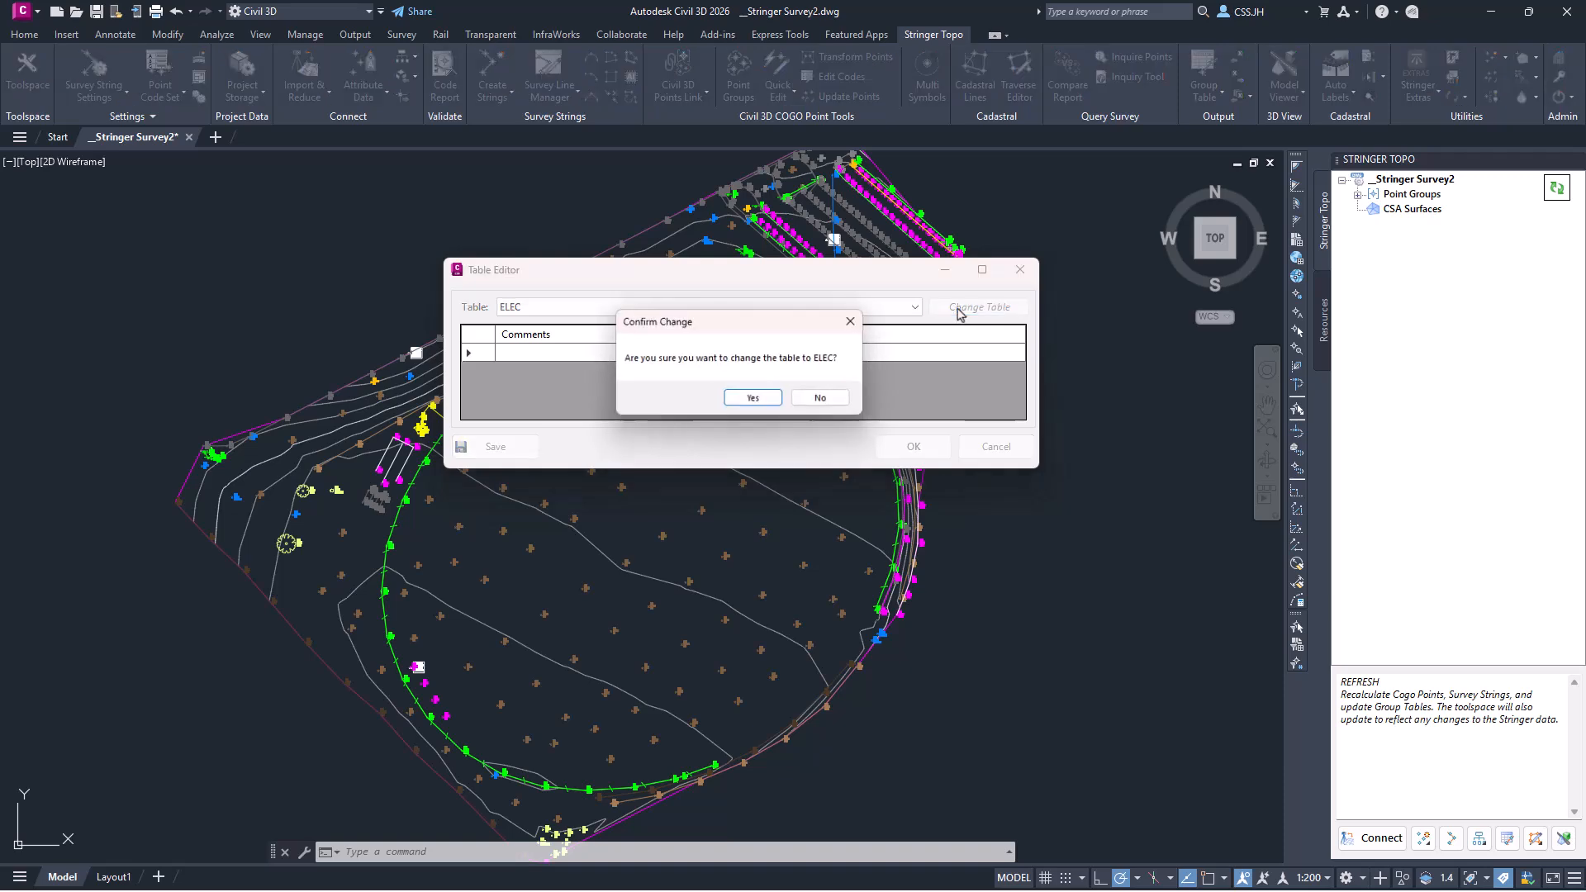
click(754, 400)
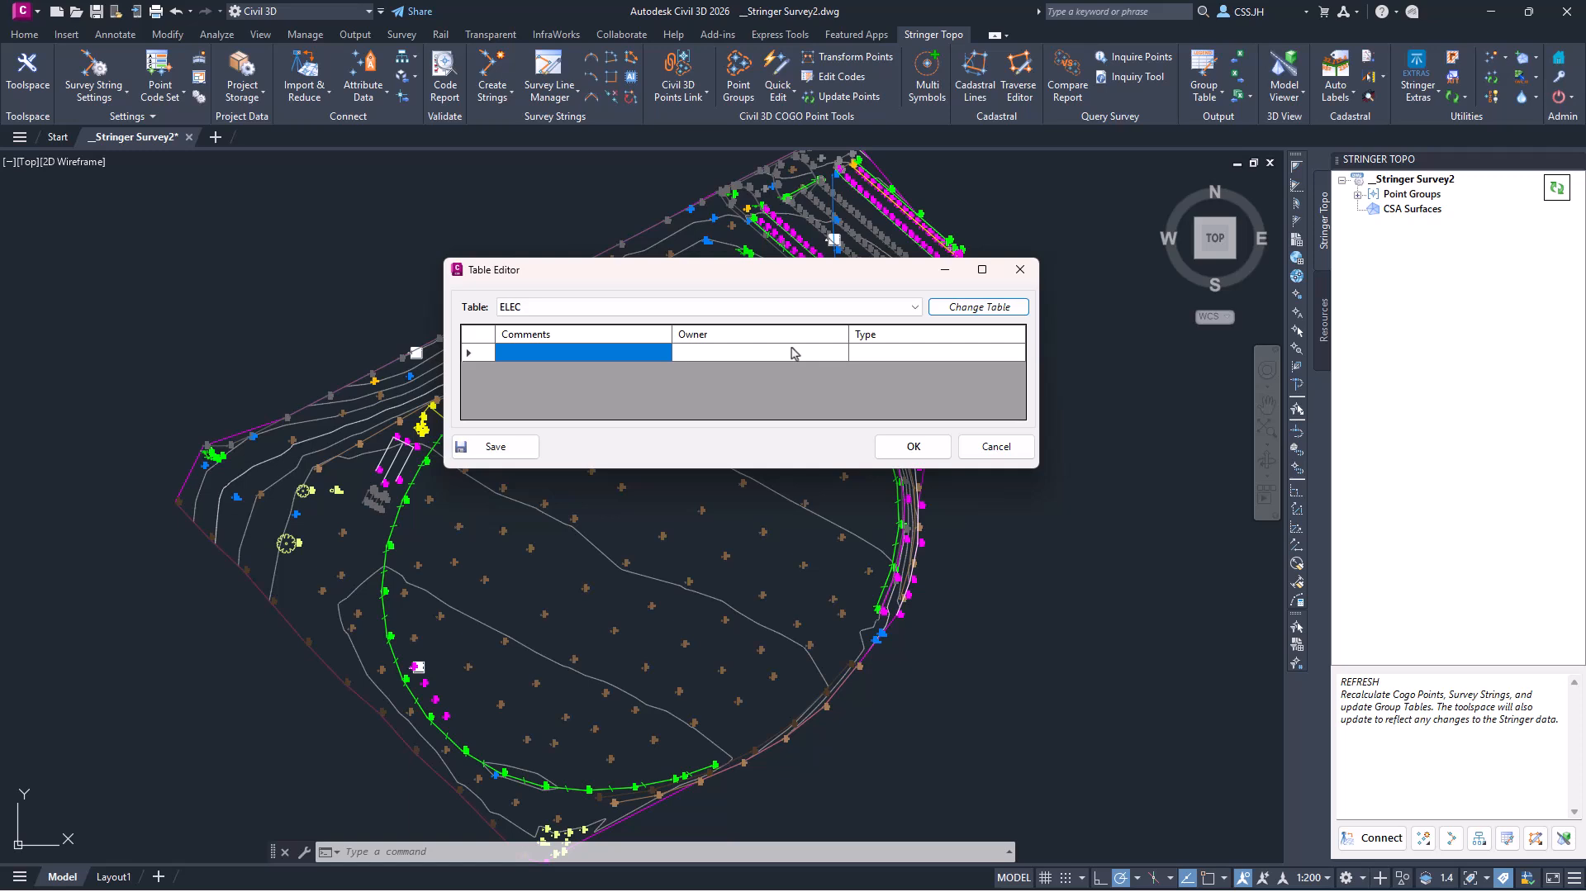
Enter the comment fdsfa in the point's ELEC attributes and accept the table edits
click(649, 354)
text(fdsfa)
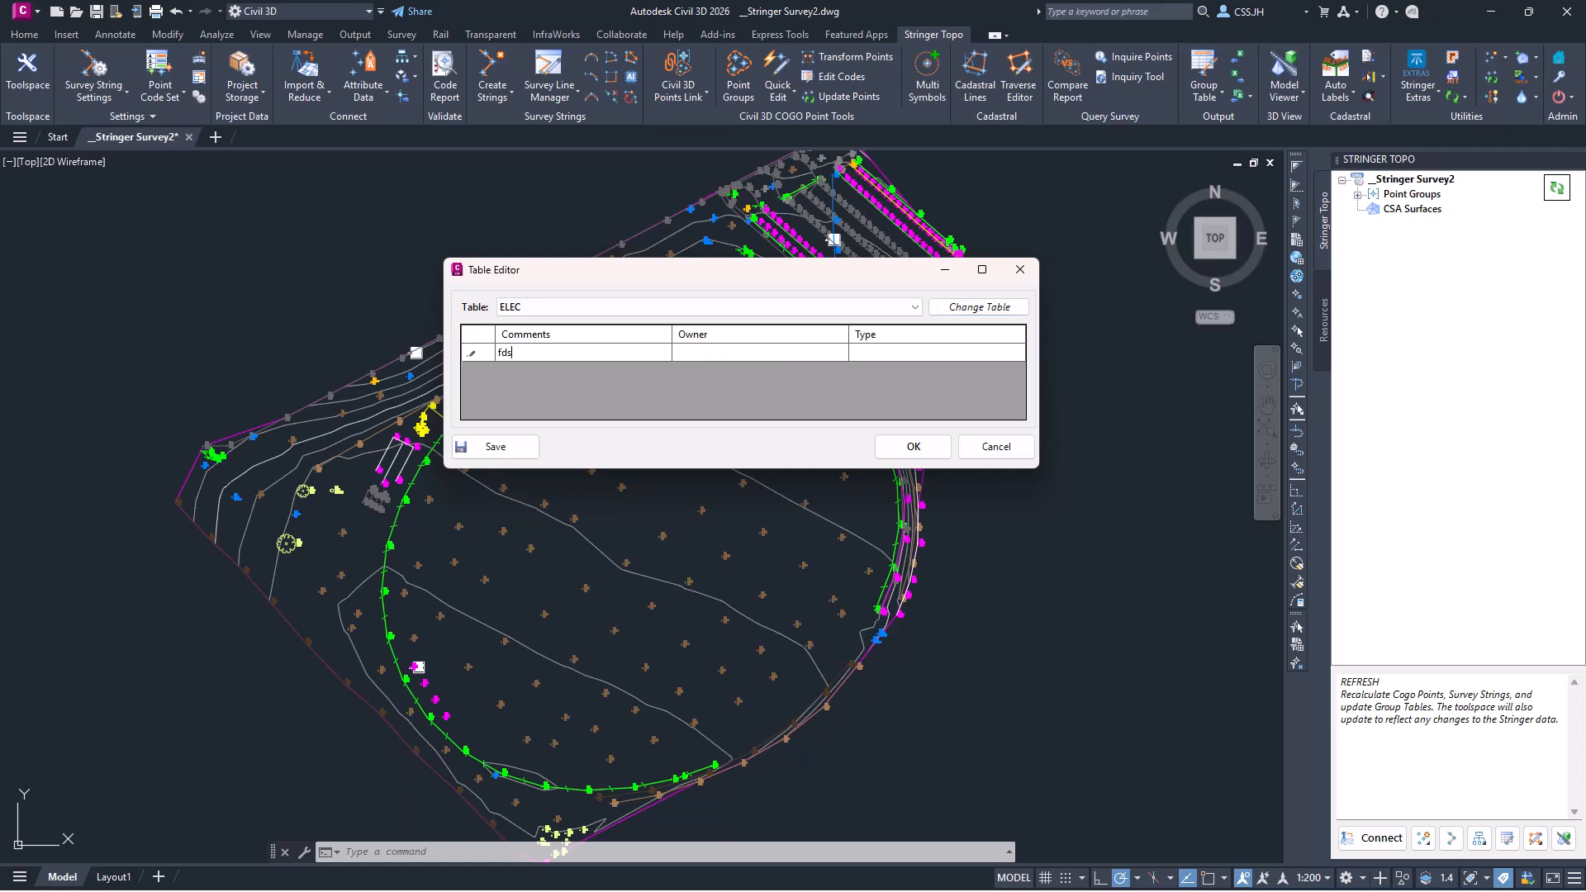
click(913, 446)
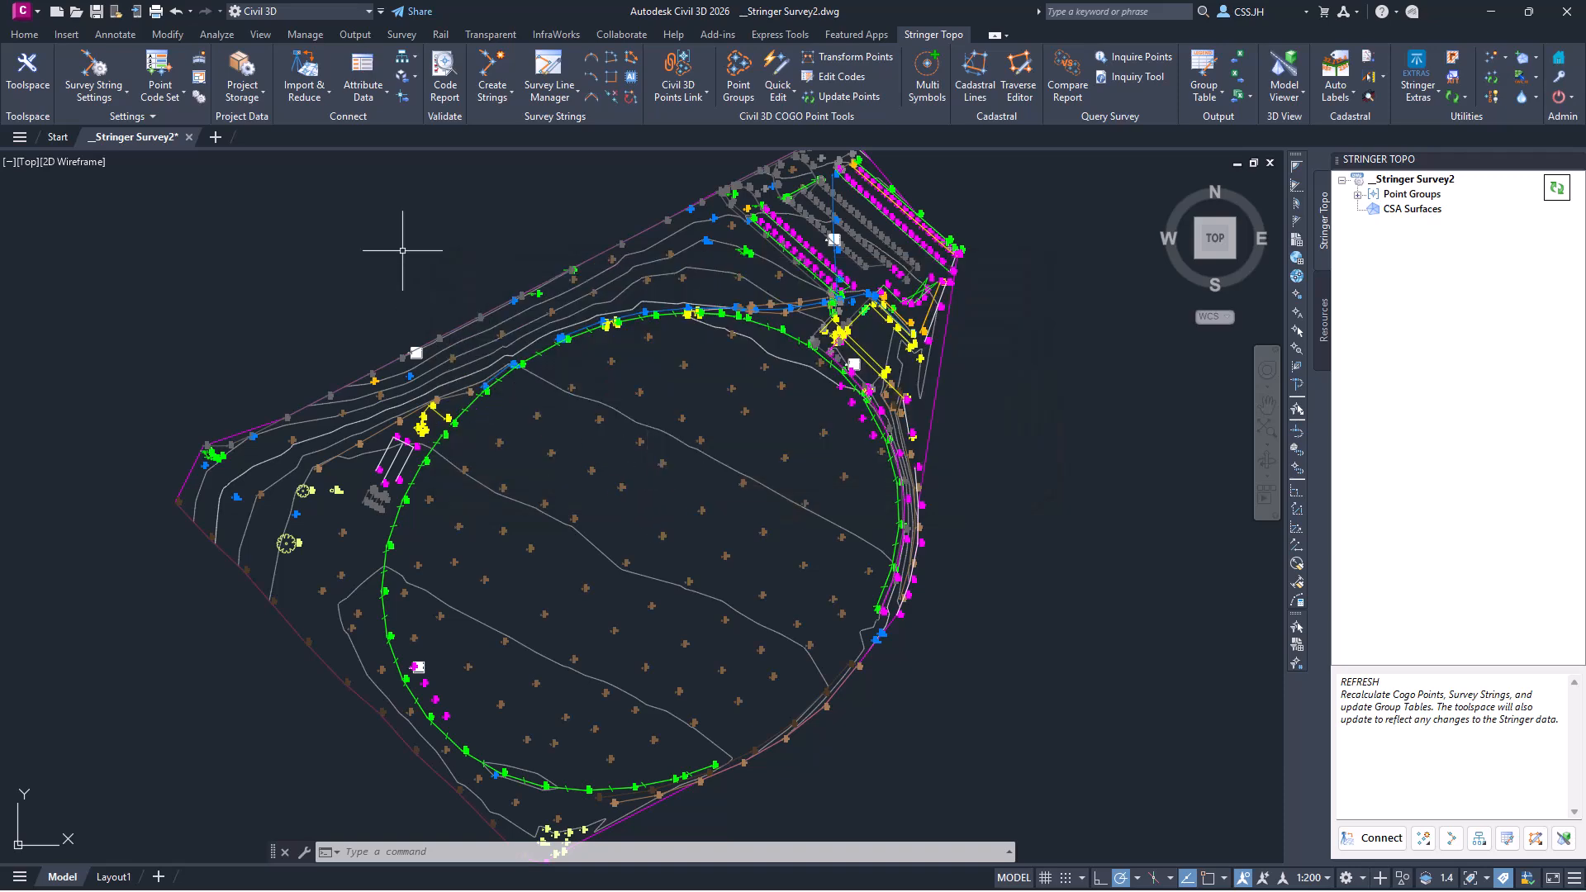
View the TREE table for Cogo points in the Table Viewer and check which columns can be filtered
click(368, 103)
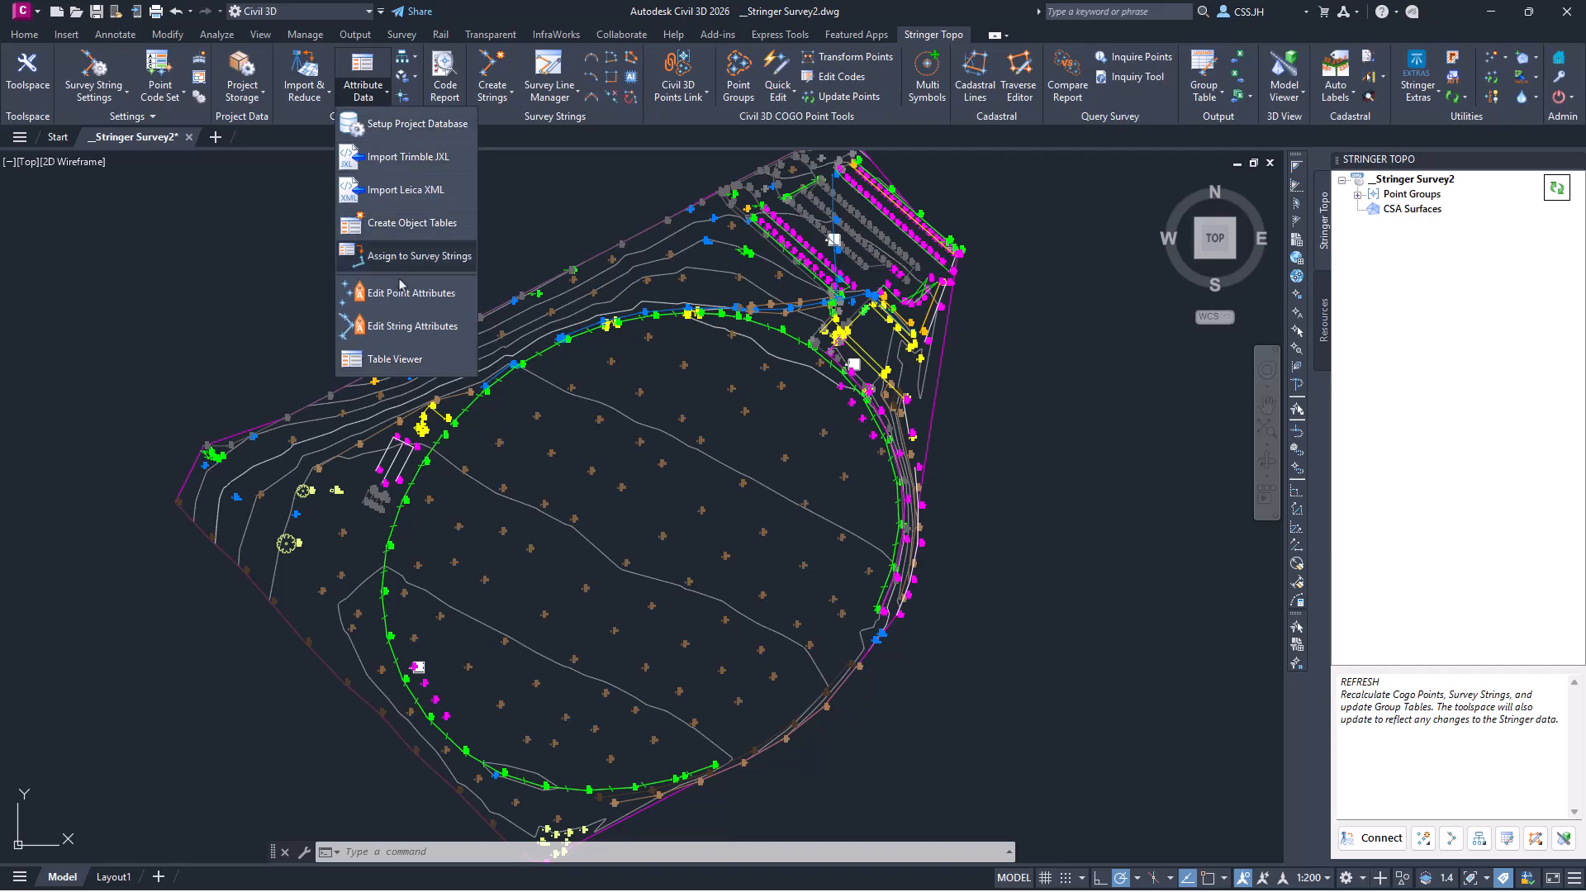
click(410, 363)
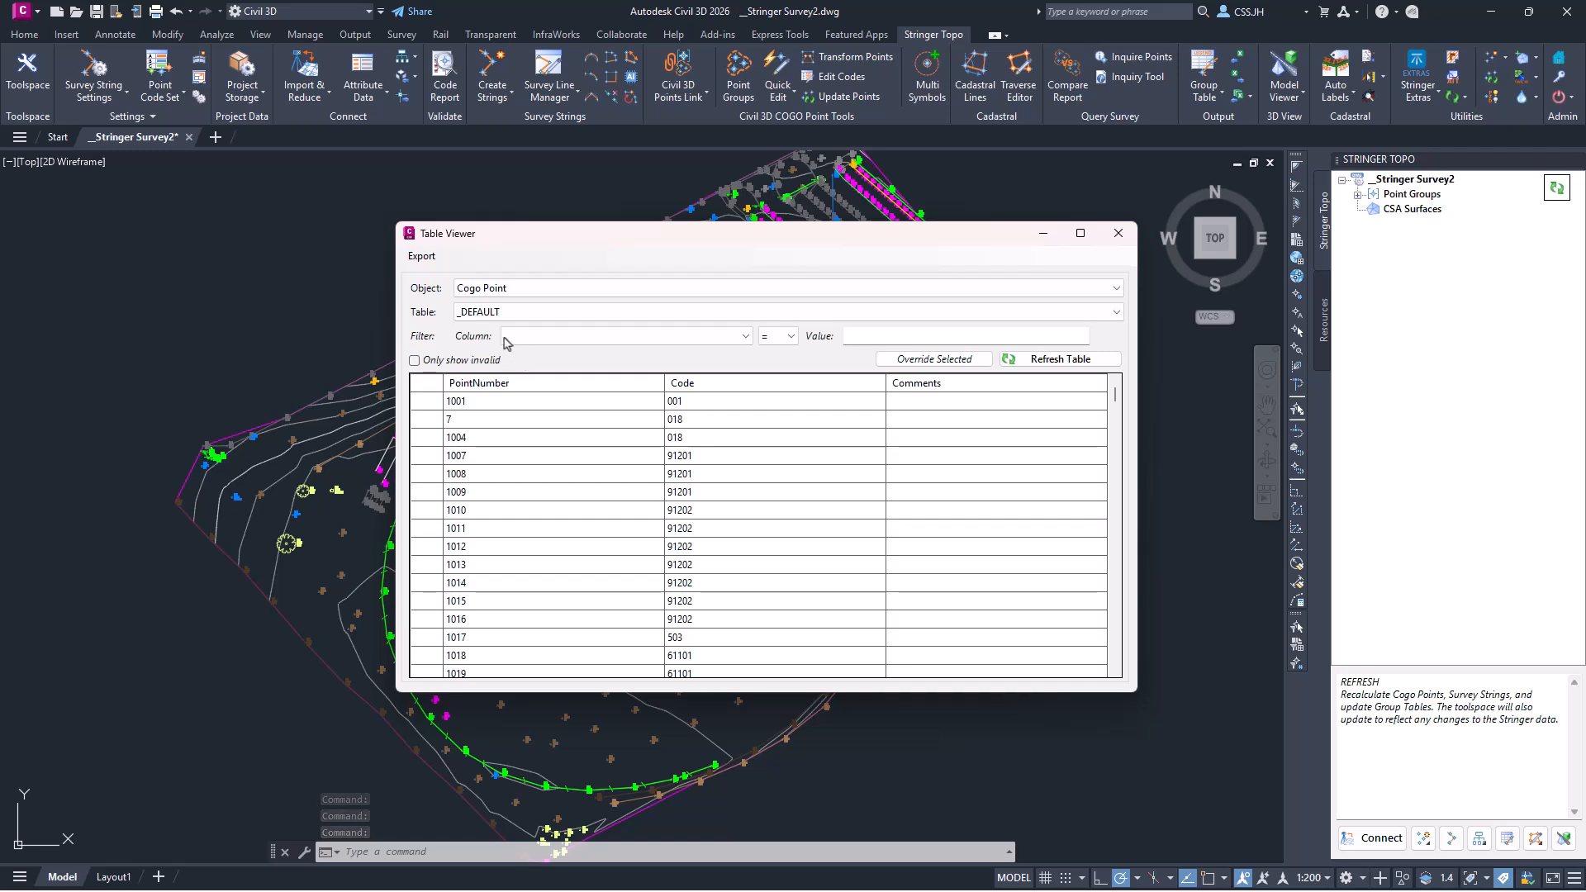
click(493, 291)
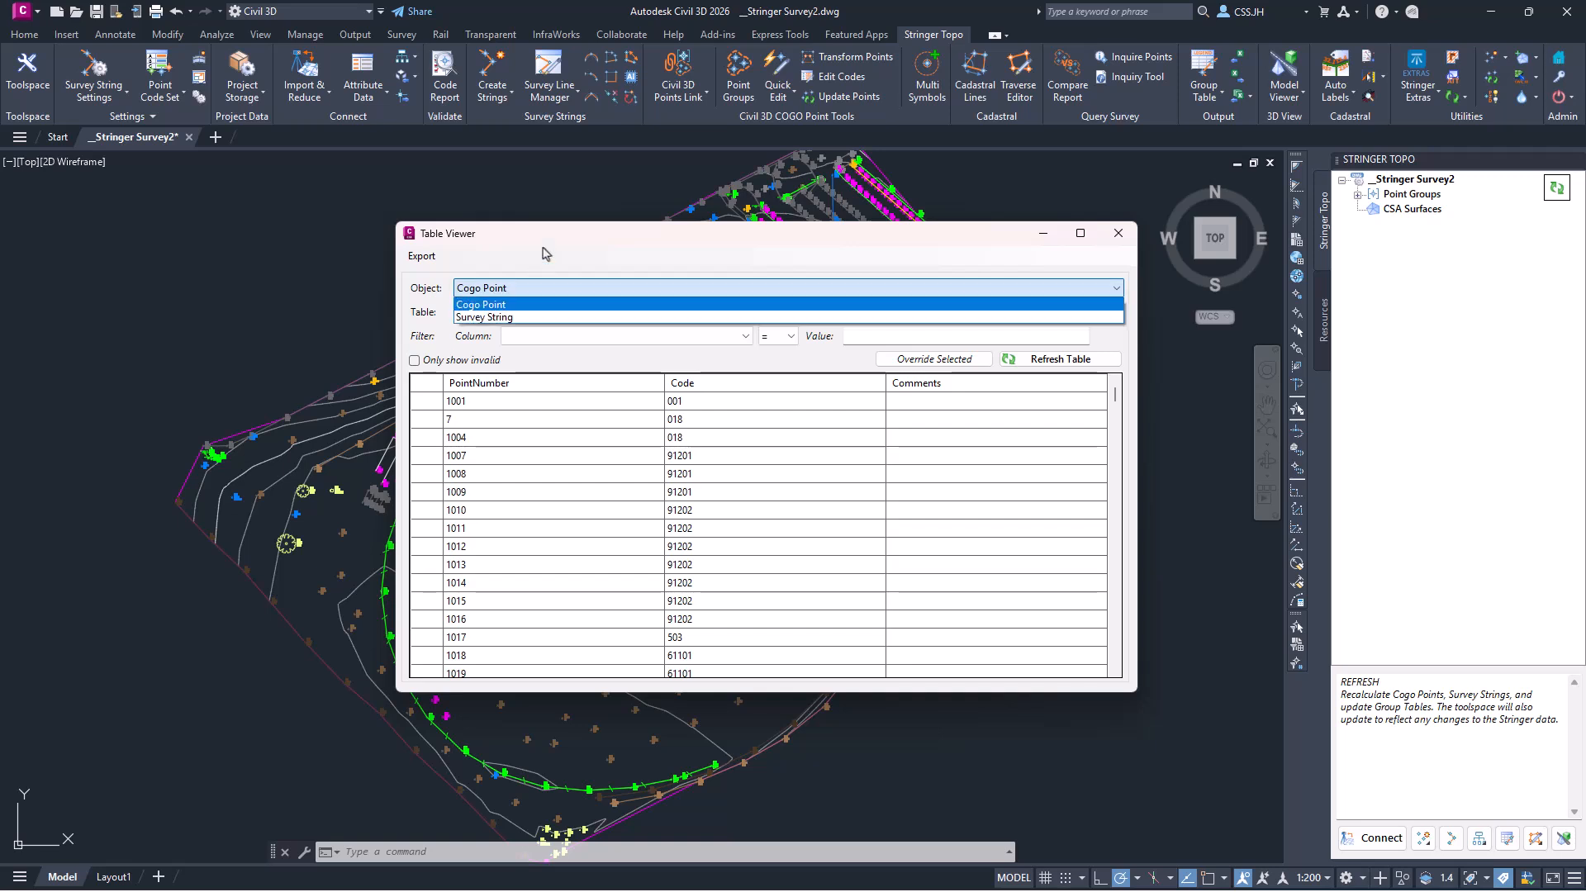
click(502, 305)
click(496, 314)
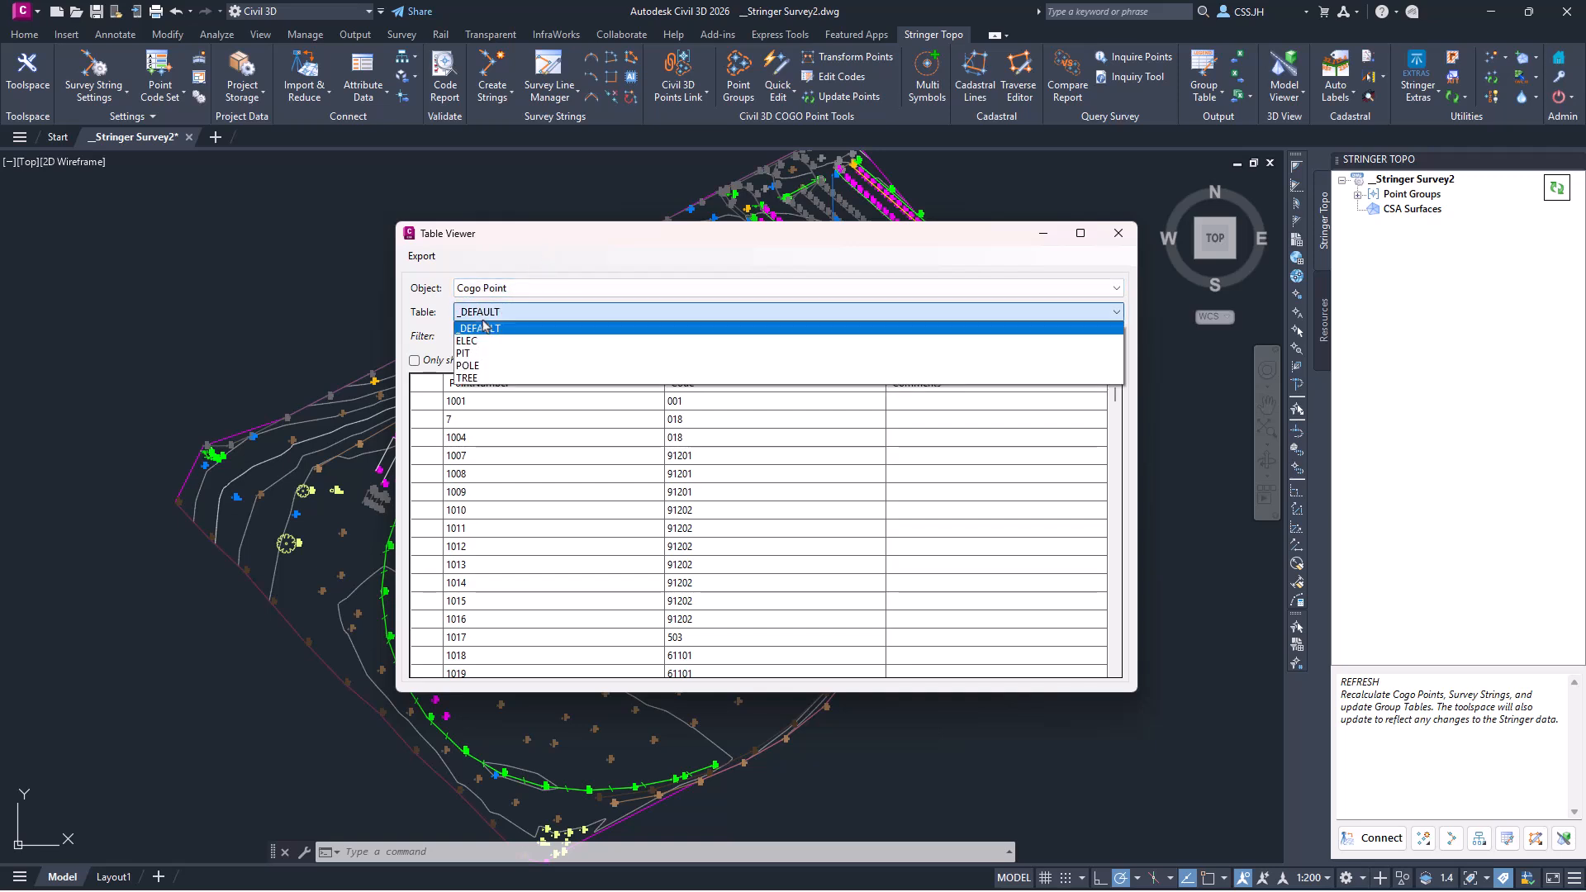
click(495, 378)
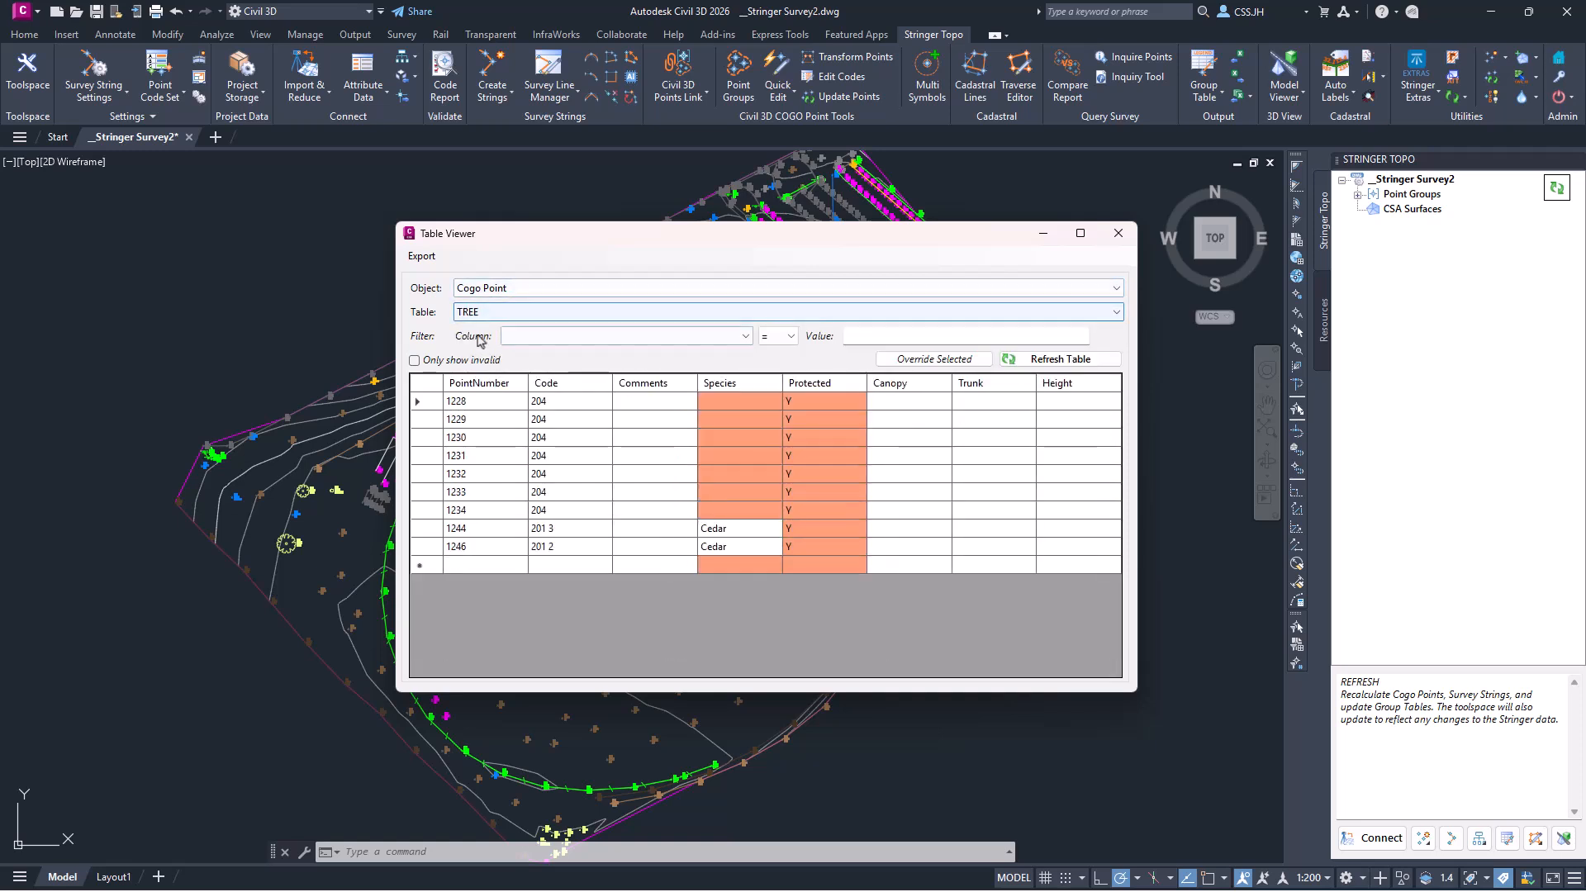
click(542, 337)
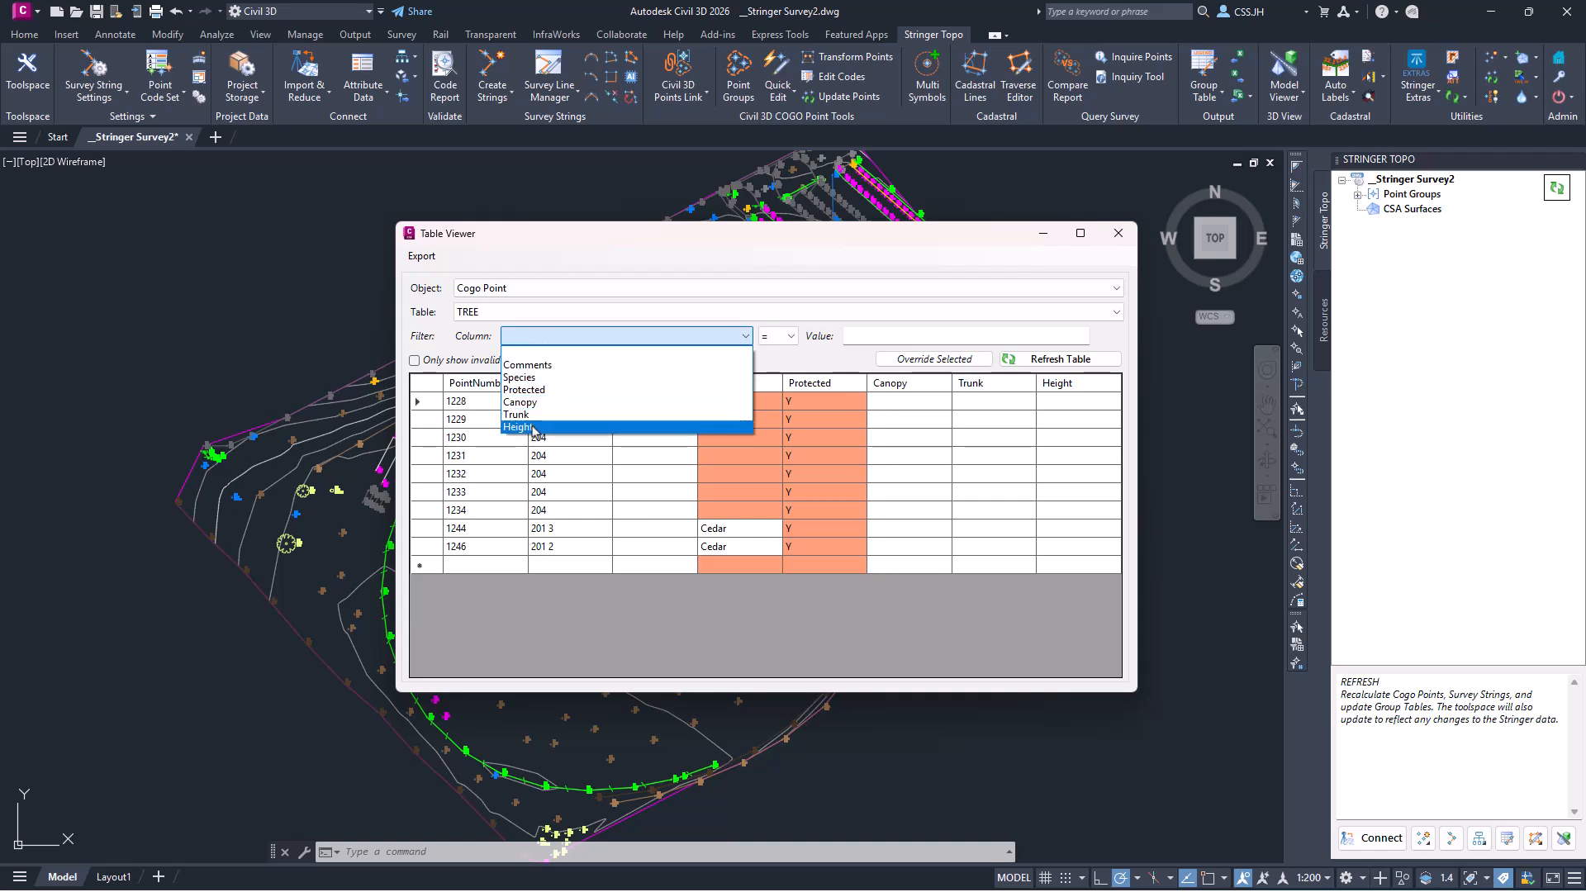
click(595, 353)
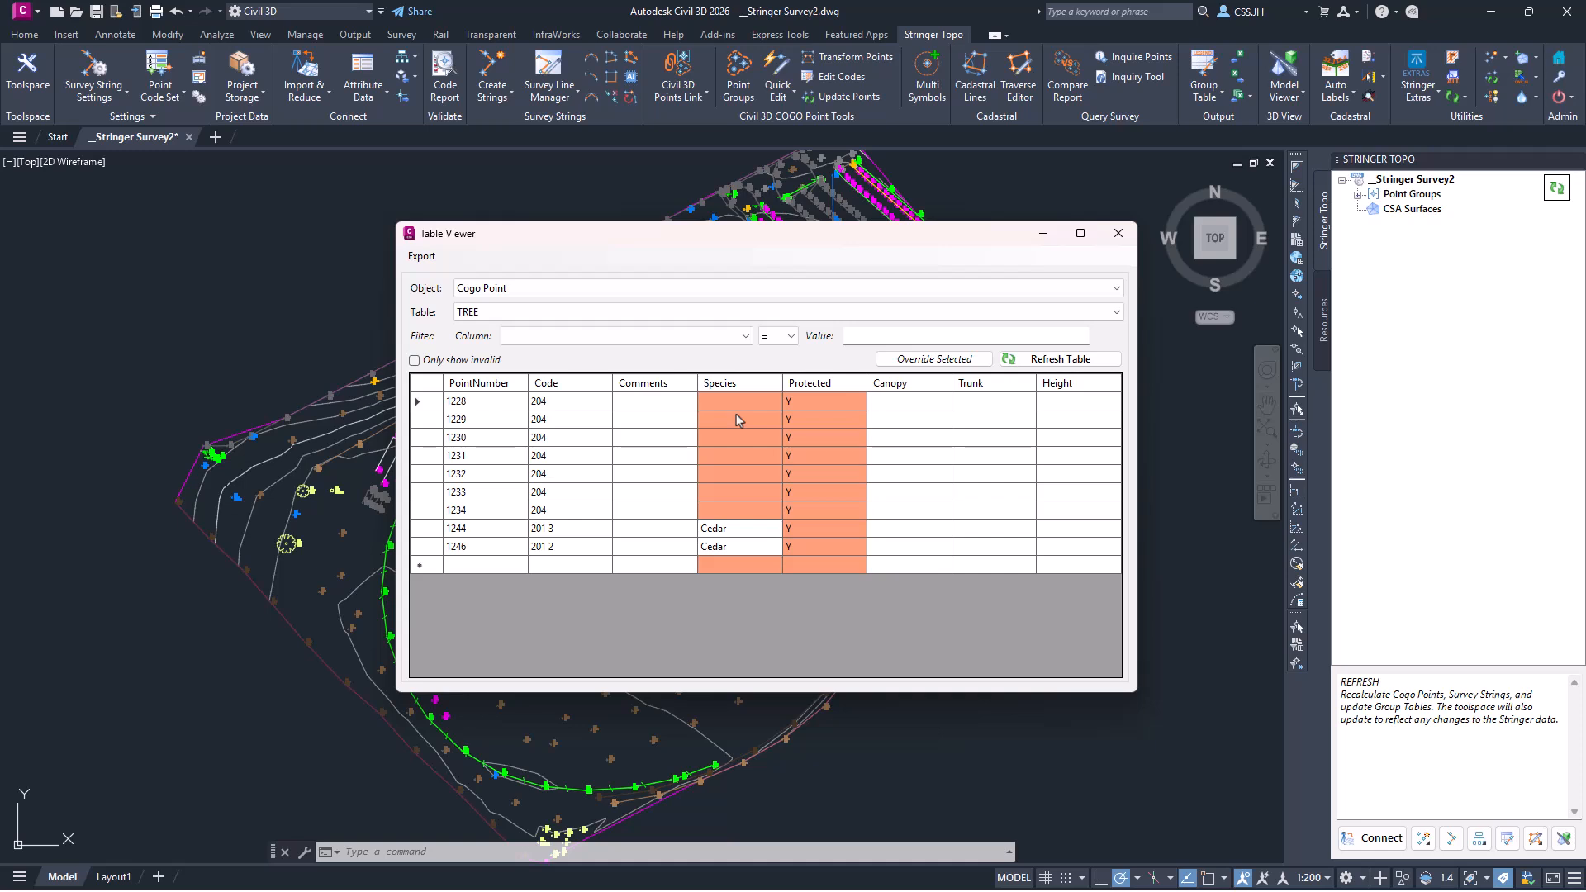
Give point 1228 the comment Value and the species Eucalyptus in the TREE table
double_click(715, 405)
click(671, 408)
click(669, 405)
click(668, 405)
click(756, 404)
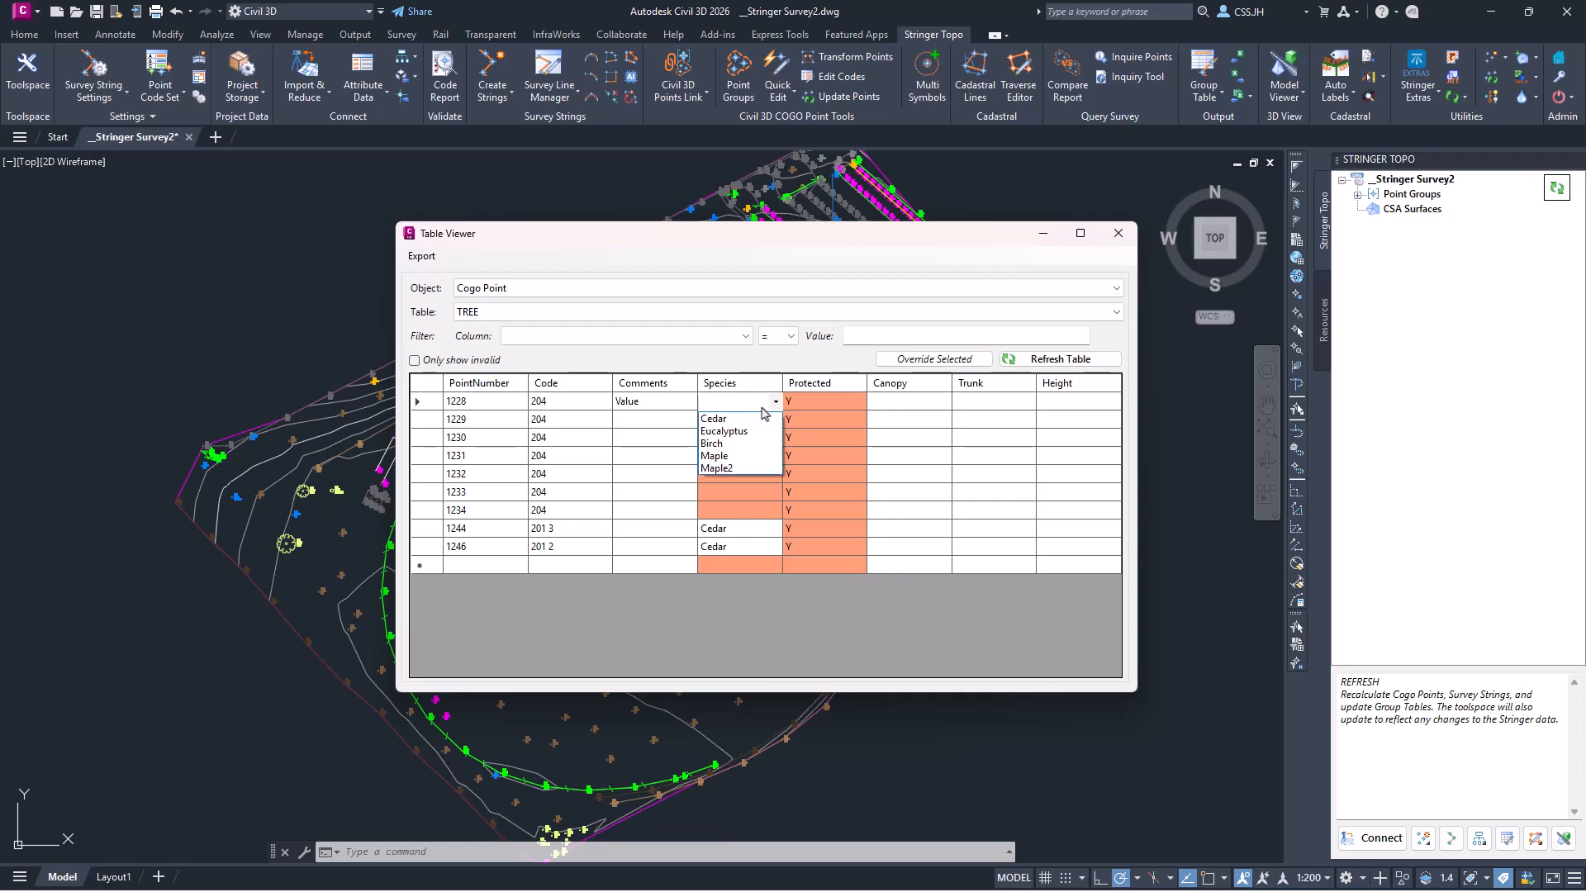
click(761, 433)
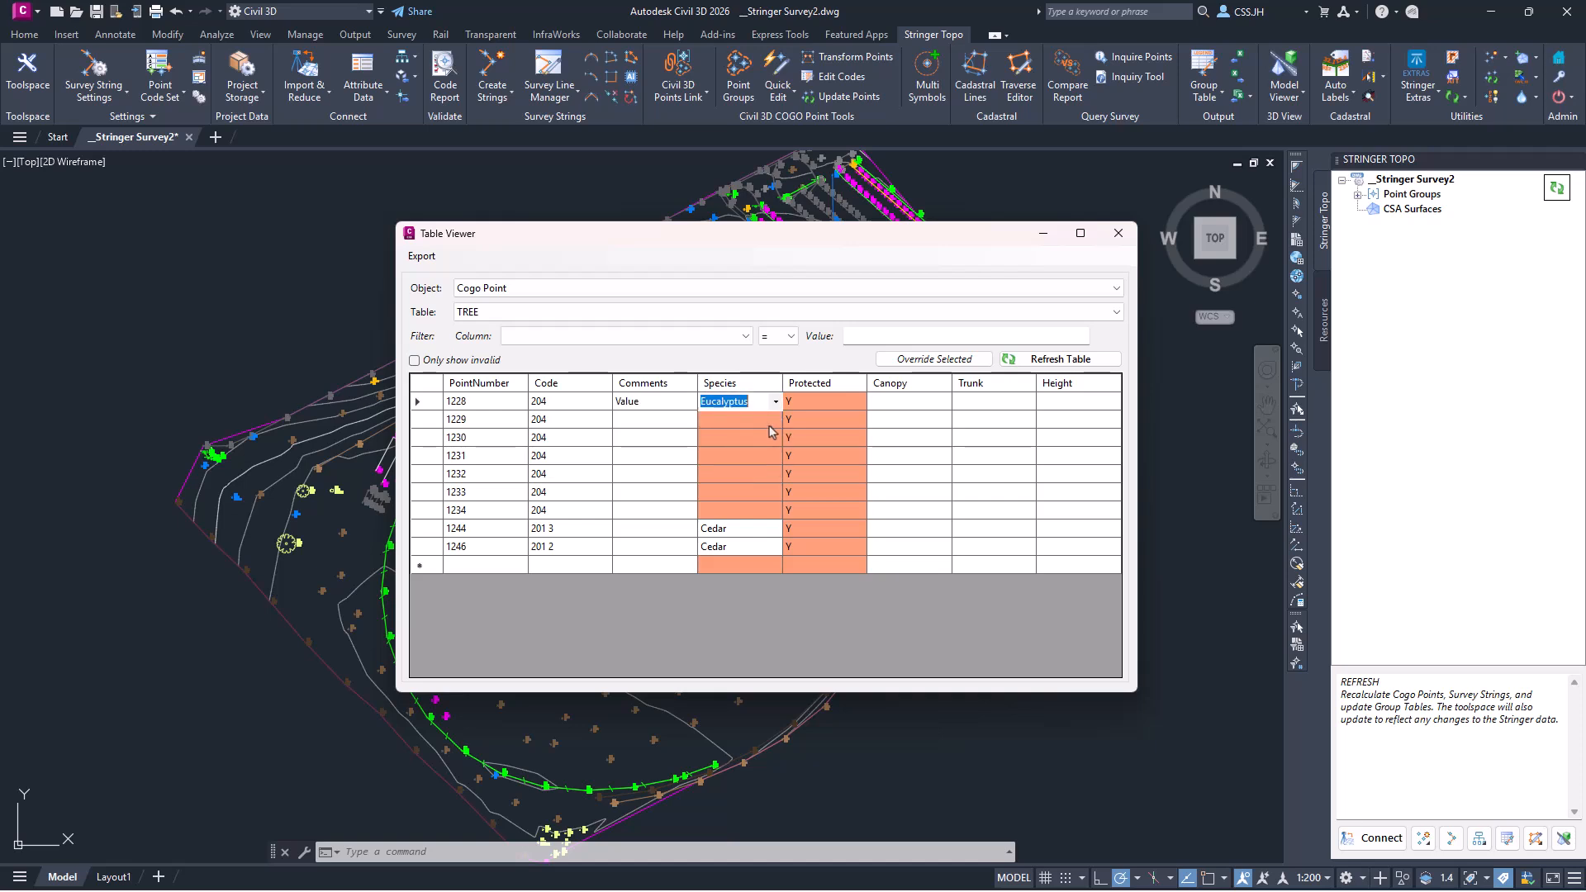
Set the species of point 1229 to Birch and of point 1230 to Maple
click(756, 420)
click(753, 463)
click(753, 439)
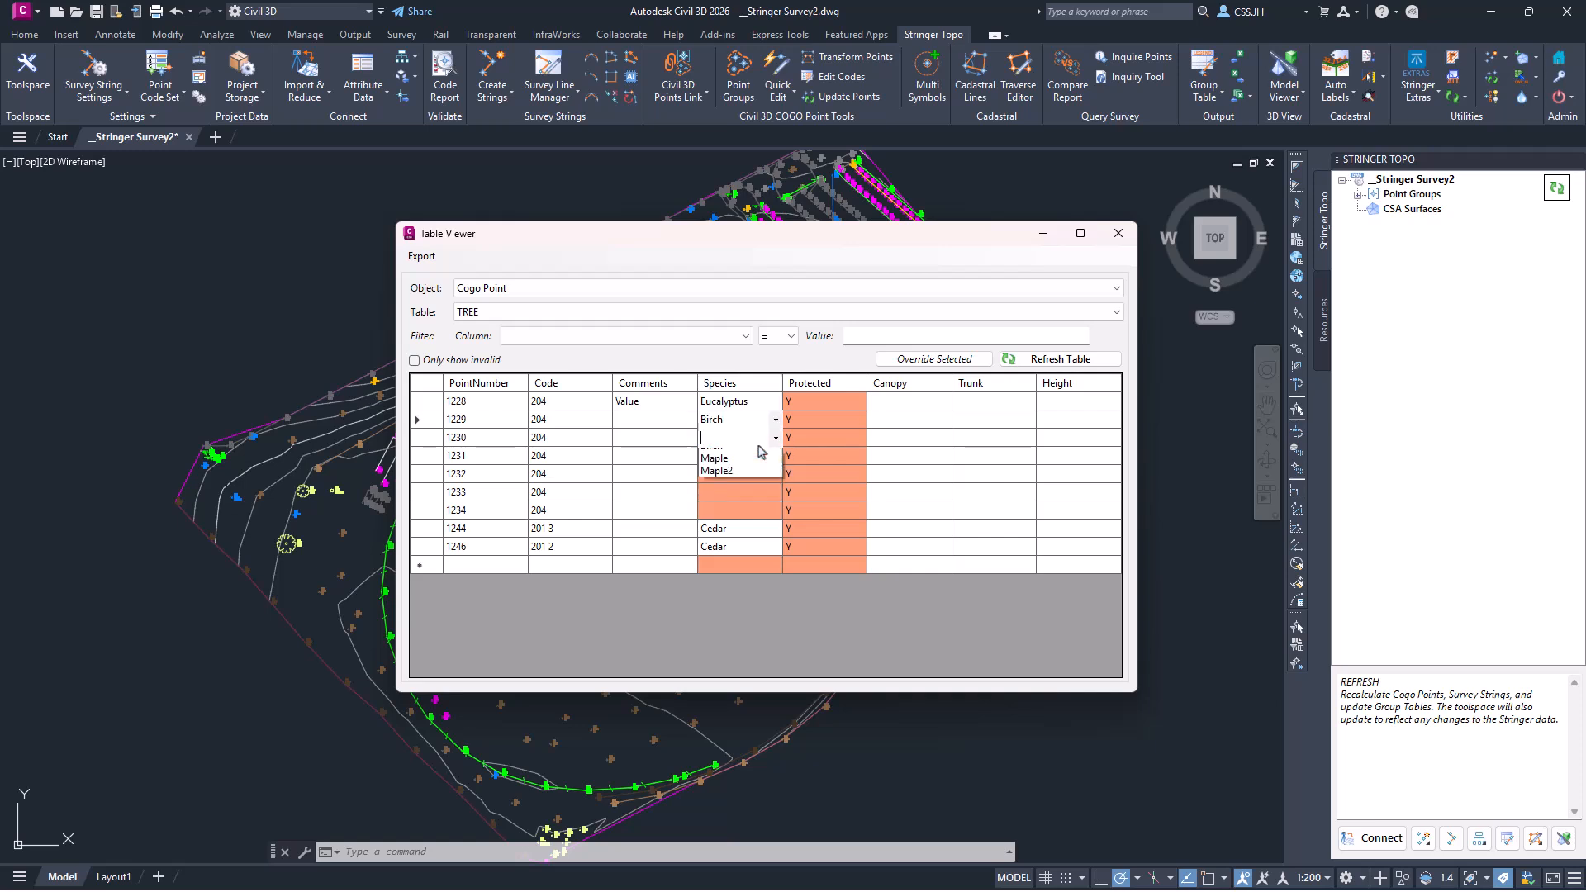
click(747, 496)
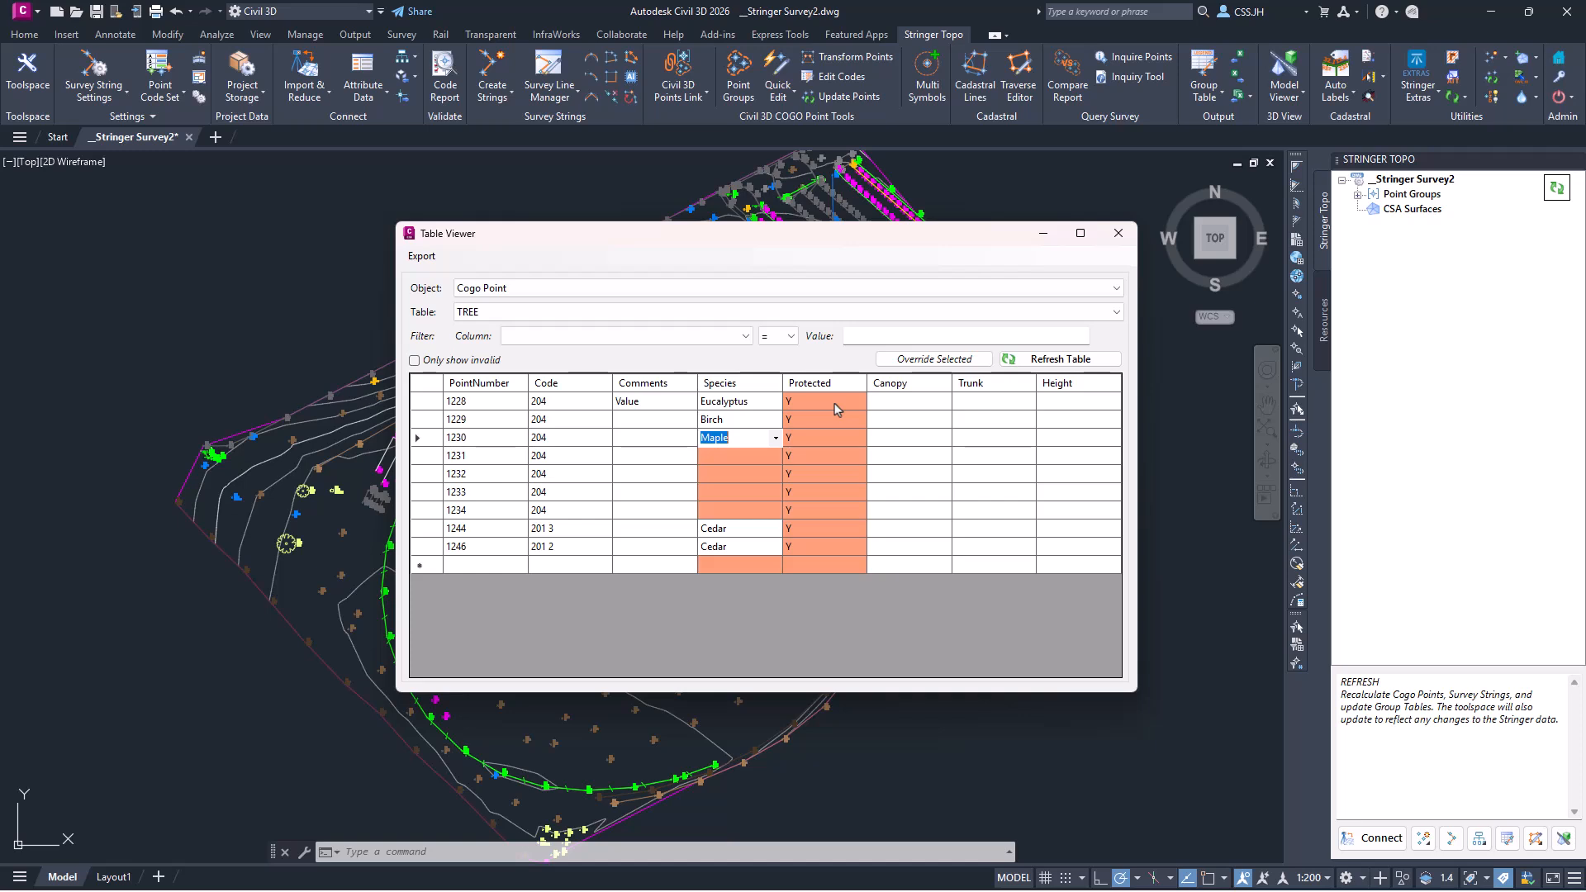
Override the Canopy cells of points 1228, 1230, 1232 and 1233 together with the value *2.0
click(875, 405)
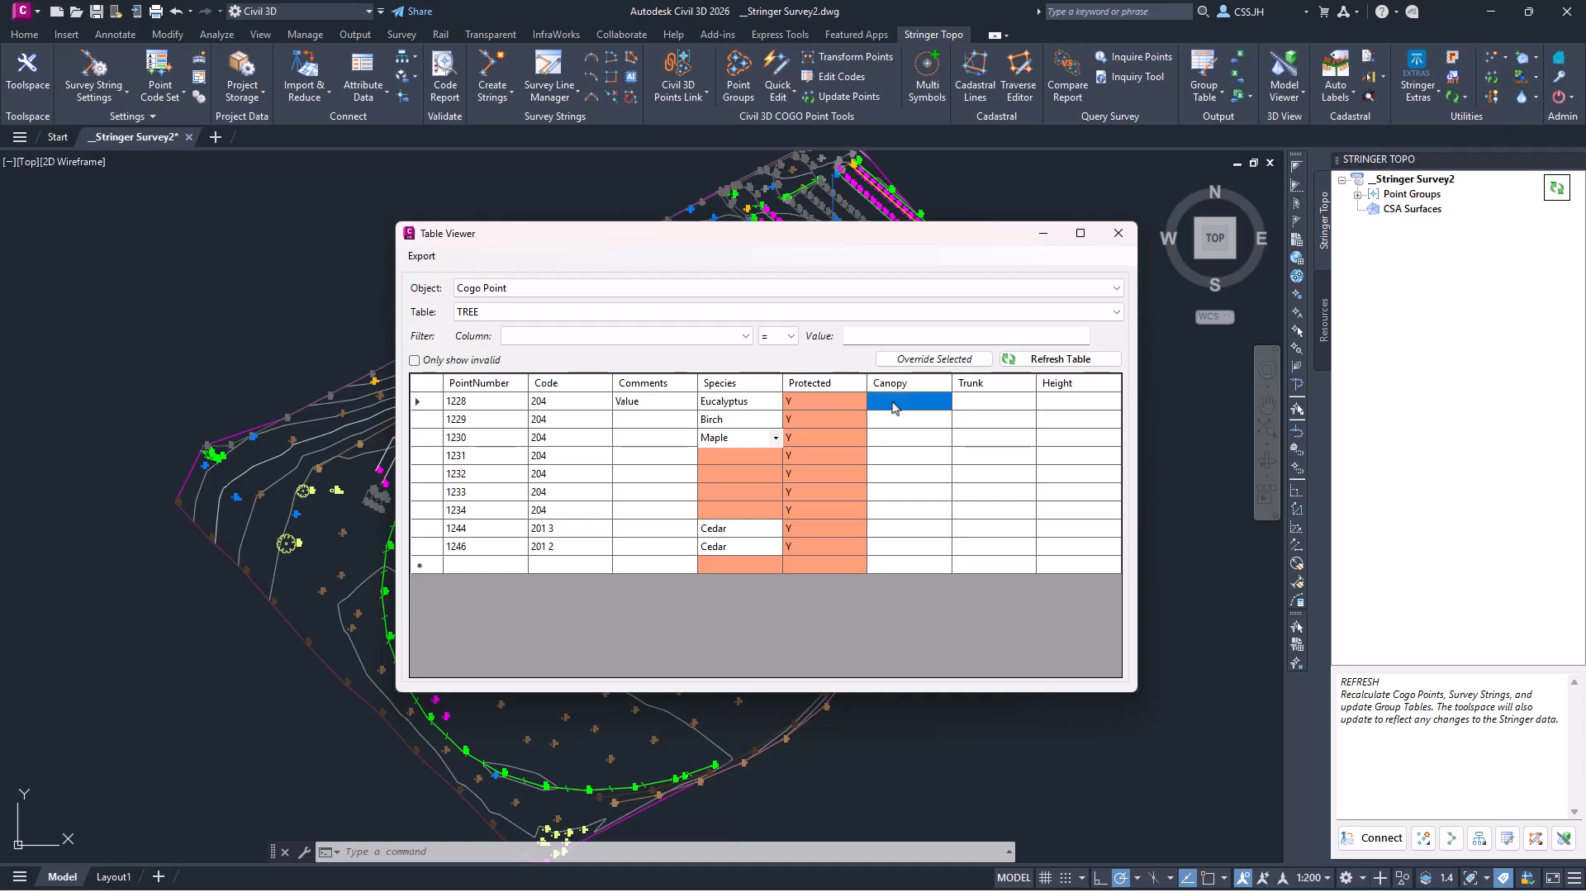
ctrl+click(894, 438)
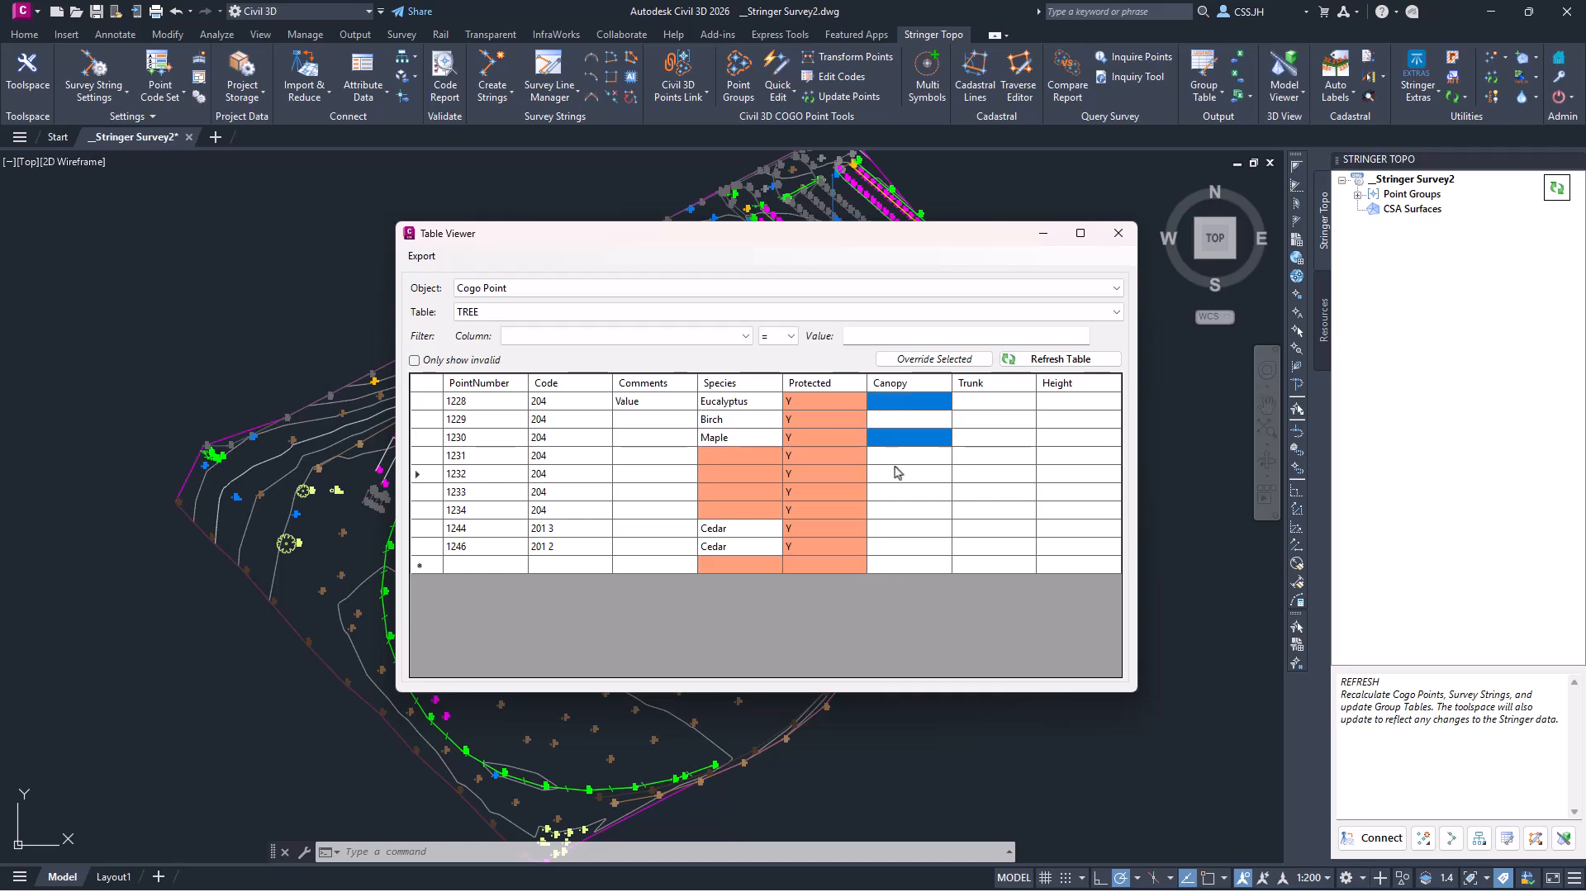
ctrl+click(895, 474)
ctrl+click(904, 493)
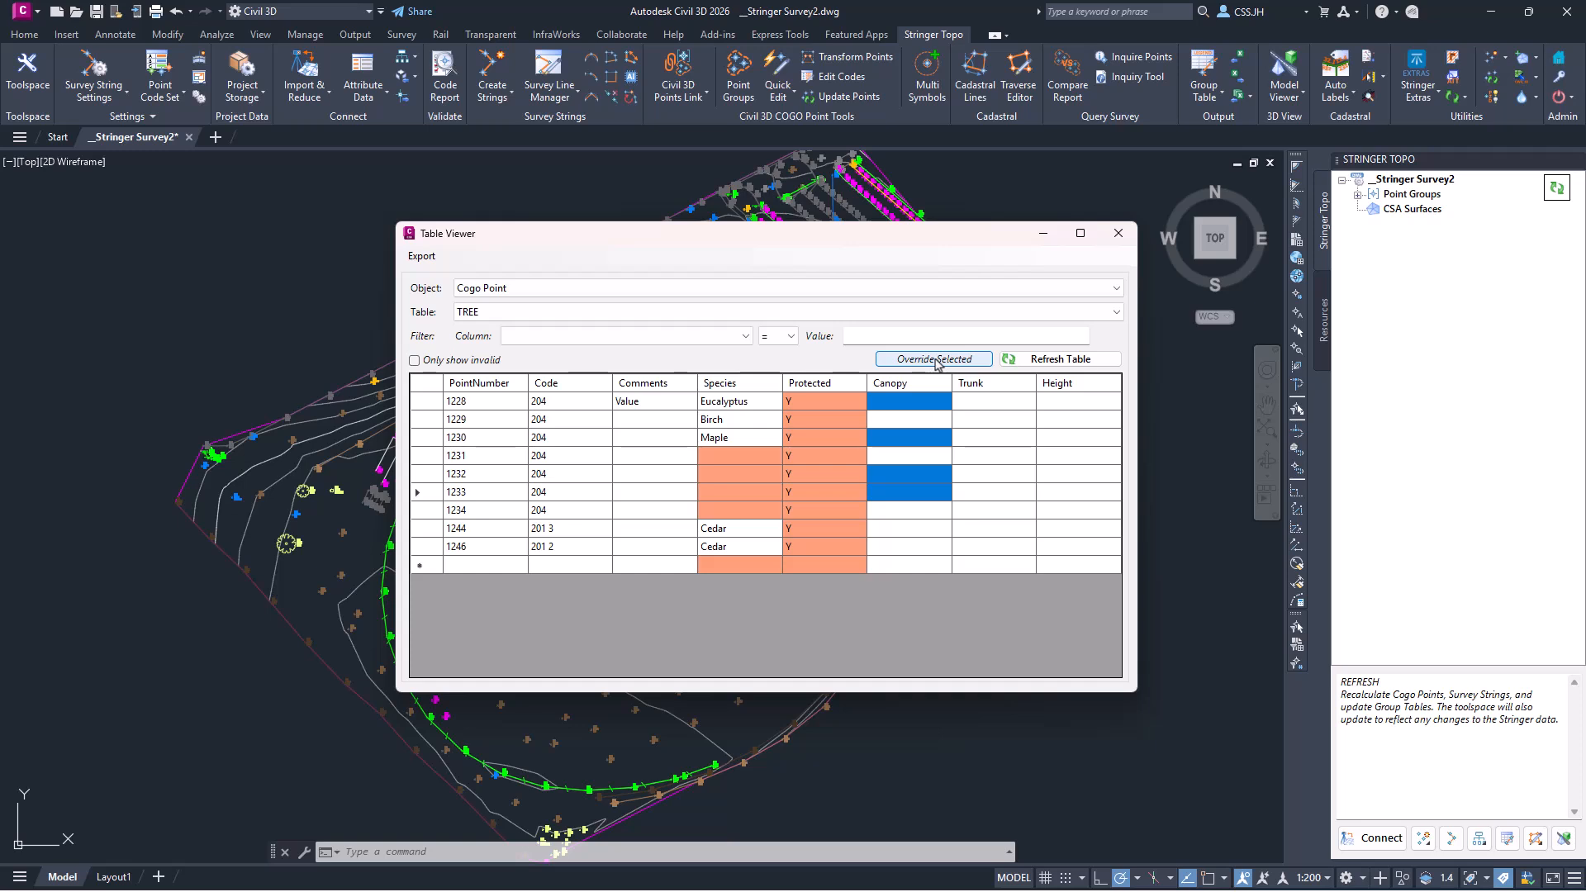
click(934, 360)
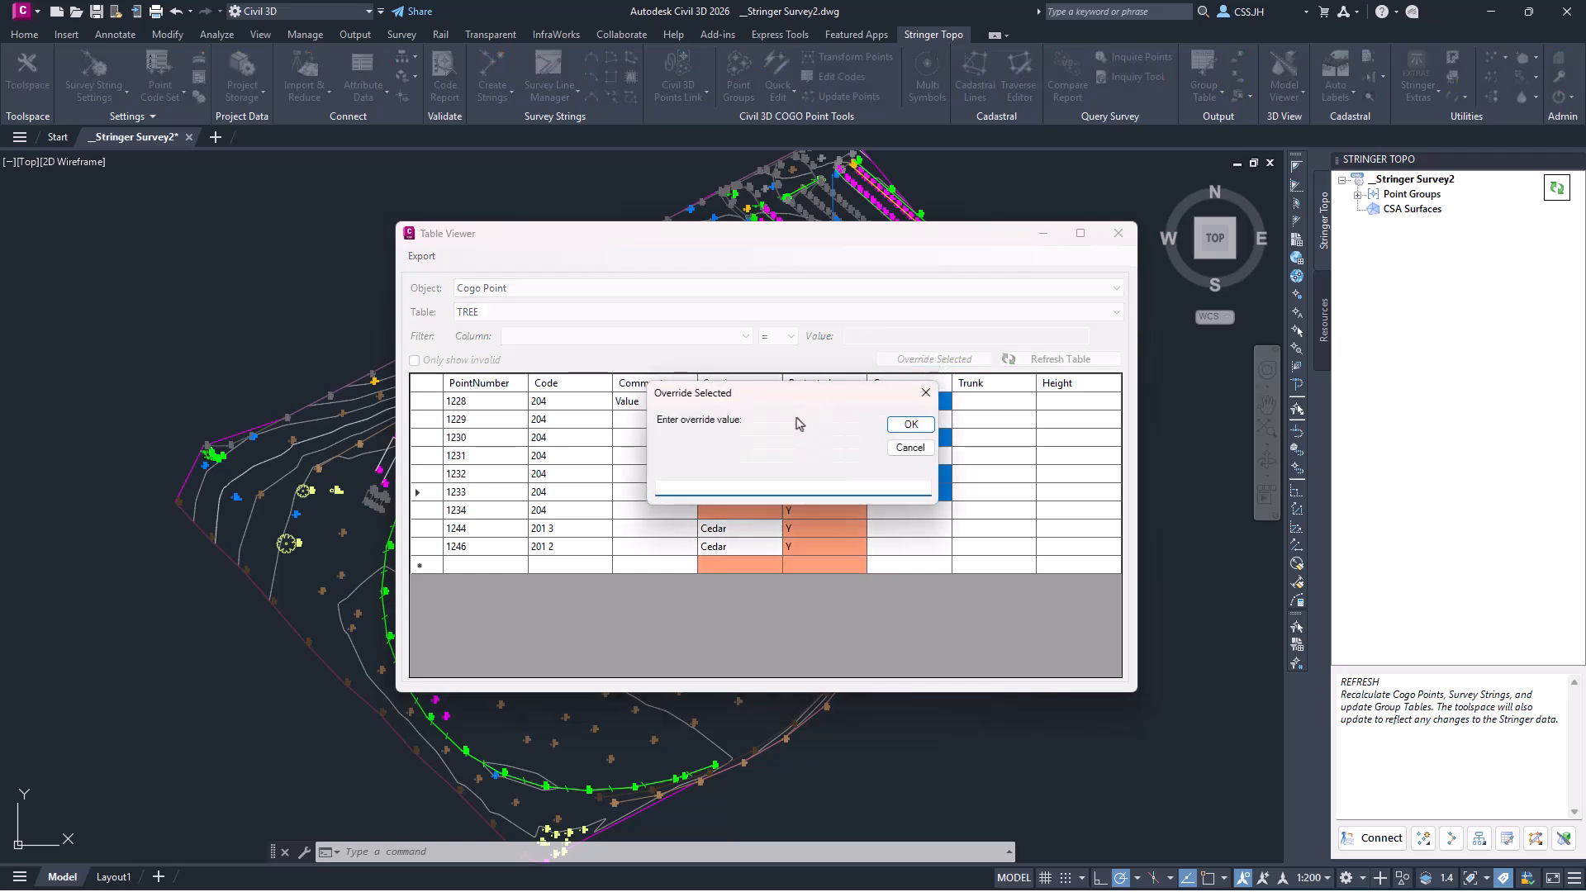
text(-)
click(910, 424)
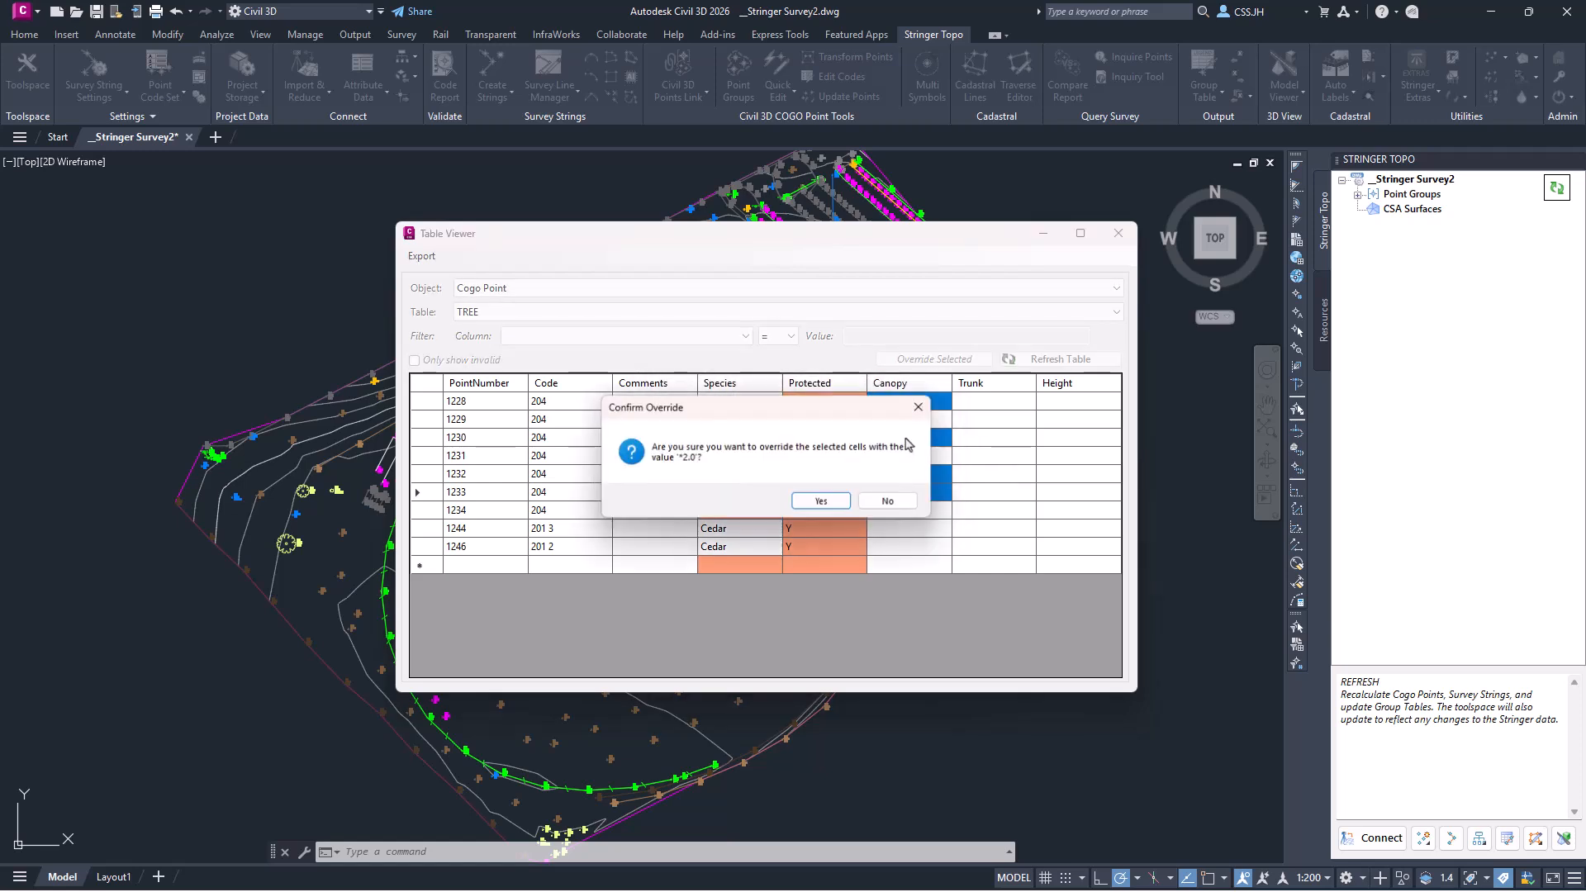
click(821, 501)
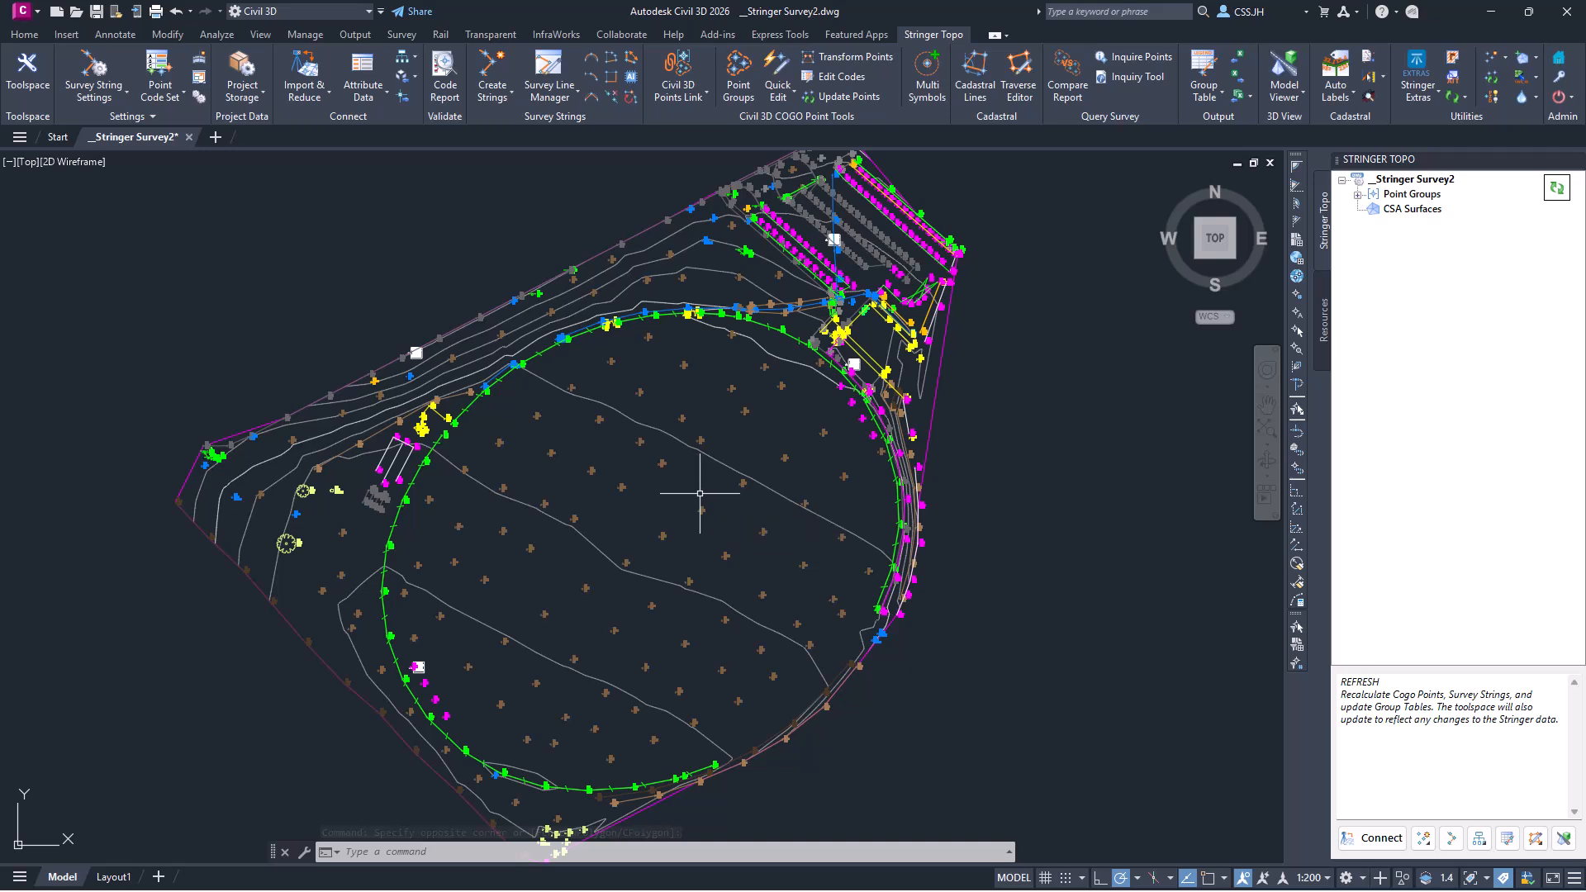
Sync the attribute data to the Cogo point properties
click(411, 65)
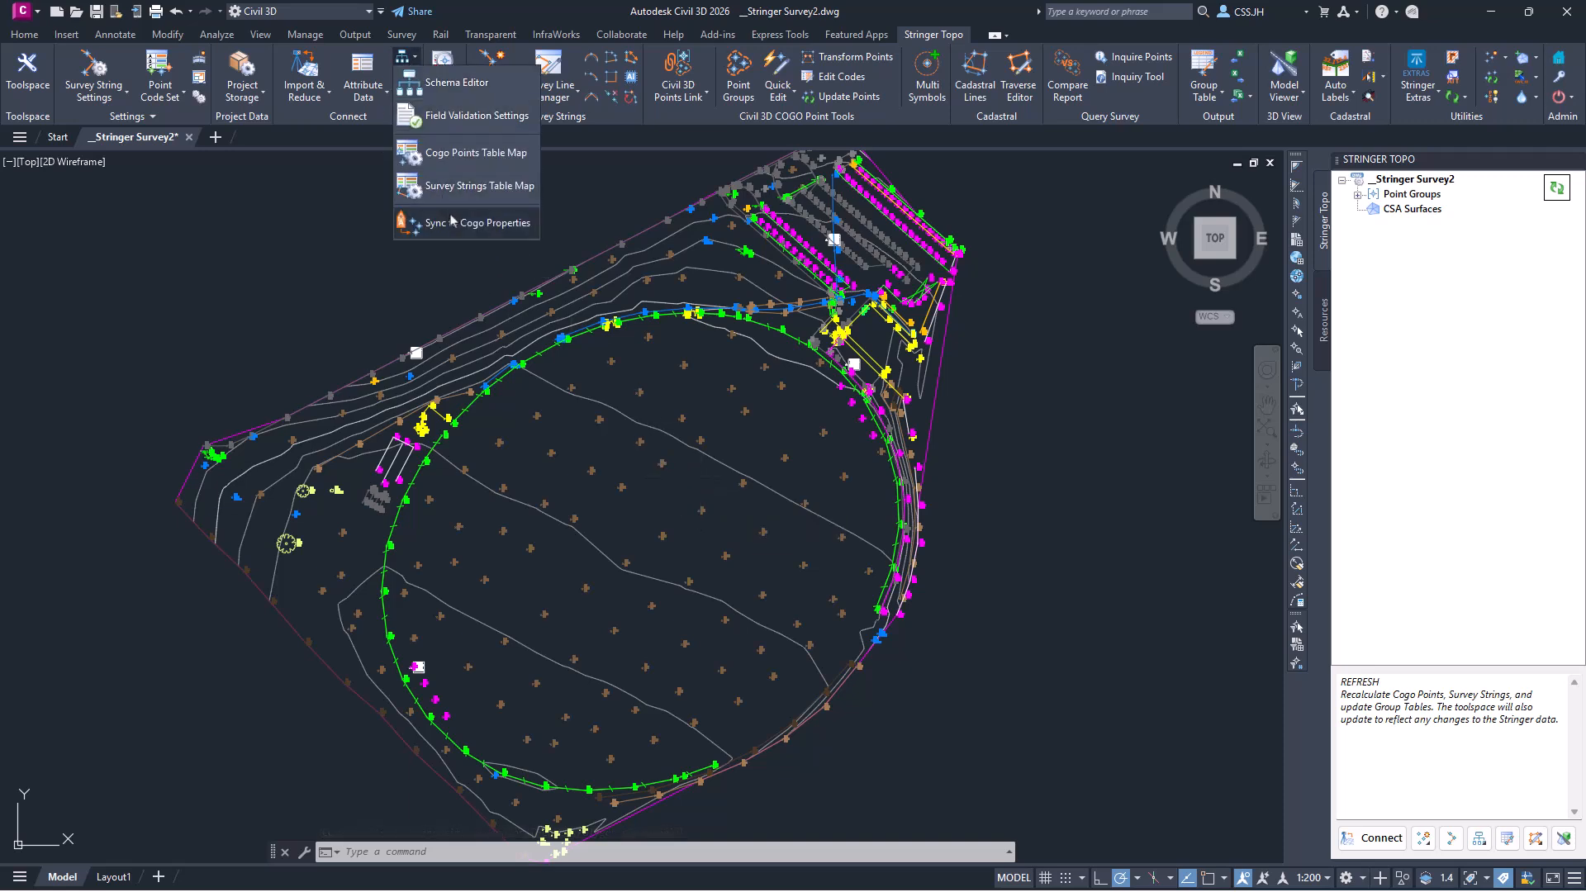
click(453, 227)
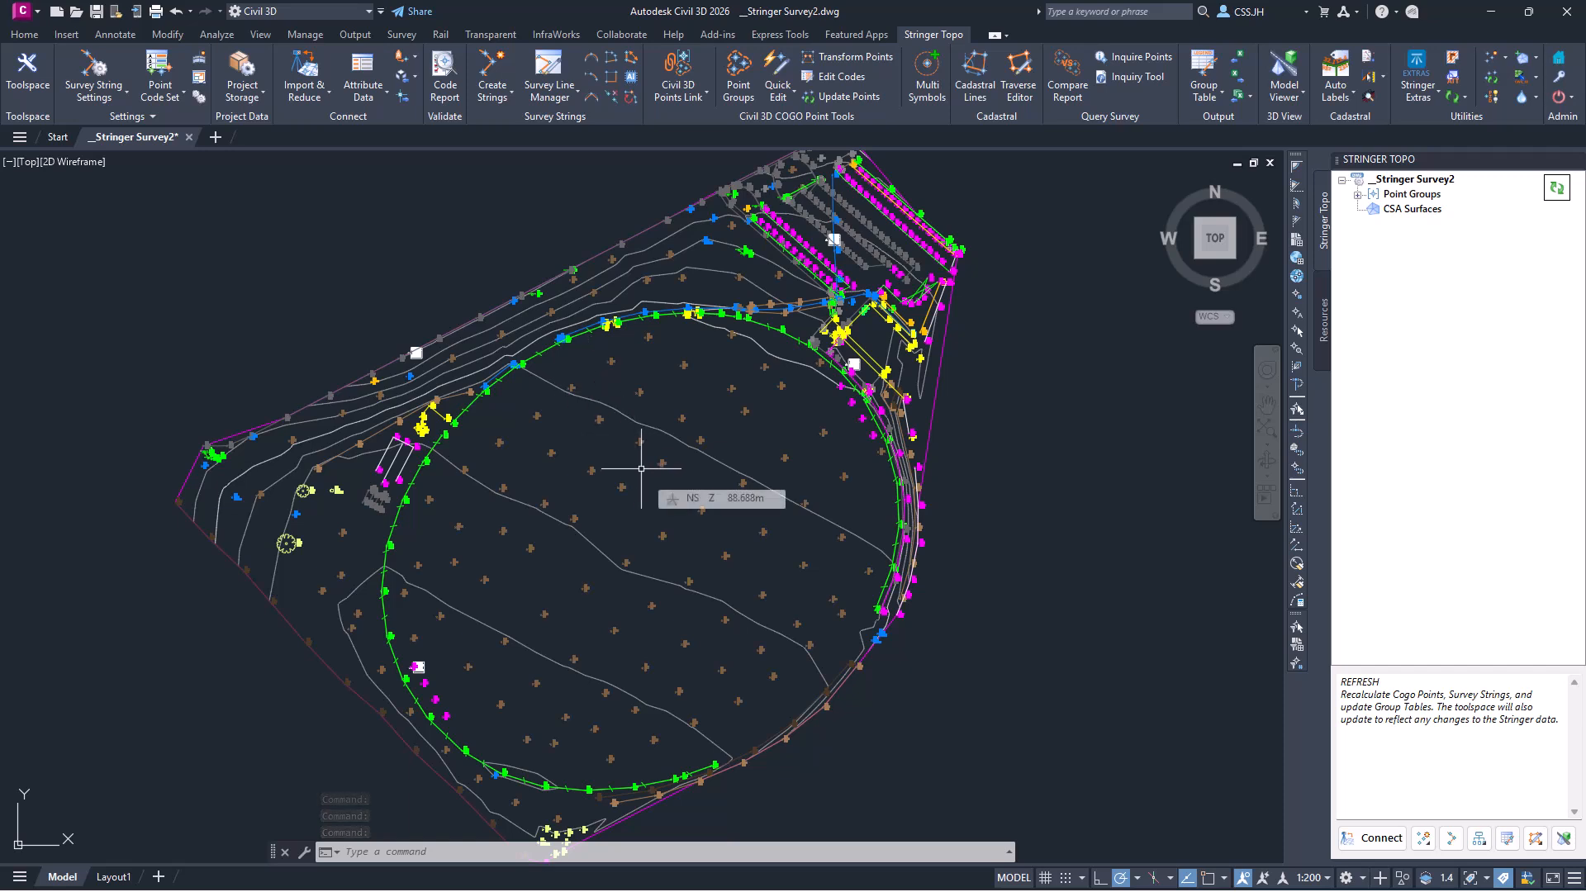
Show the Trees (Civil 3D) point group's points using a property list
click(728, 98)
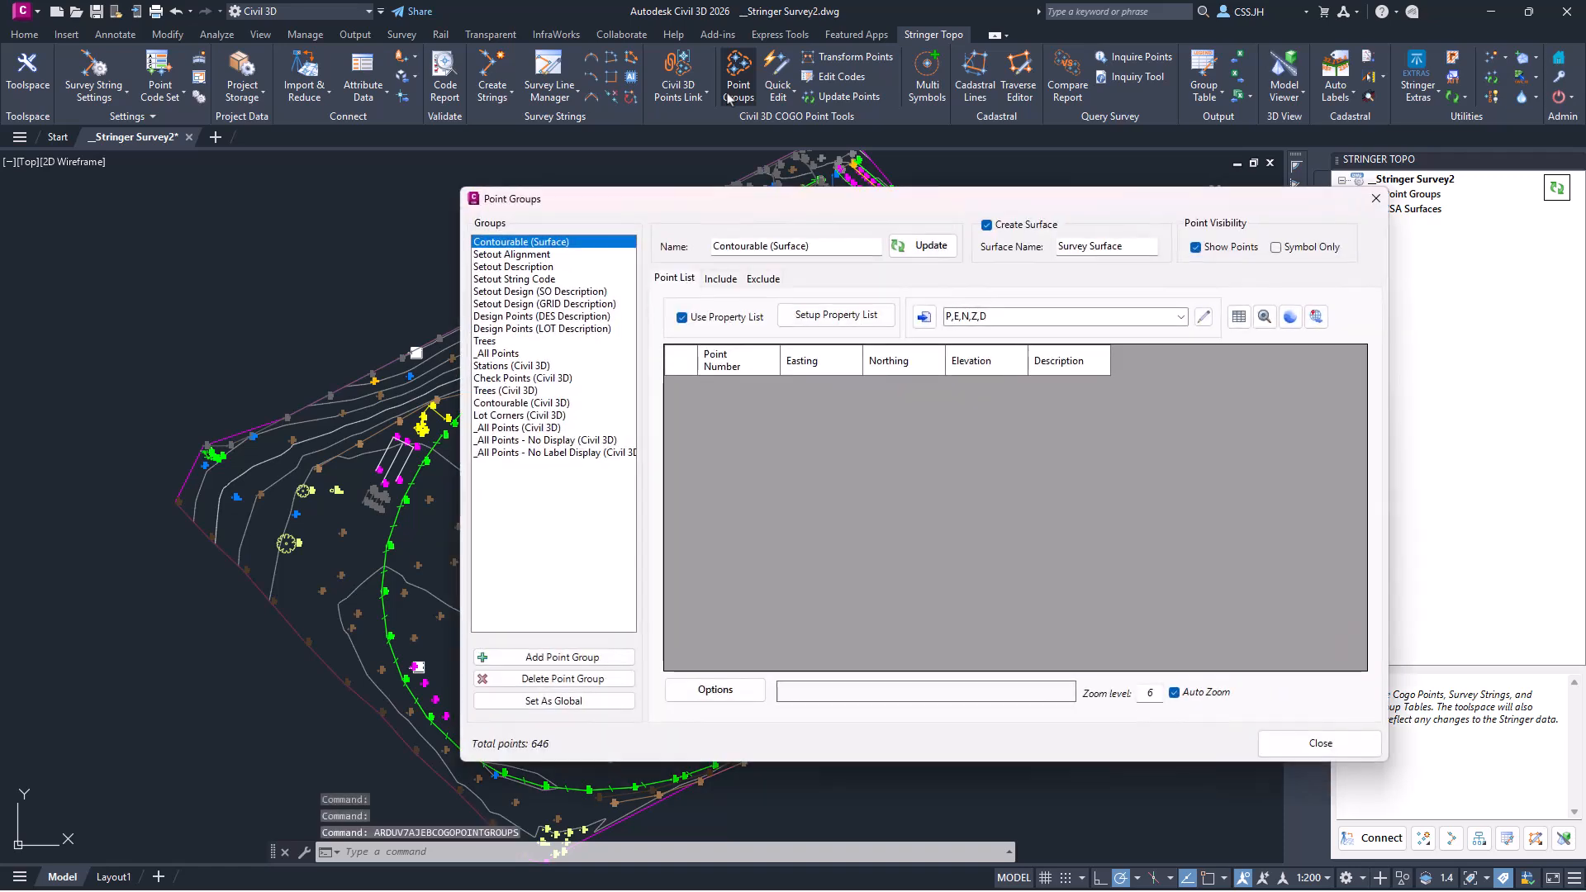
click(520, 391)
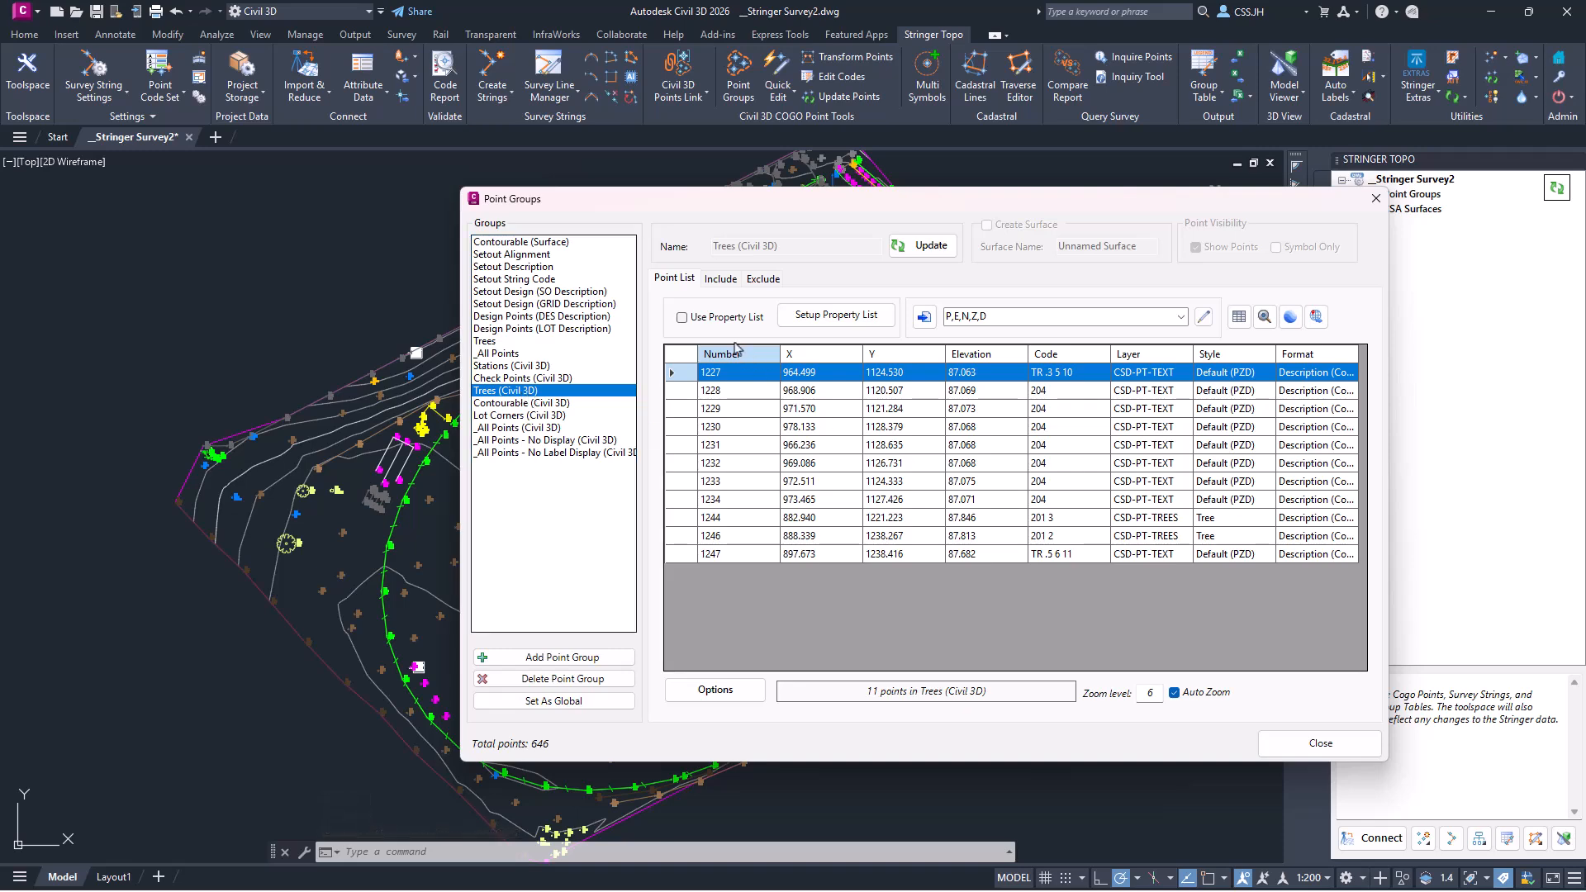
click(691, 321)
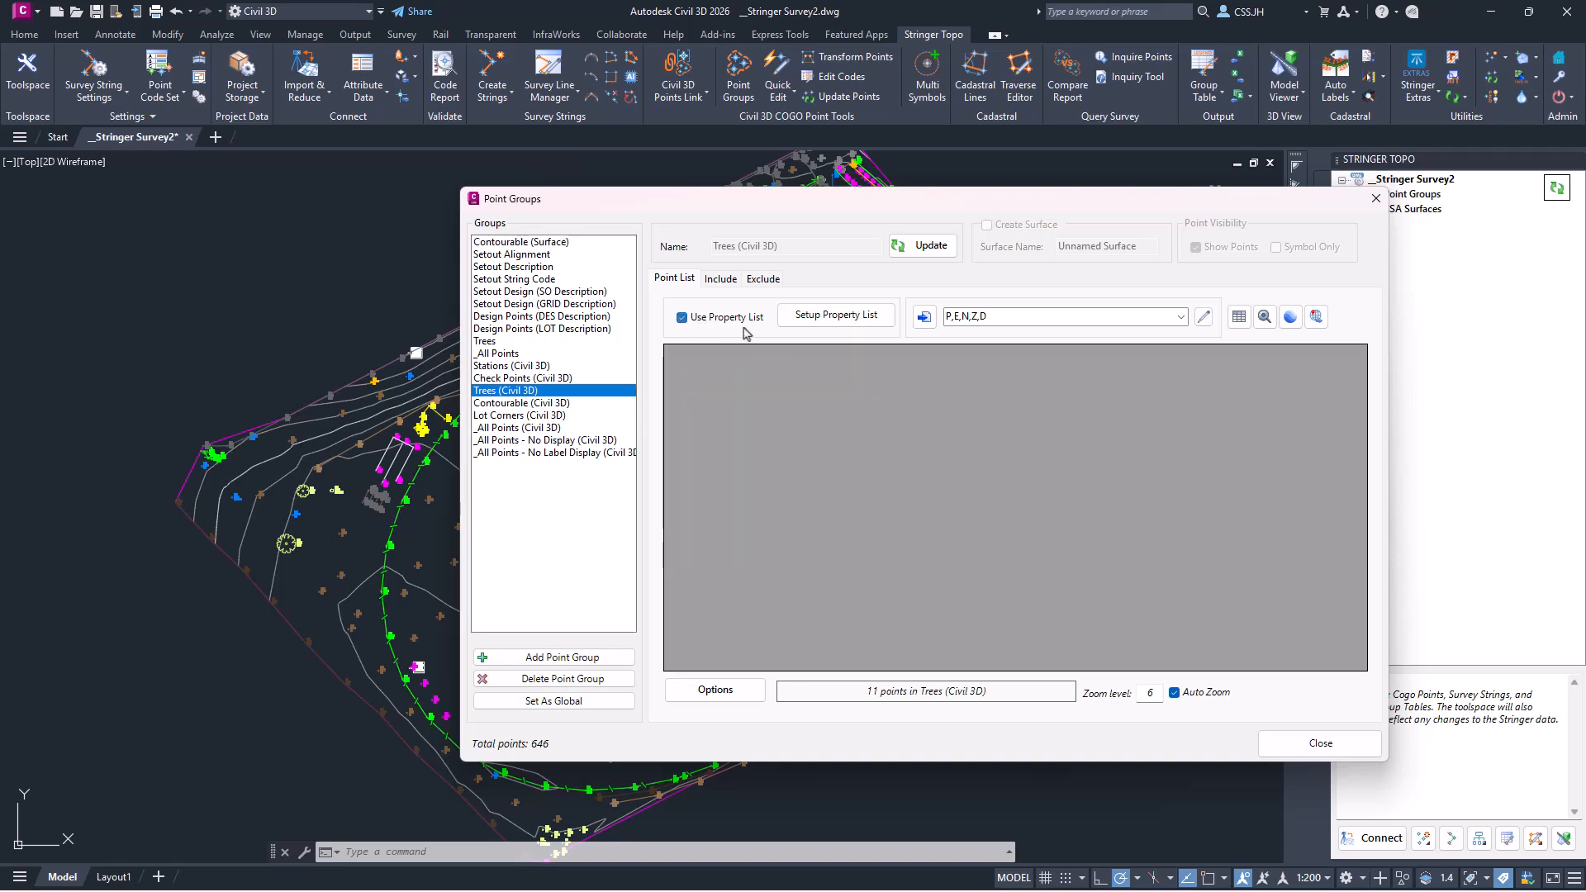
Load Tree.ppl as the point property list for Trees (Civil 3D), apply it, and check the added attribute columns
click(835, 316)
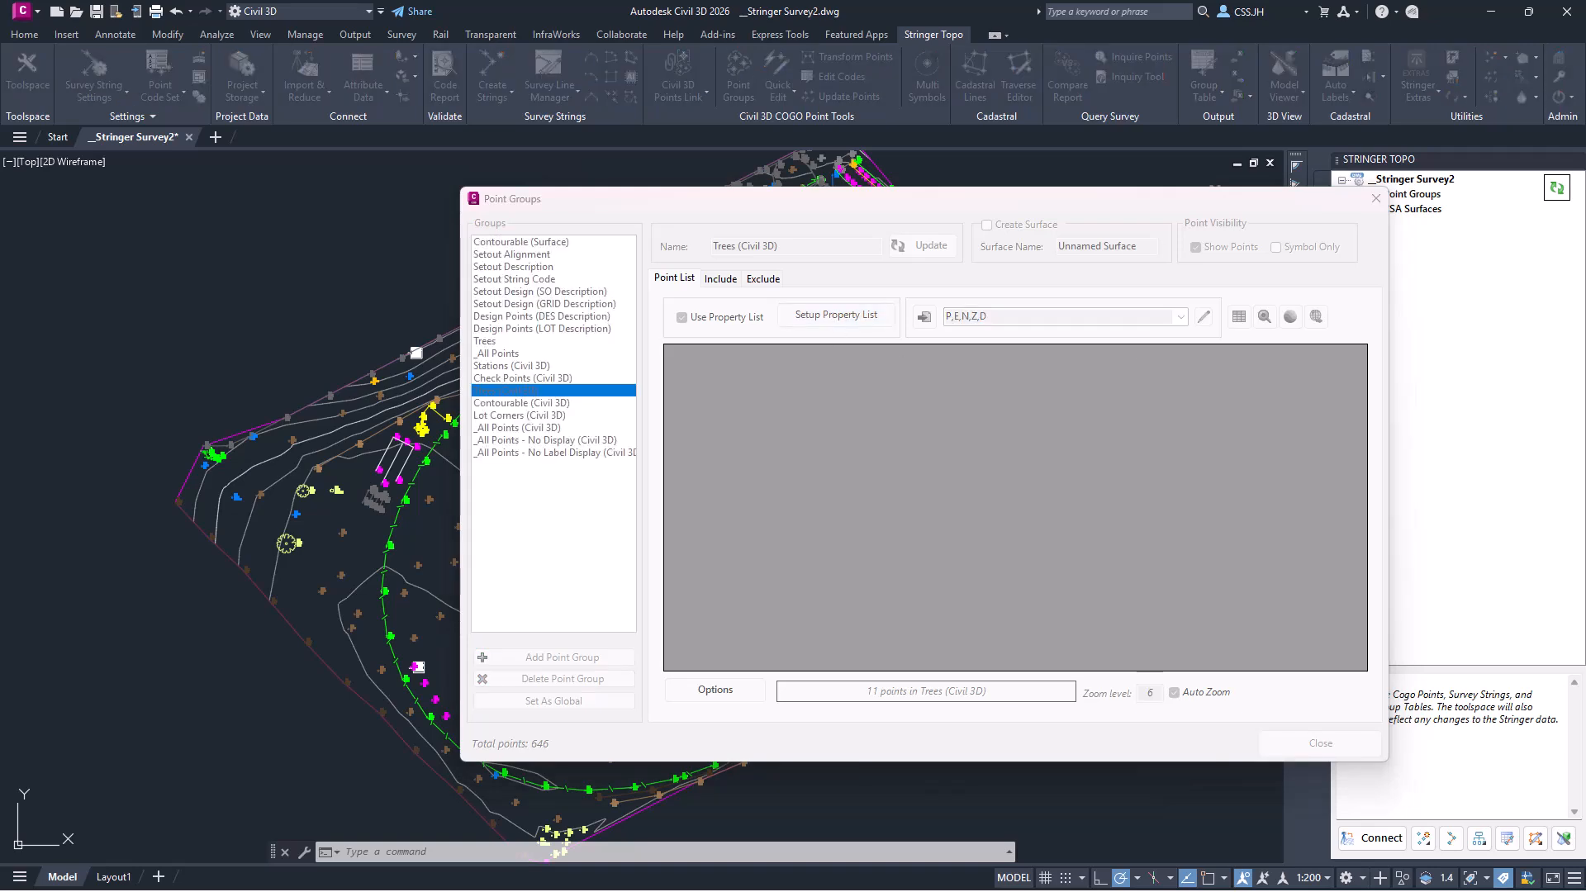
drag(1391, 417, 1065, 230)
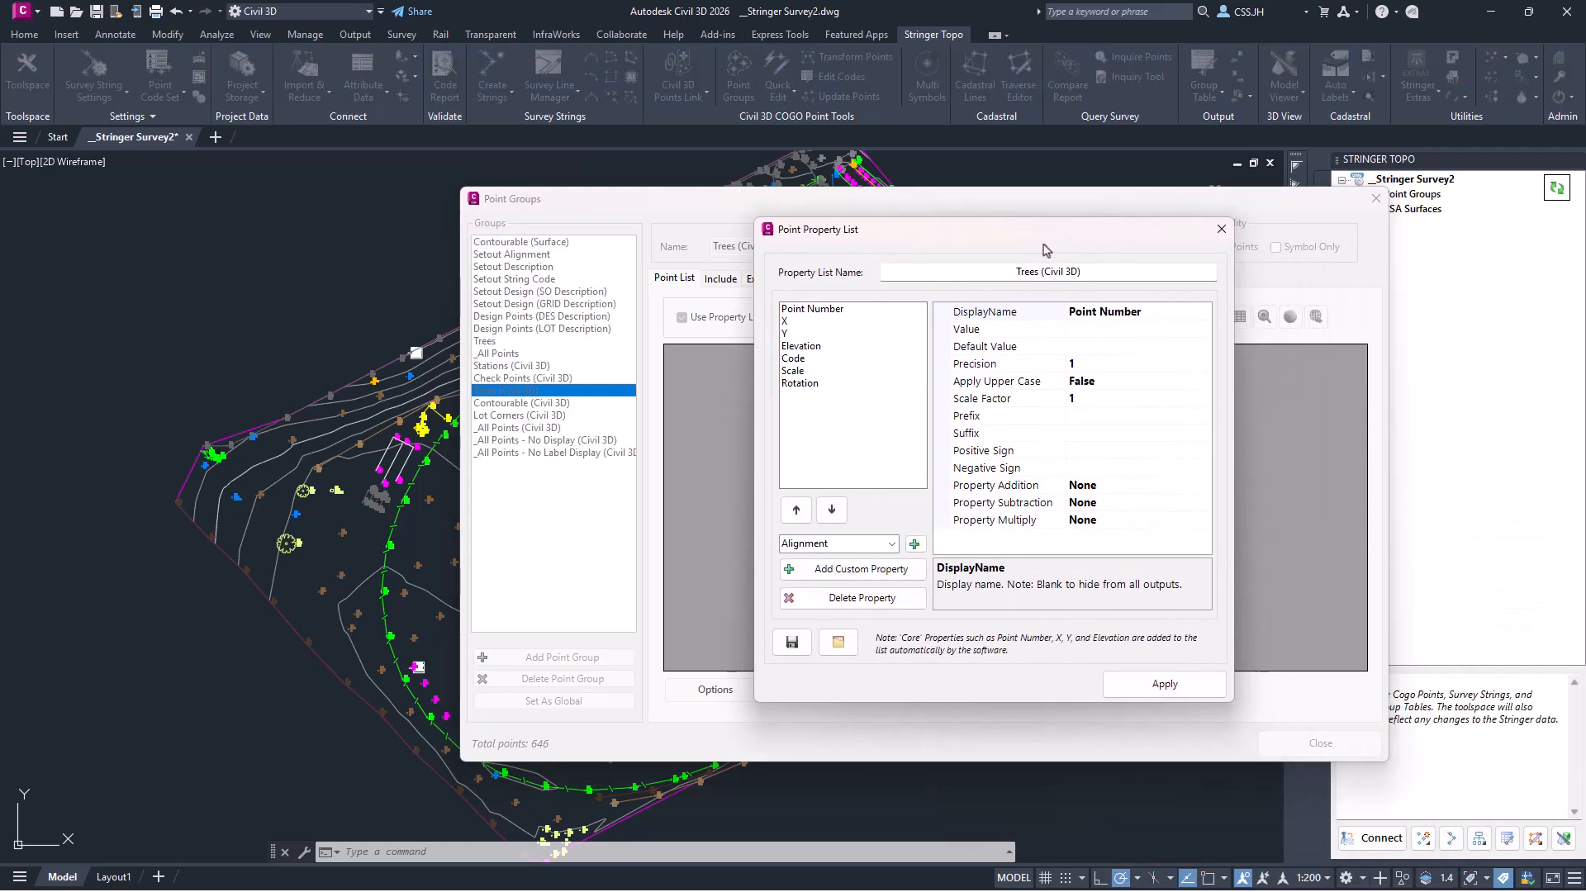
click(838, 645)
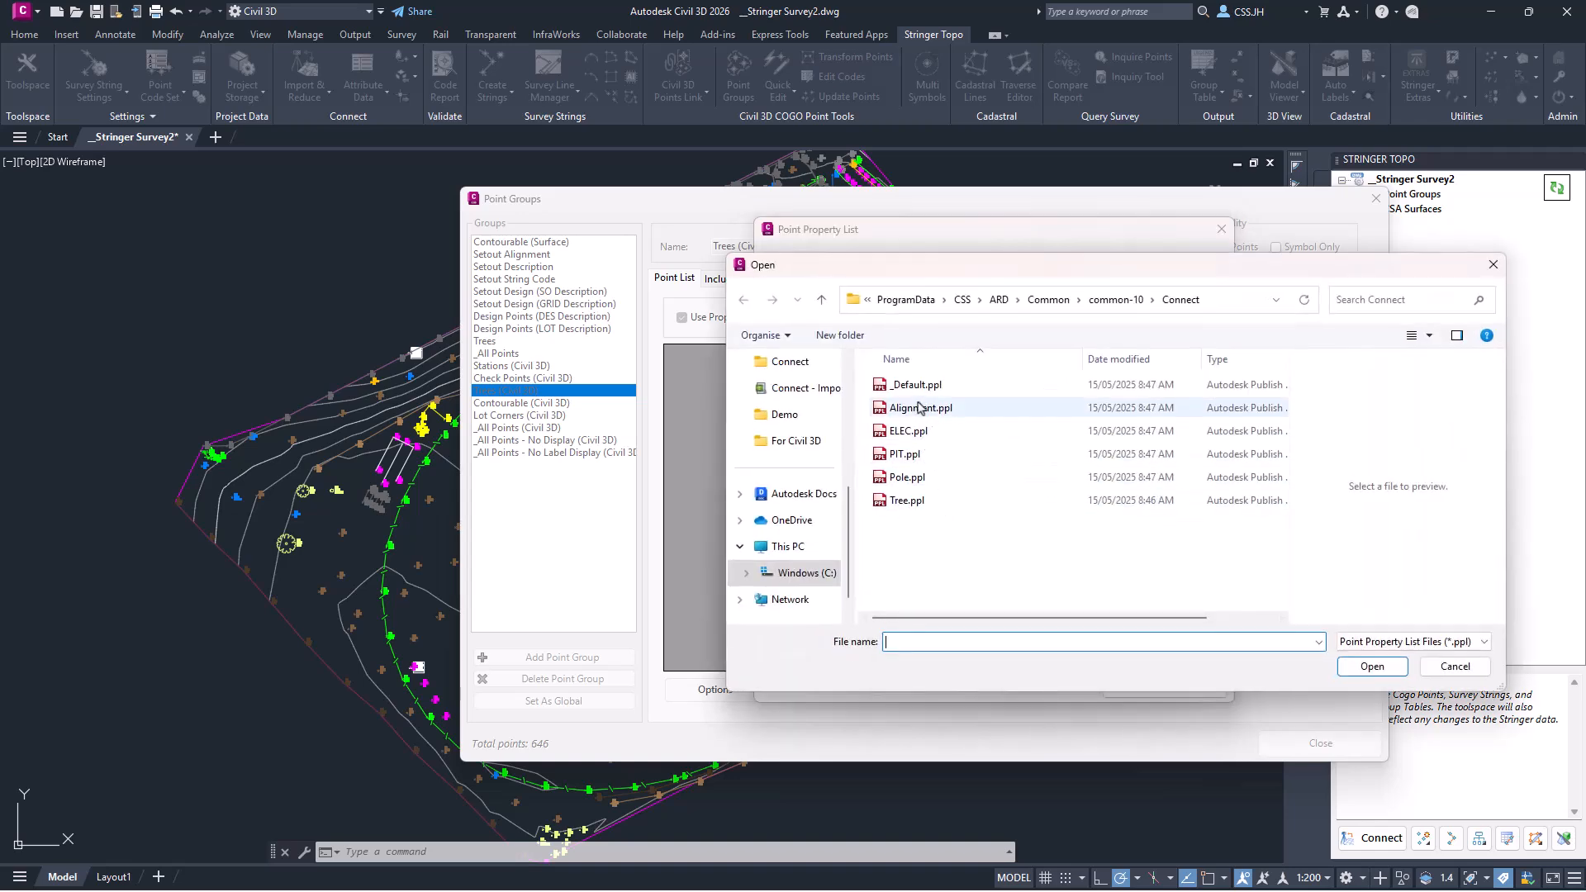
double_click(919, 501)
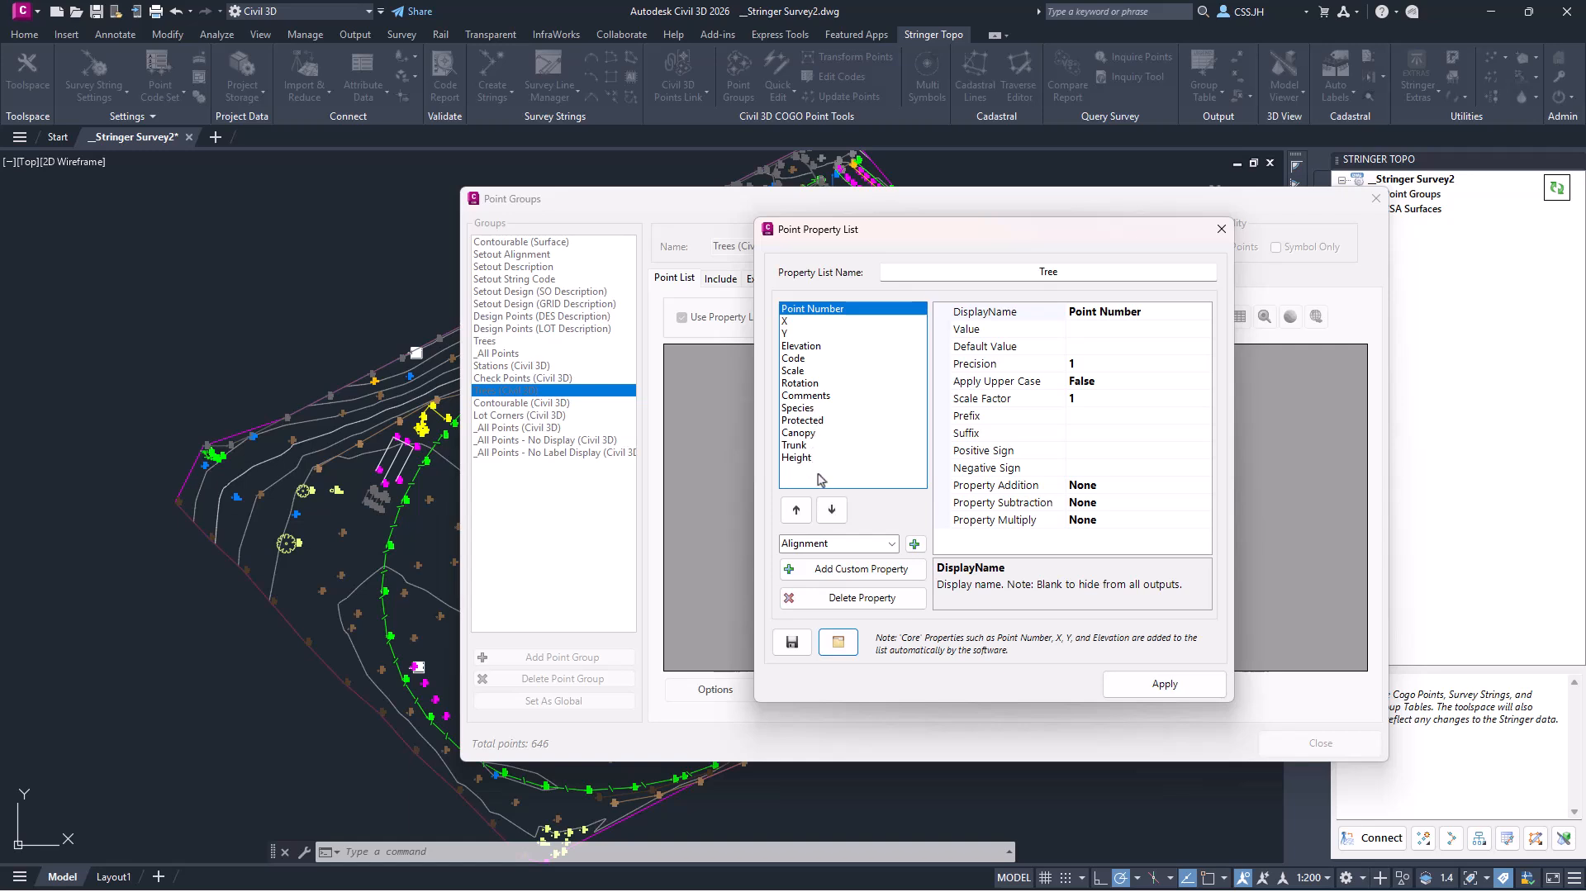
click(1179, 694)
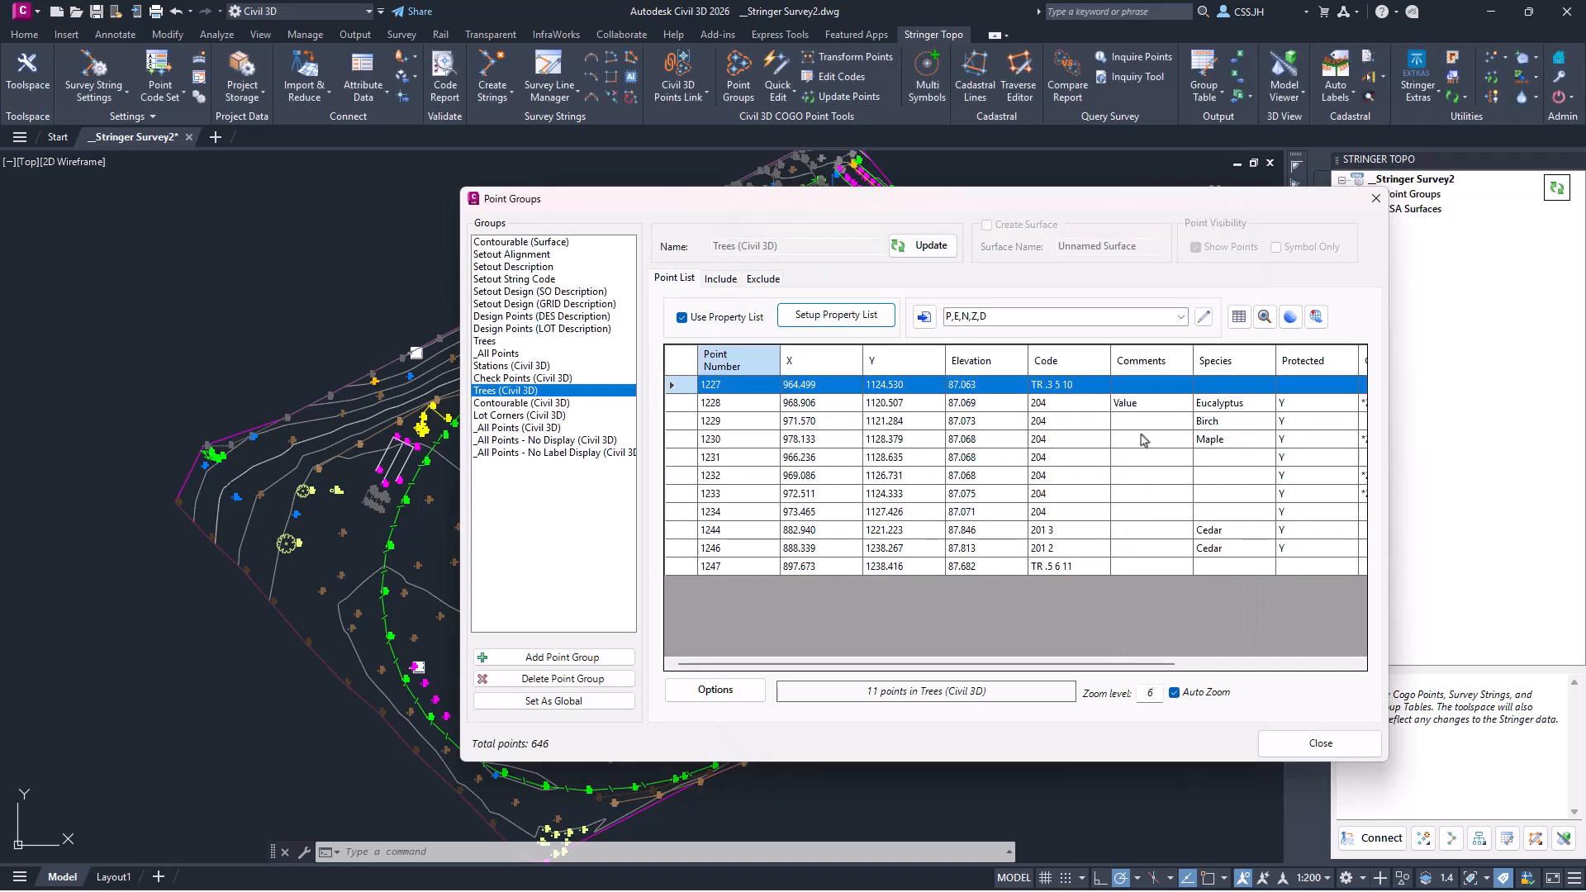
drag(1034, 658, 1214, 660)
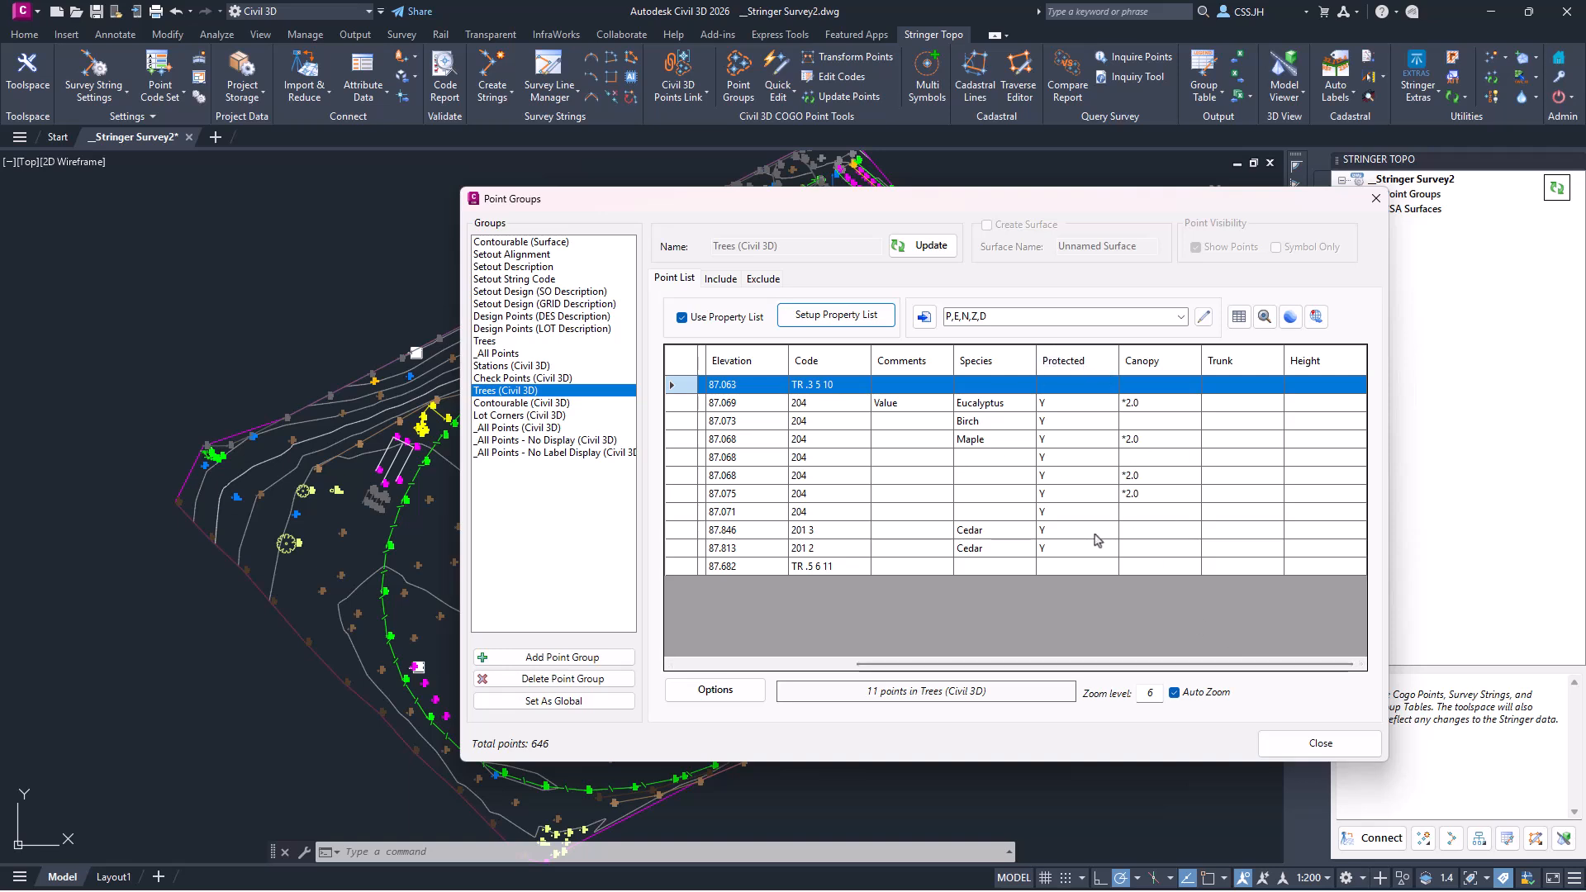
Insert a table of the Trees (Civil 3D) points into the empty drawing area east of the survey
drag(1043, 198, 723, 184)
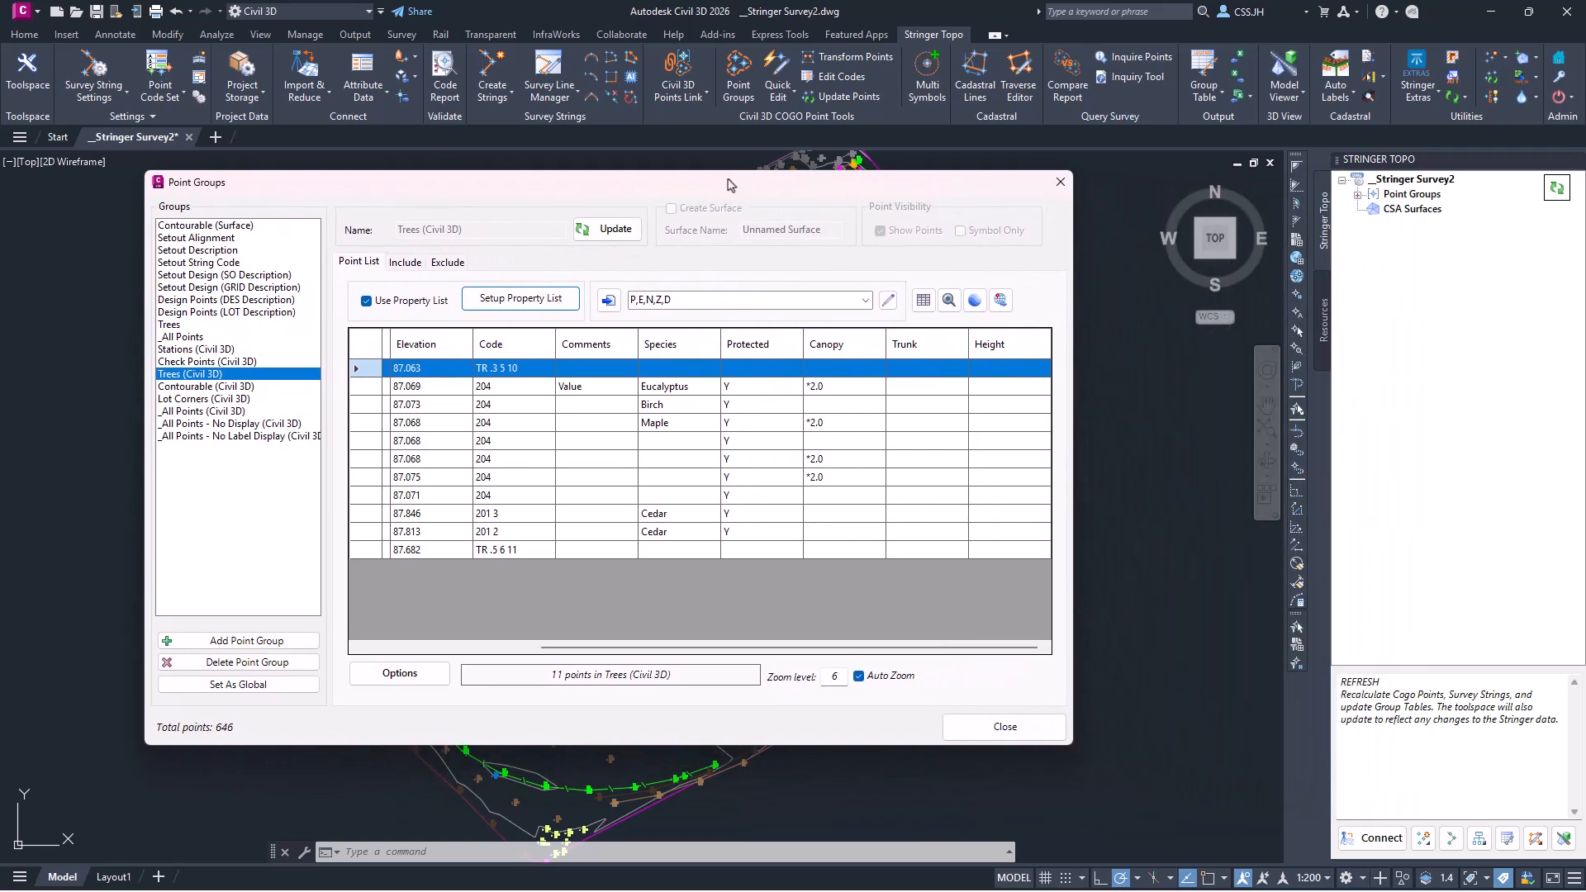
click(922, 299)
middle_drag(1107, 335, 847, 329)
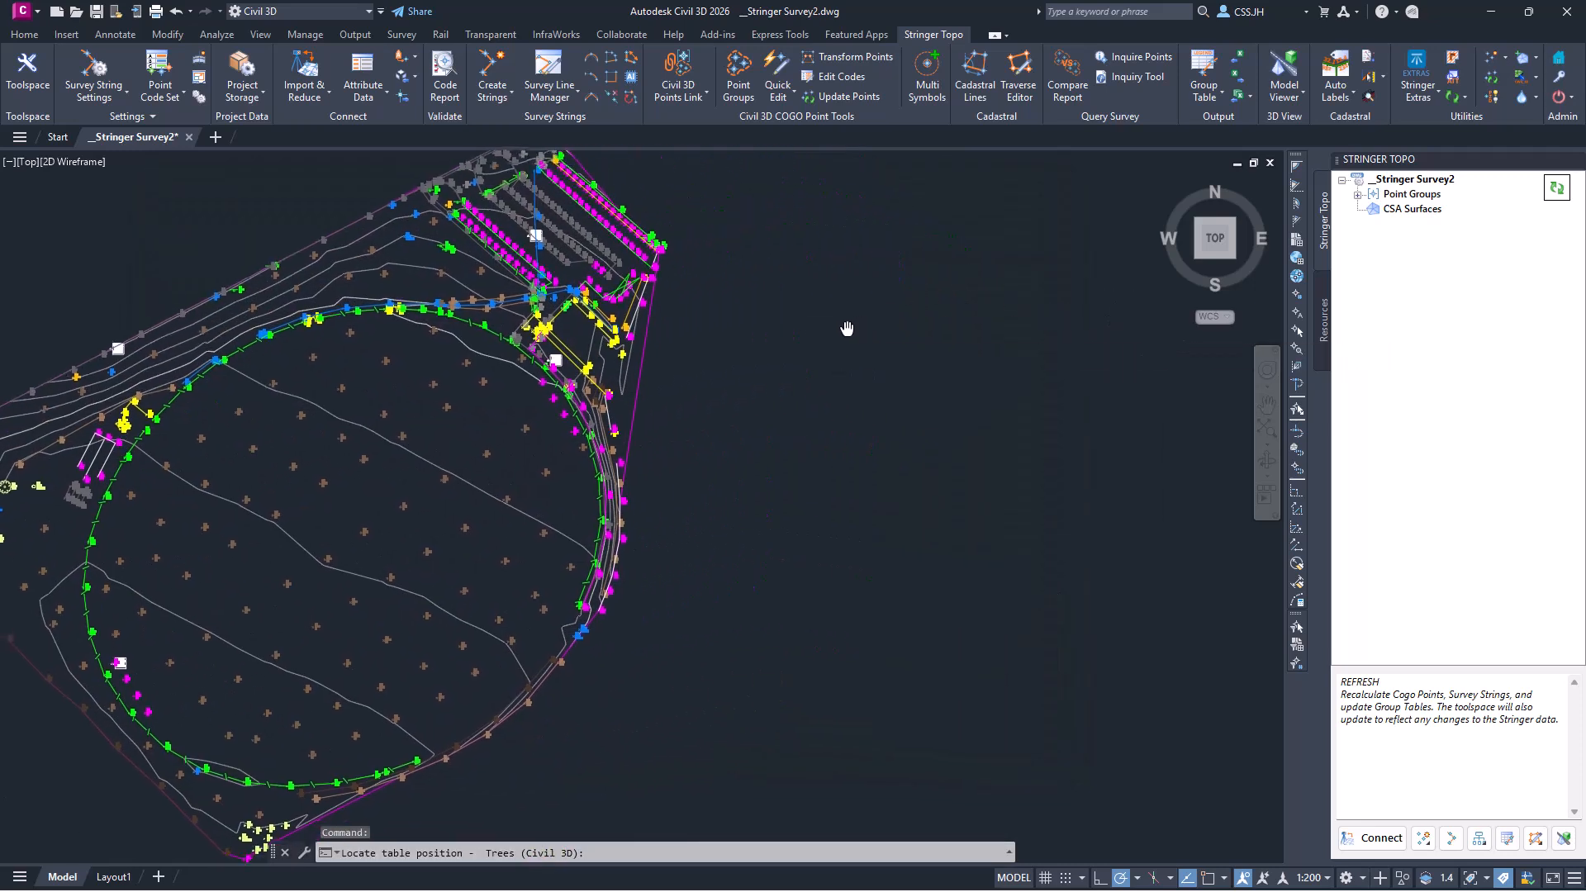
click(850, 334)
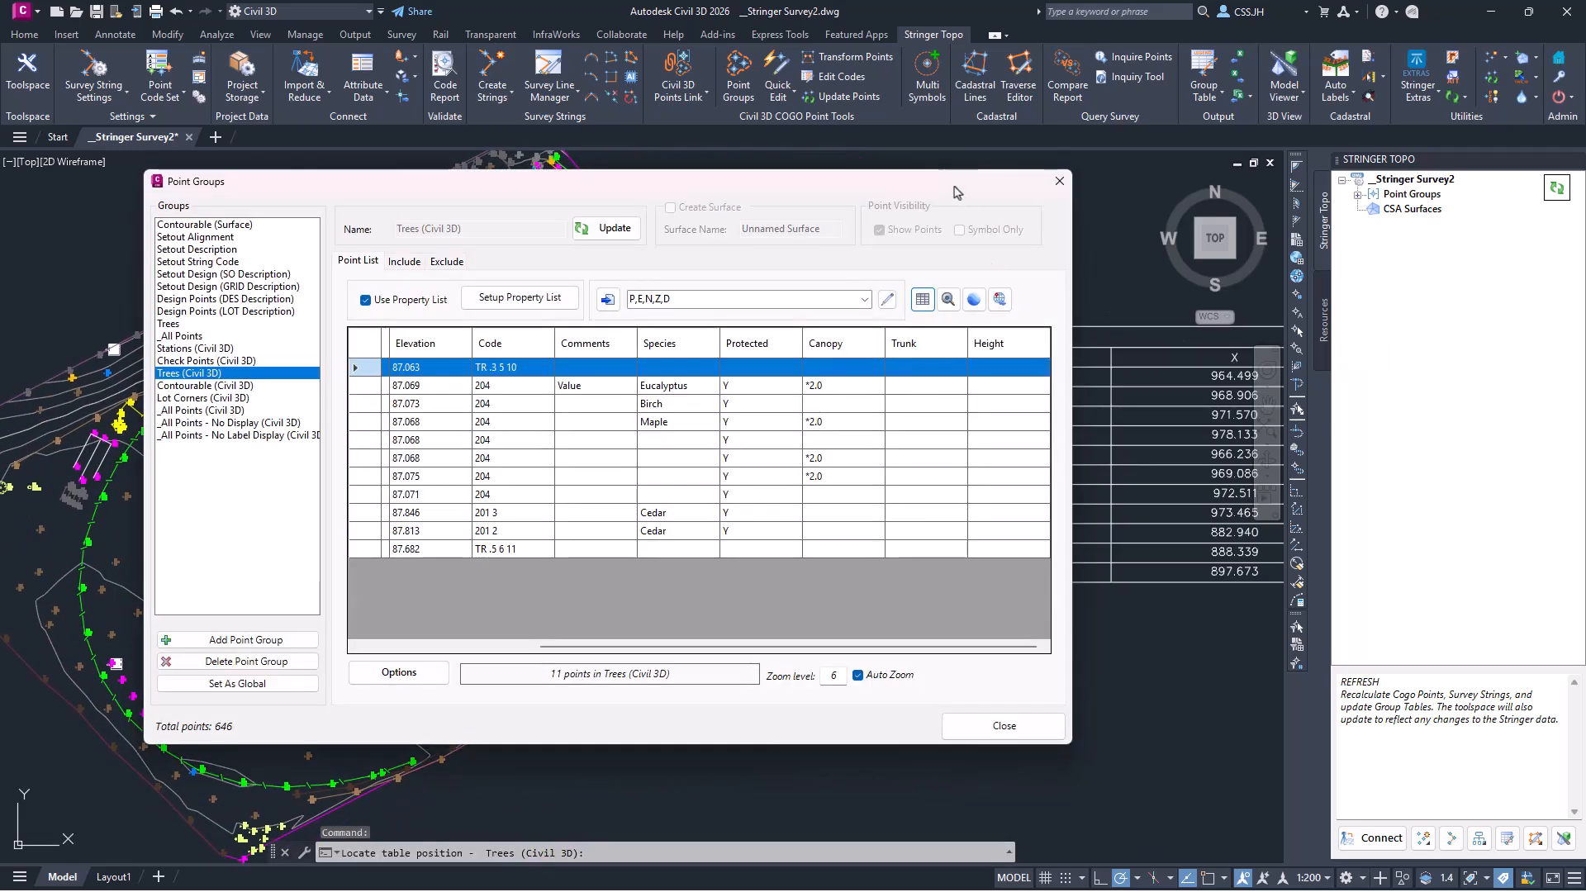
Examine the placed Trees (Civil 3D) table's columns from Elevation through Trunk, then close the point group settings
drag(954, 191, 606, 245)
scroll(993, 444, up, 3)
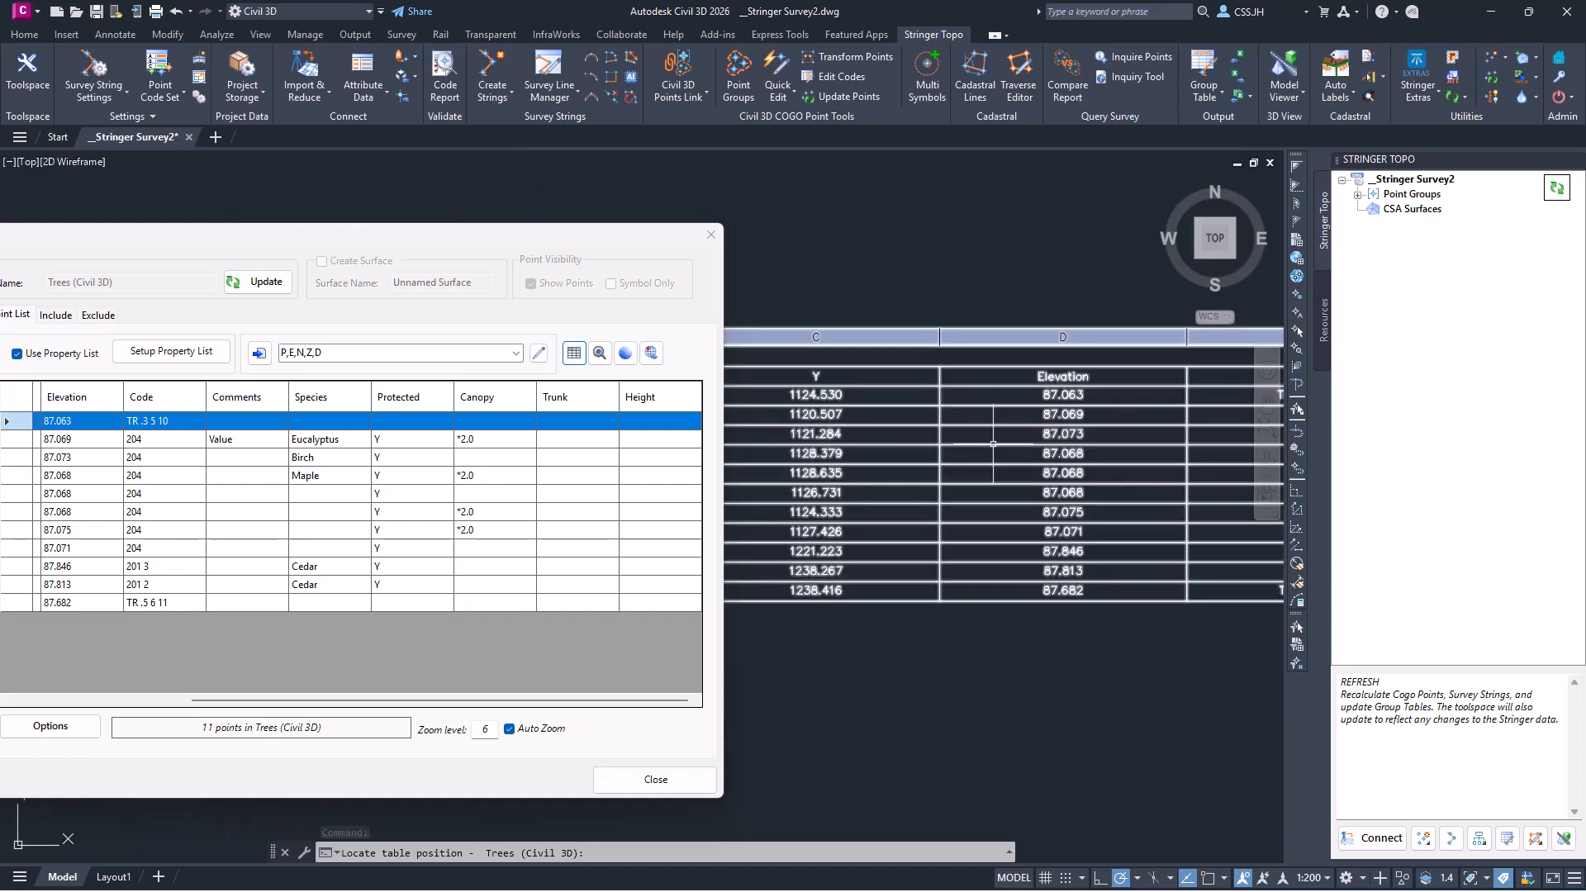
middle_drag(993, 444, 957, 361)
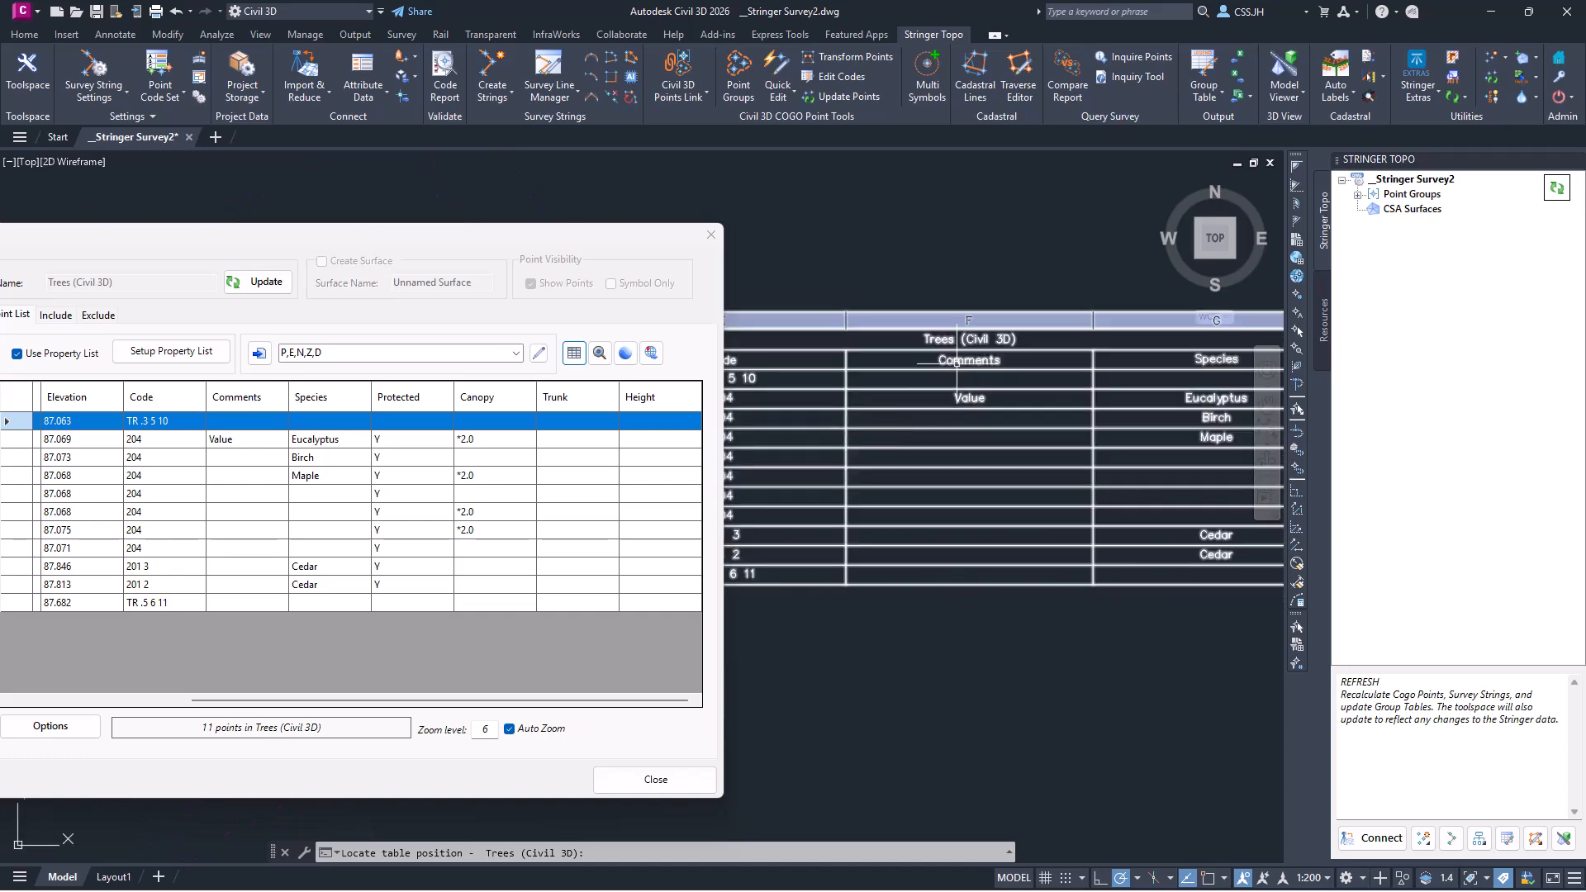
middle_drag(1148, 462, 966, 460)
middle_drag(1101, 489, 874, 459)
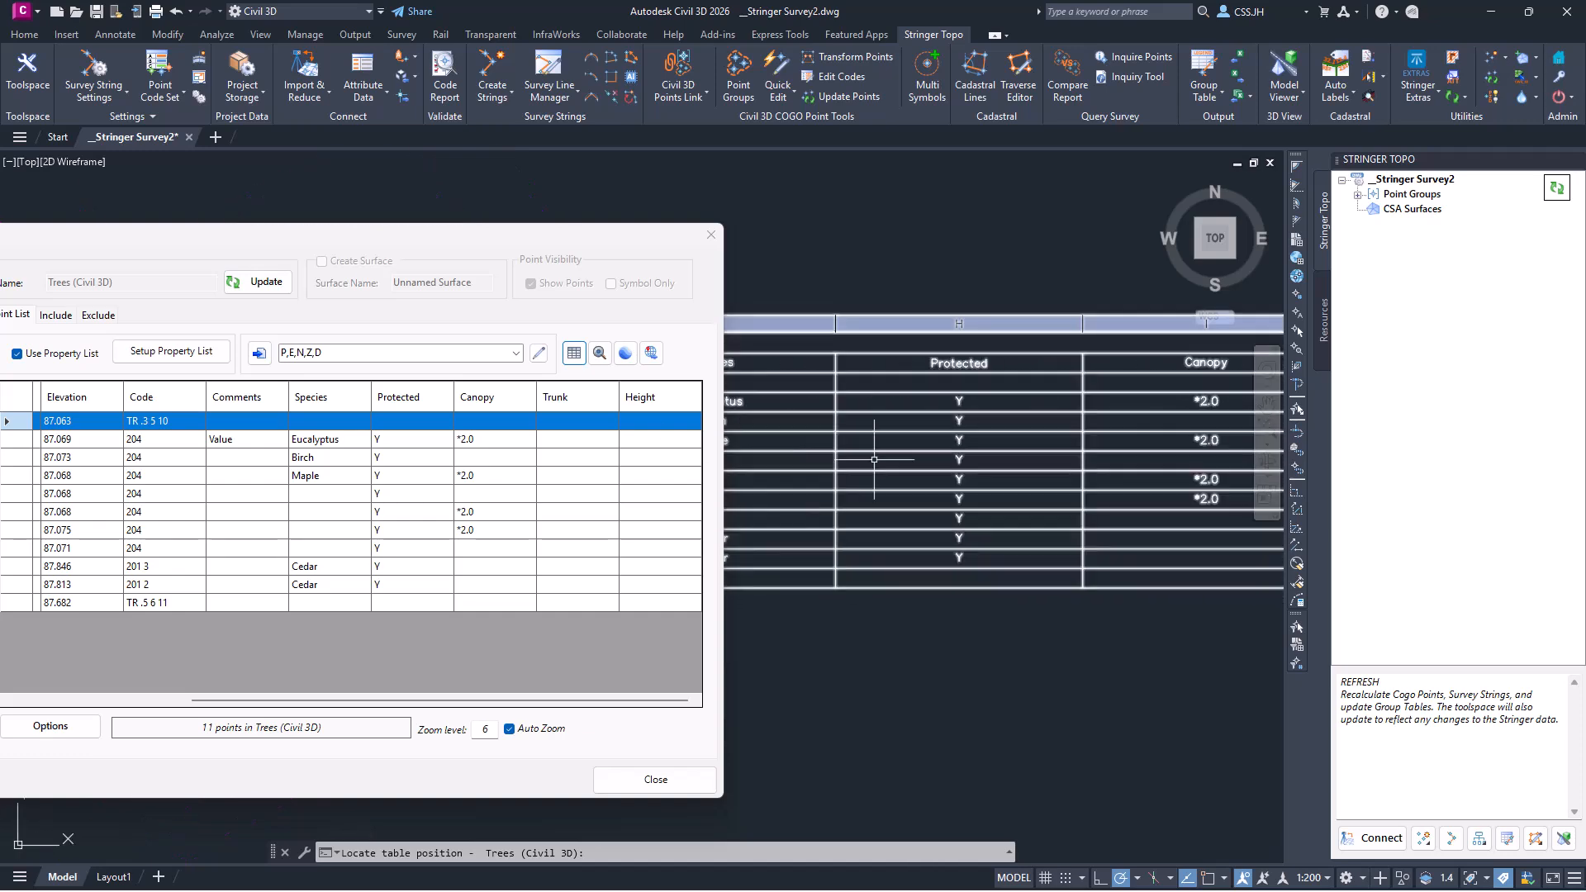
middle_drag(1181, 454, 913, 464)
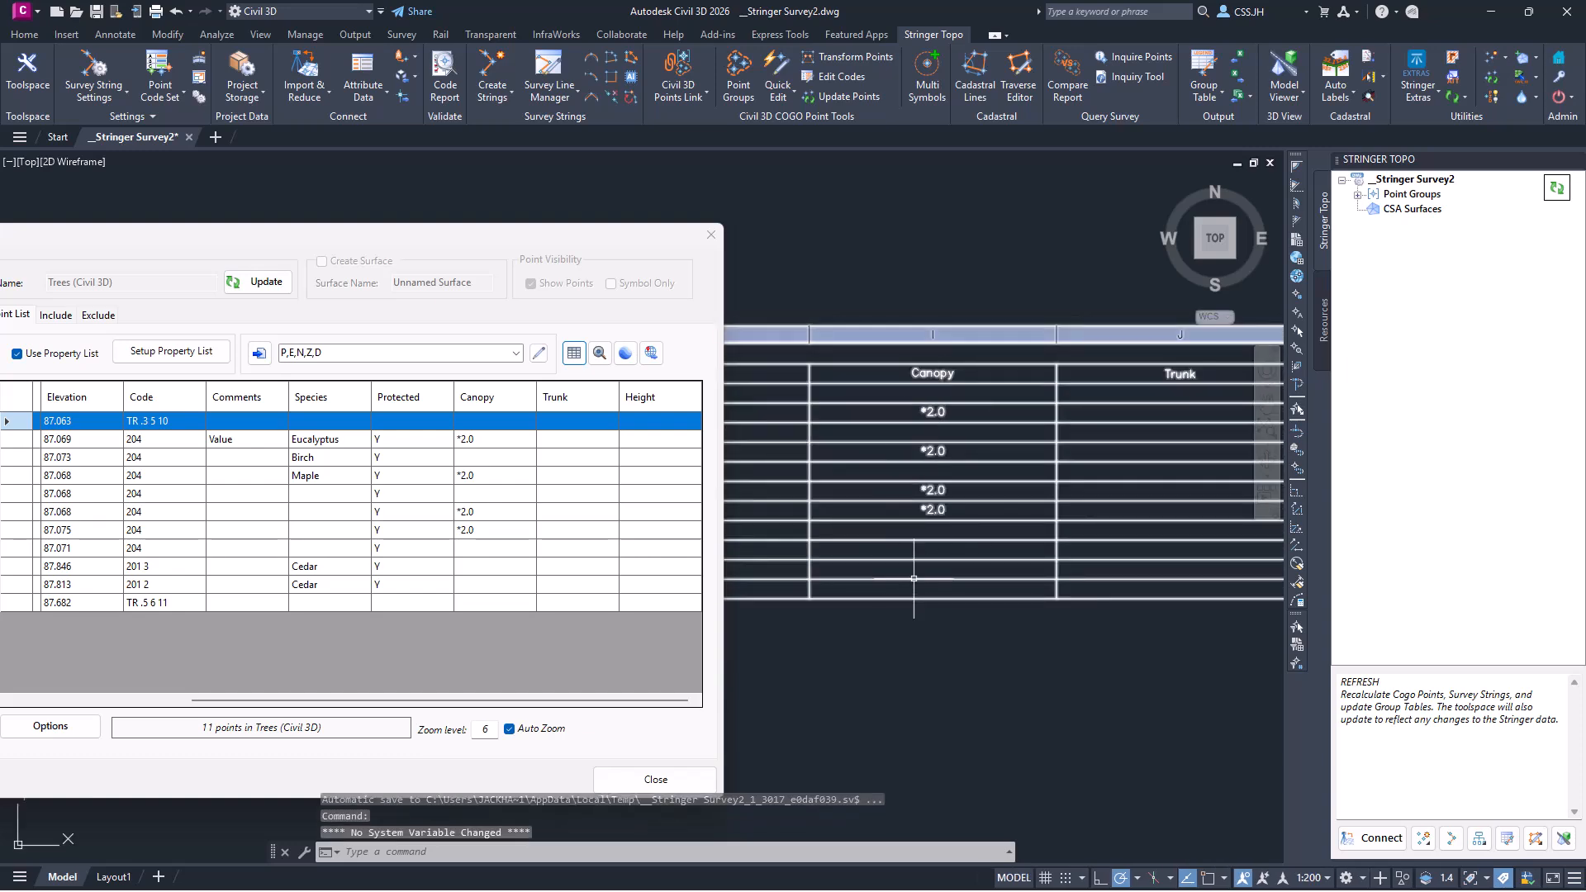
middle_drag(914, 578, 1135, 563)
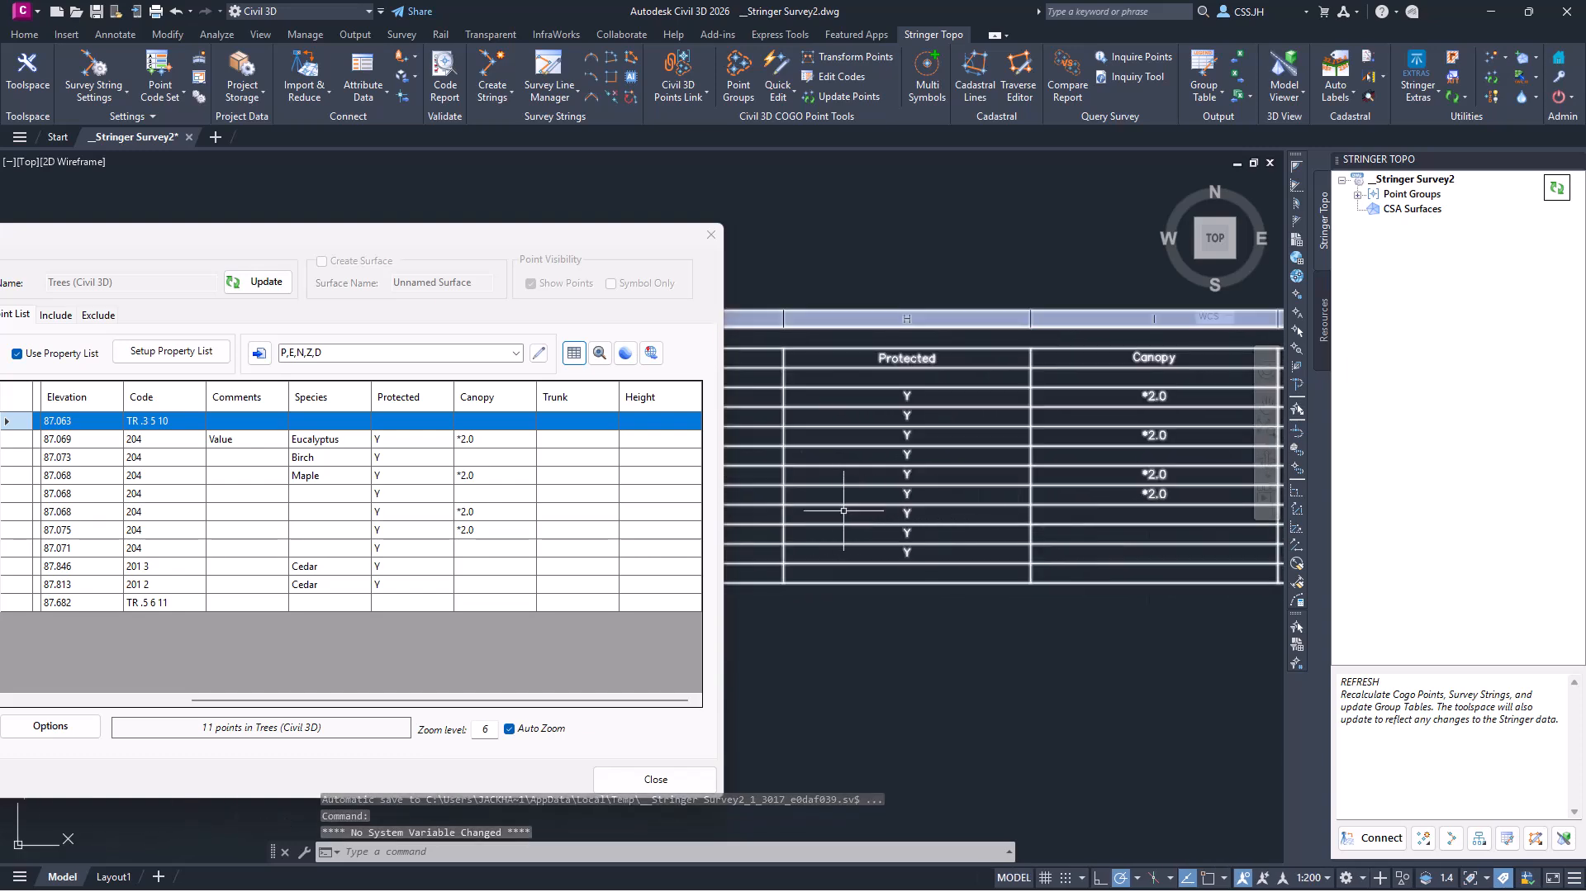
drag(704, 240, 1109, 199)
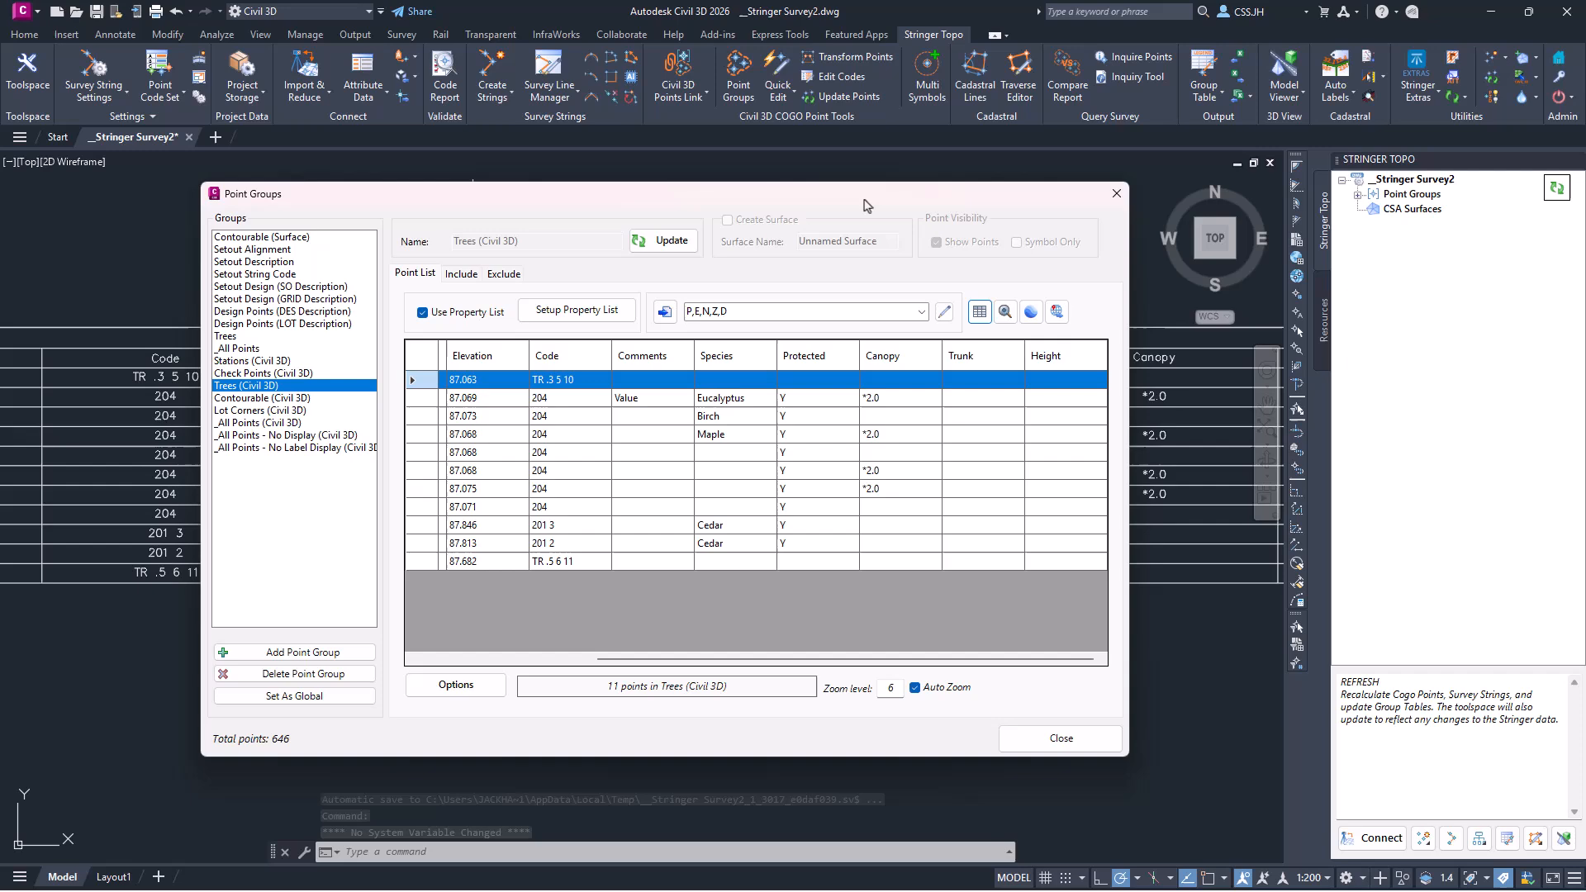
click(1115, 195)
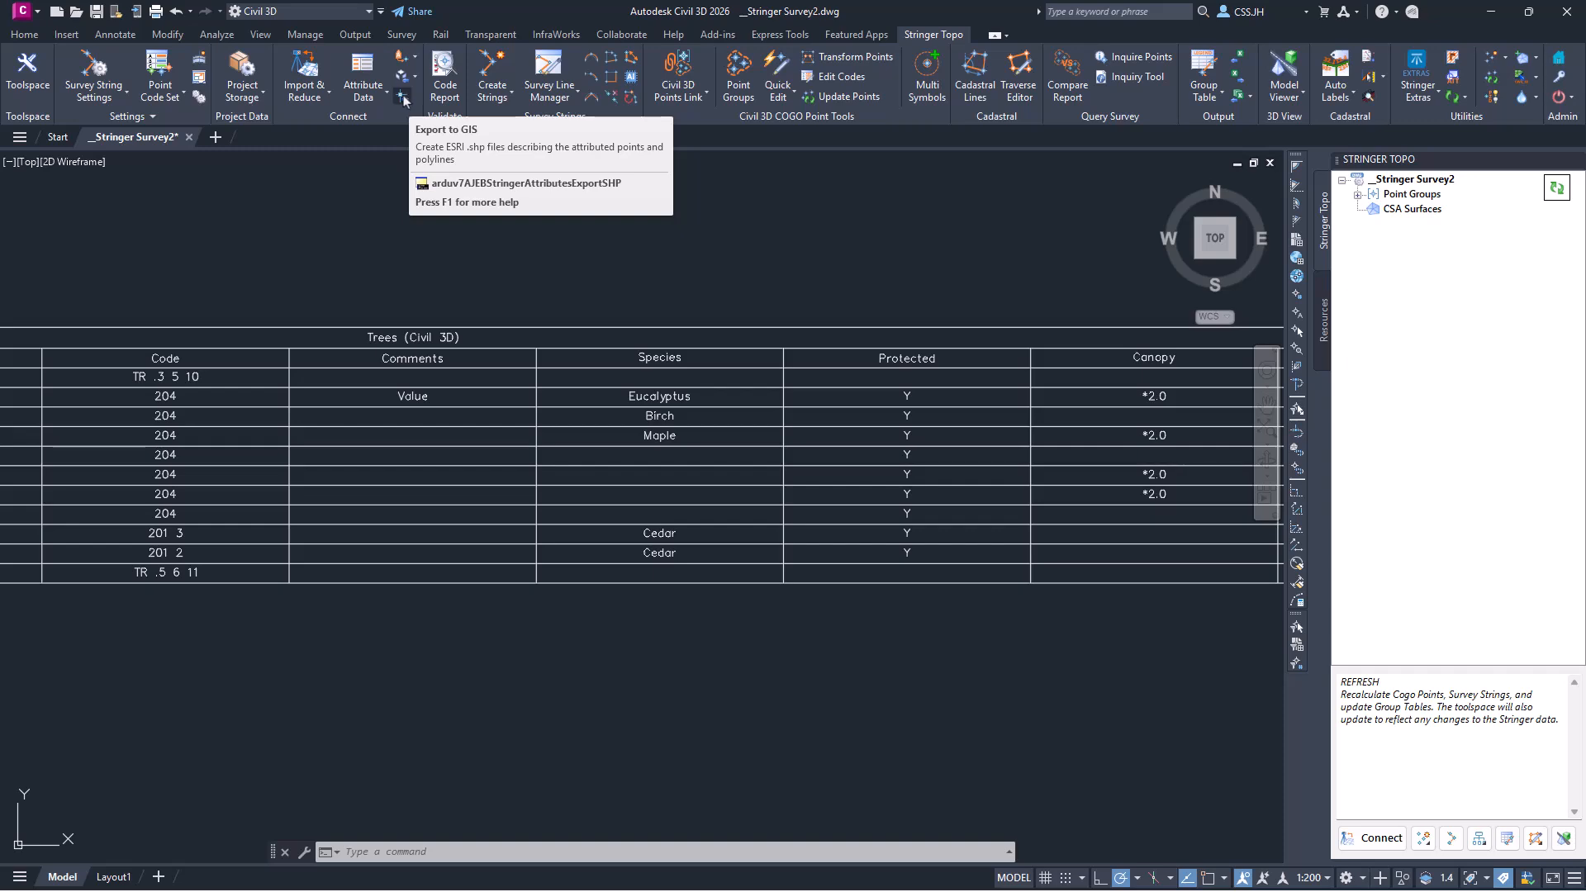
Export the attributed points and polylines to GIS as ESRI .shp files
click(404, 101)
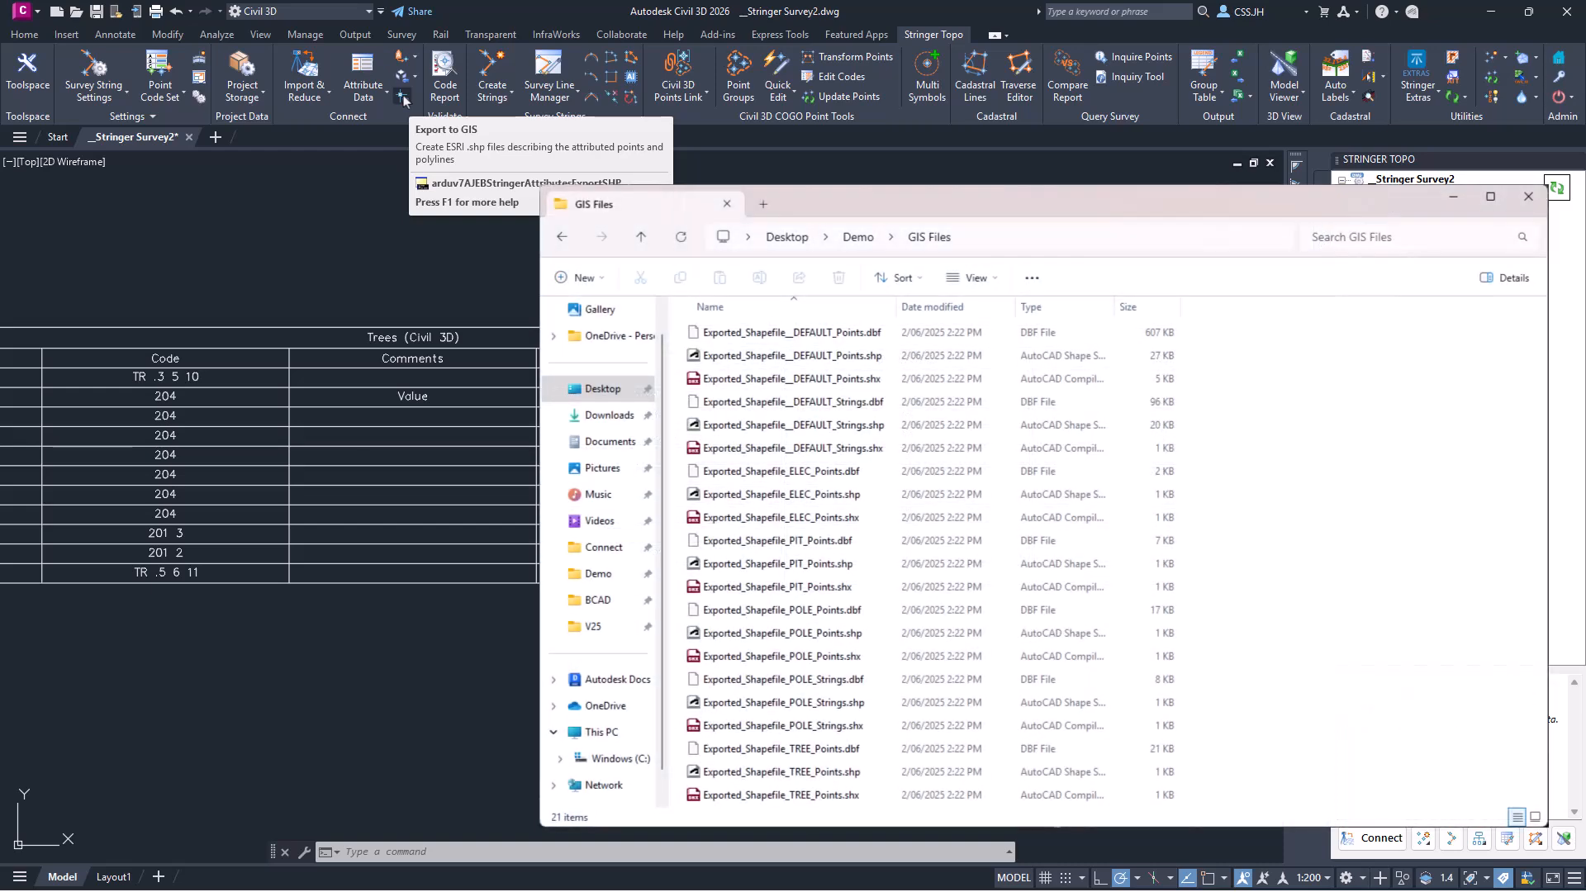